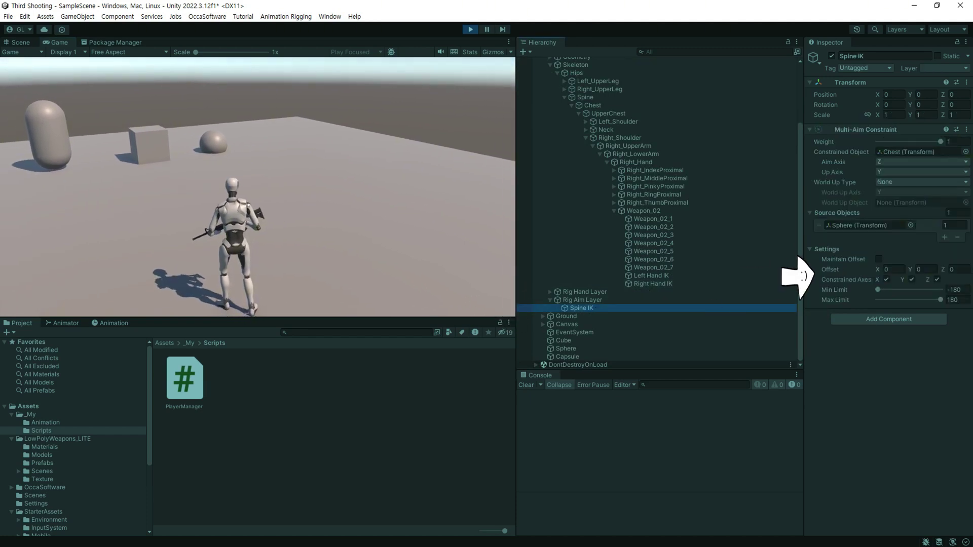
# Set the Multi-Aim Constraint offset to Y 55.41 and Z 15.5
pyautogui.click(952, 269)
pyautogui.write('0.3')
pyautogui.press('Escape')
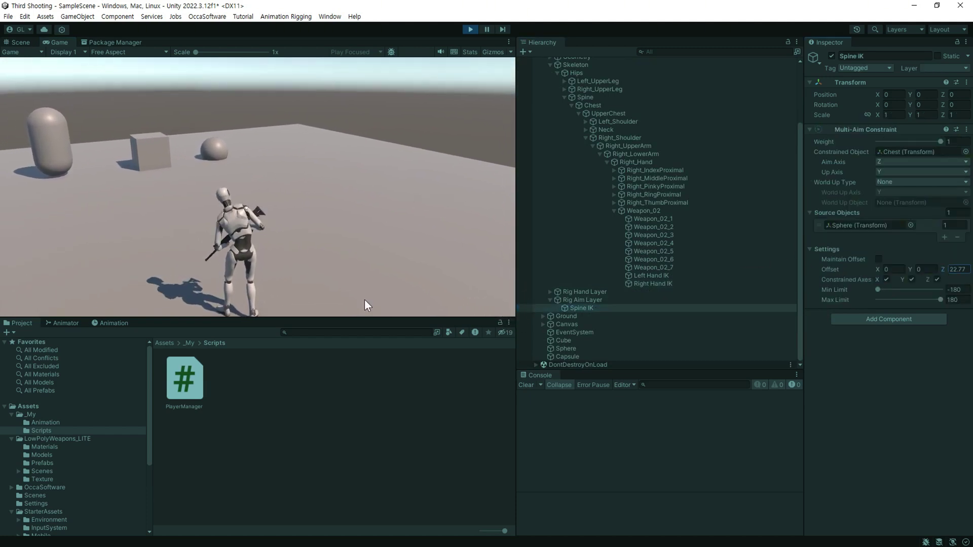
pyautogui.click(917, 270)
pyautogui.write('55.41')
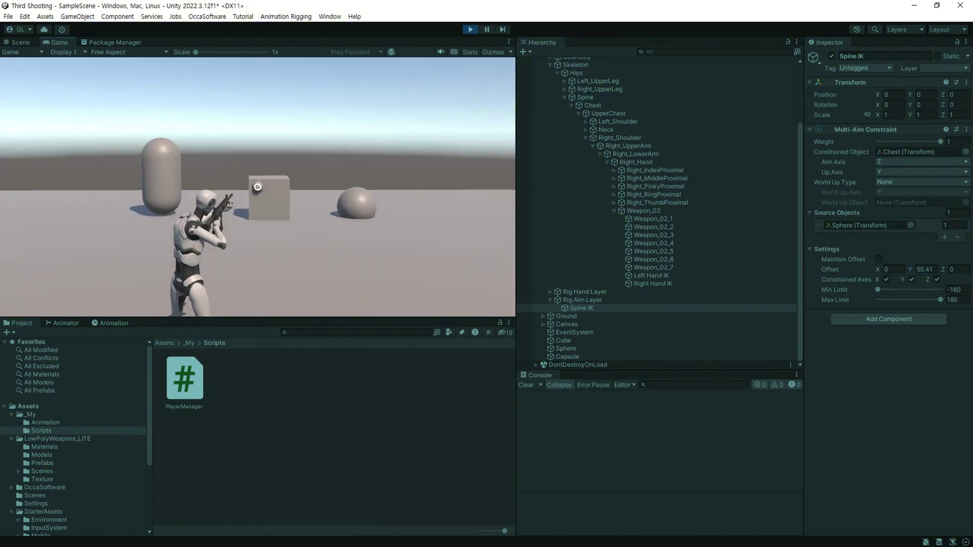
pyautogui.click(956, 269)
pyautogui.write('15.5')
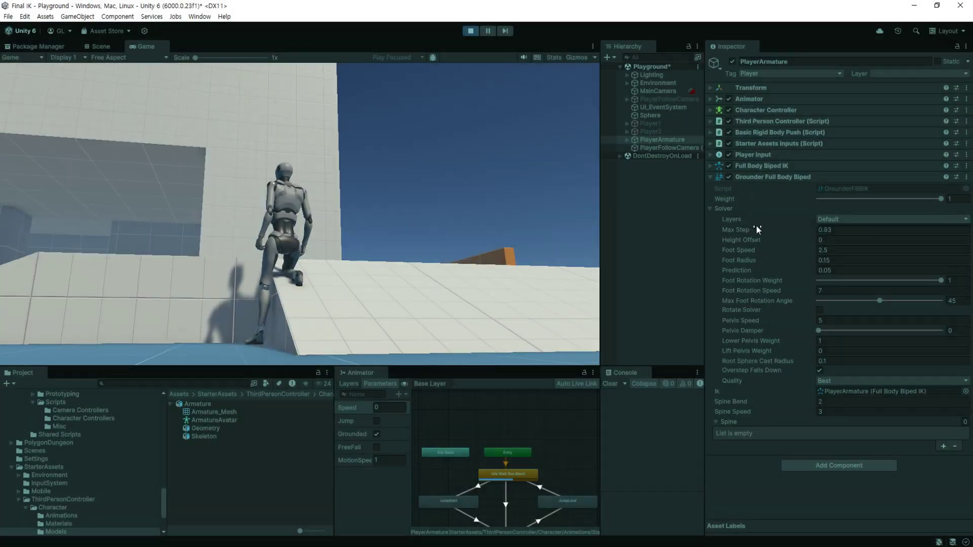
# Adjust the Grounder's Max Step and bring Max Foot Rotation Angle to about 28
pyautogui.moveTo(738, 228); pyautogui.dragTo(745, 232)
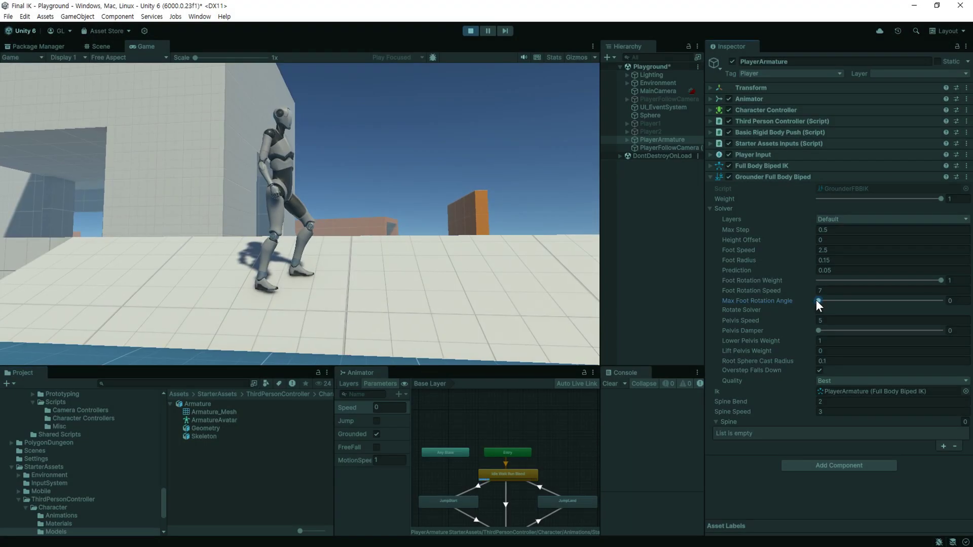
pyautogui.moveTo(816, 300); pyautogui.dragTo(901, 300)
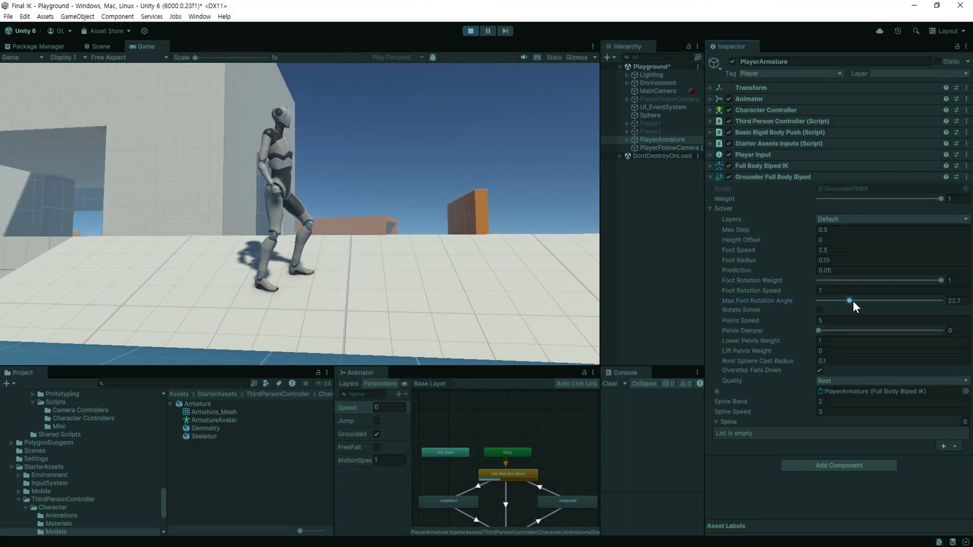
pyautogui.moveTo(830, 302); pyautogui.dragTo(860, 301)
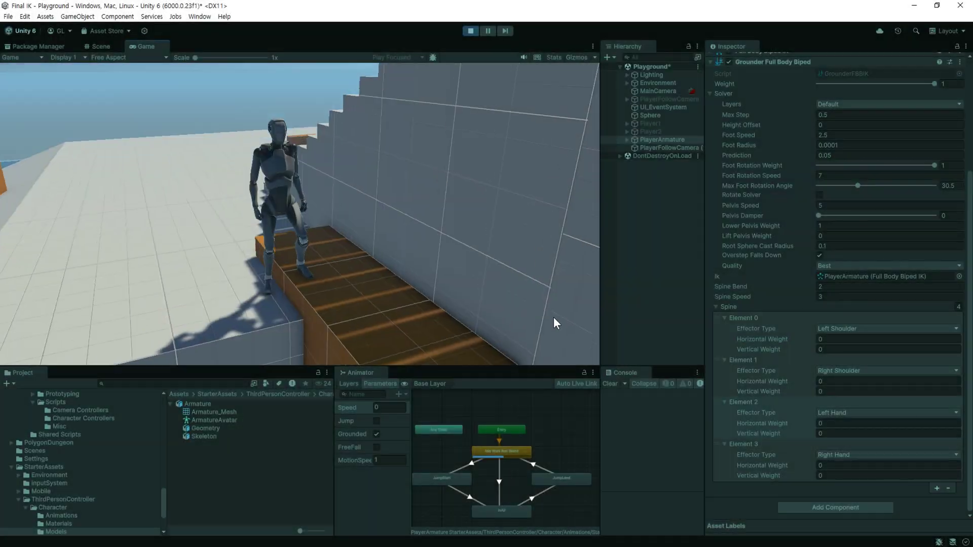
# Set the horizontal and vertical weights of the Spine elements to 1
pyautogui.write('1')
pyautogui.click(834, 381)
pyautogui.write('1')
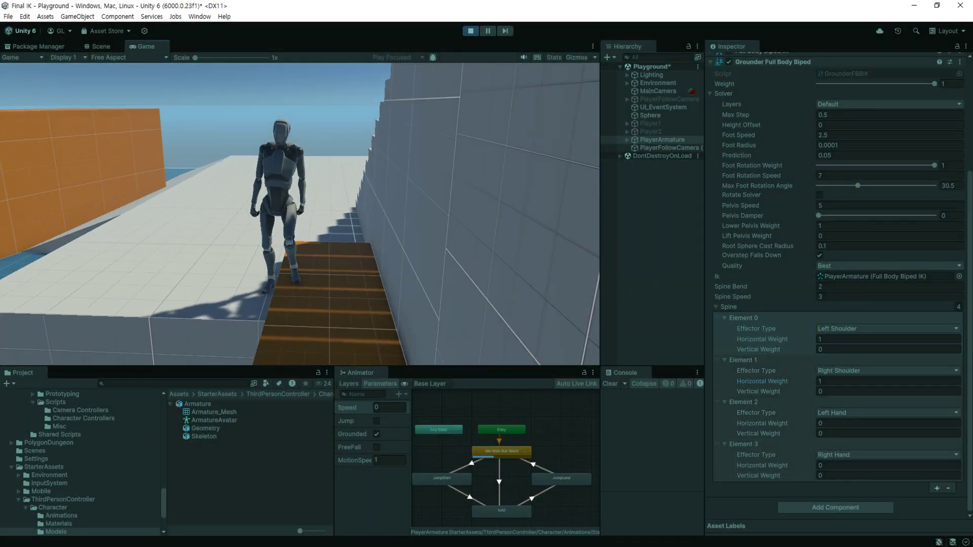
pyautogui.click(838, 425)
pyautogui.write('1')
pyautogui.click(838, 433)
pyautogui.write('1')
pyautogui.click(838, 466)
pyautogui.write('1')
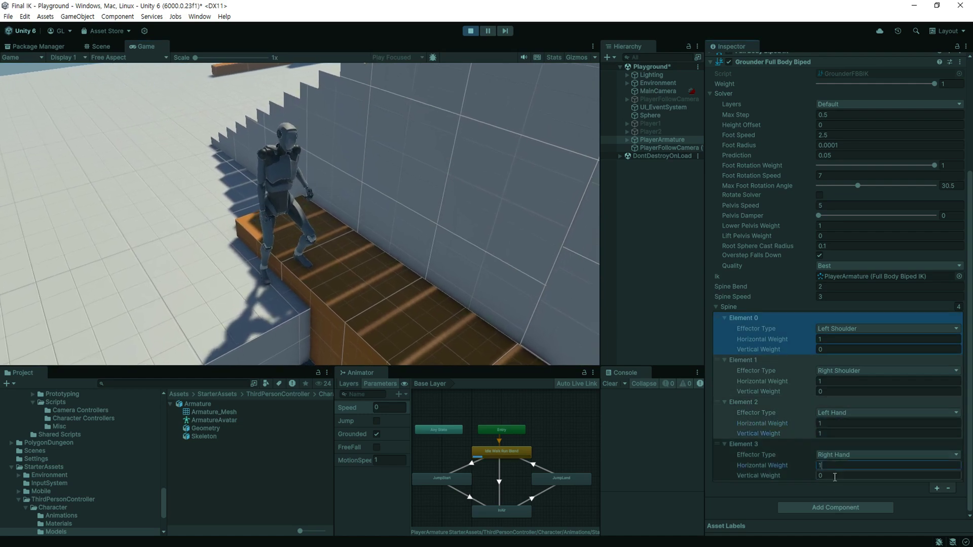
pyautogui.click(838, 476)
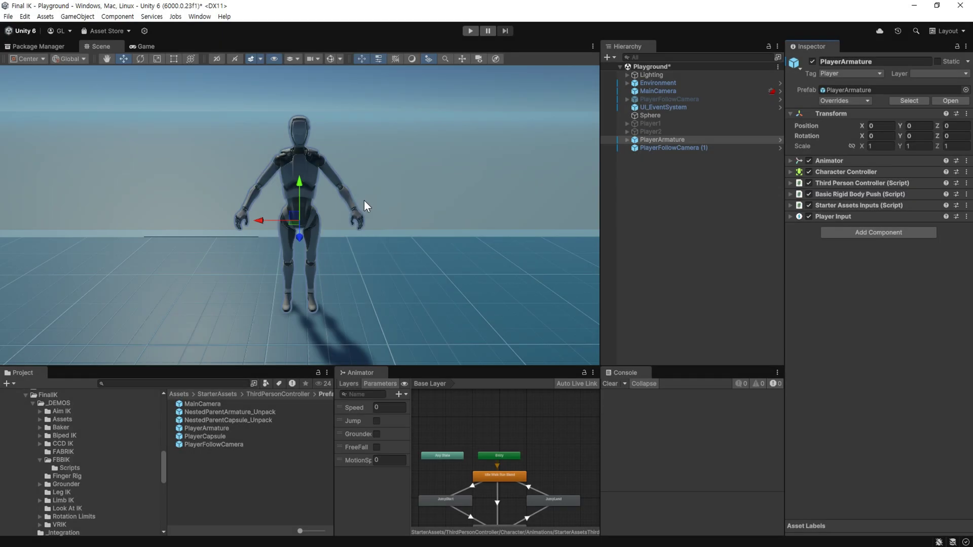
# Add a Full Body Biped IK component to PlayerArmature and enable scene Gizmos
pyautogui.click(855, 234)
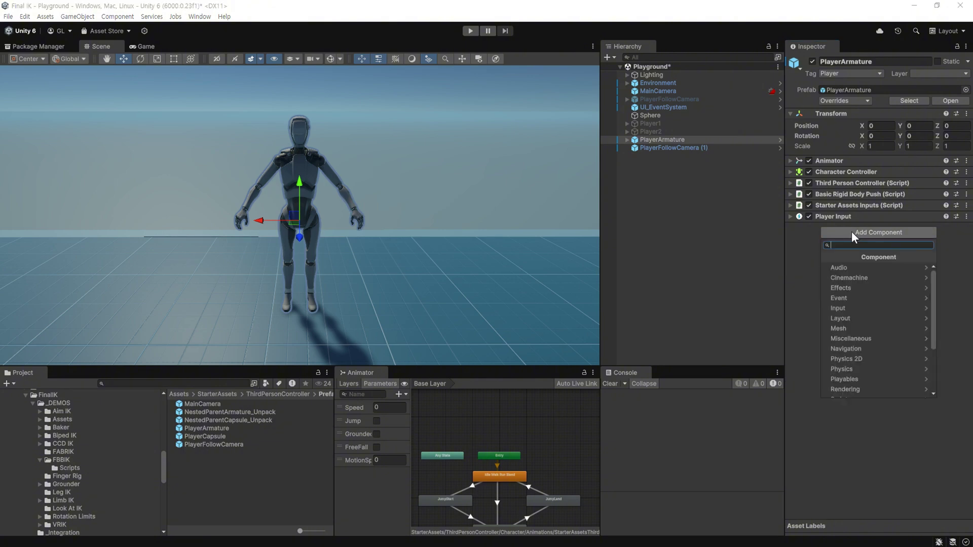
pyautogui.write('fu')
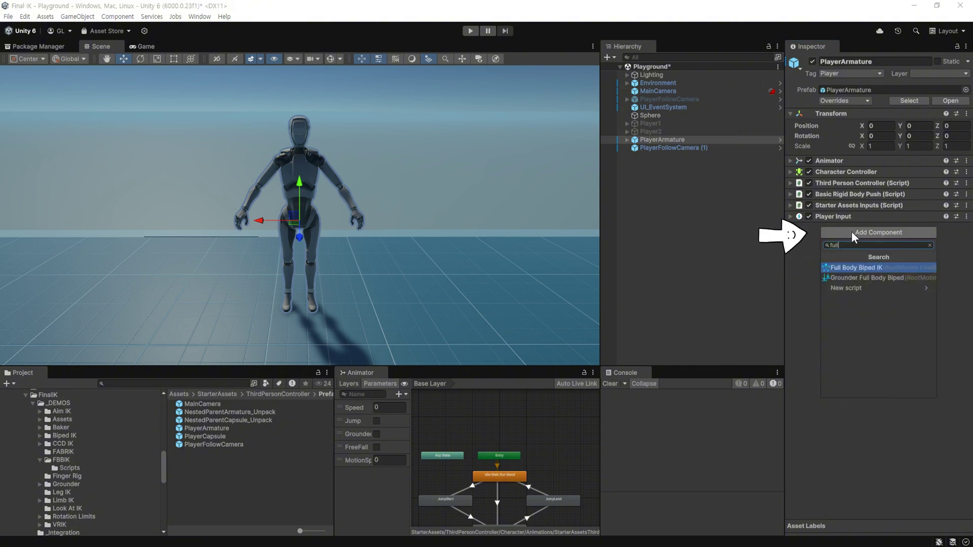
pyautogui.write('ll')
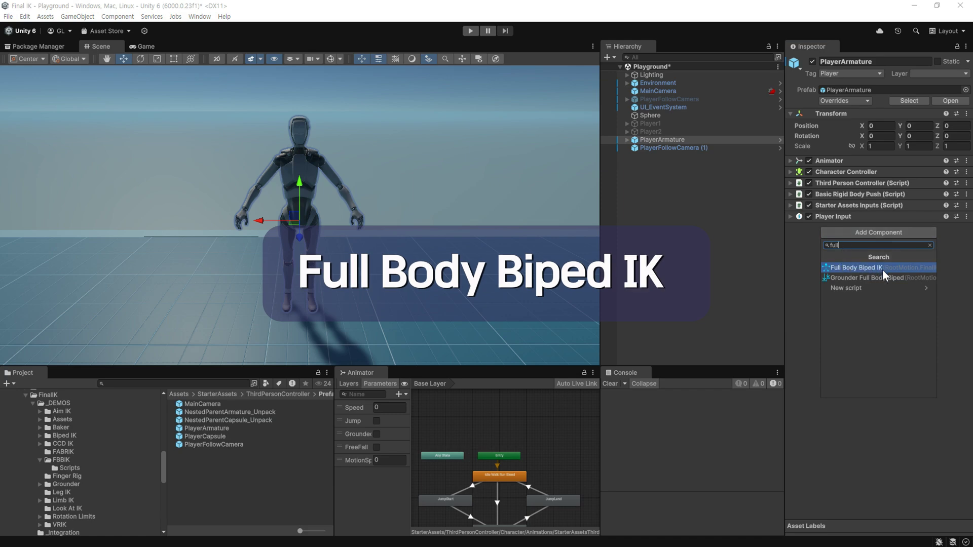
pyautogui.click(890, 269)
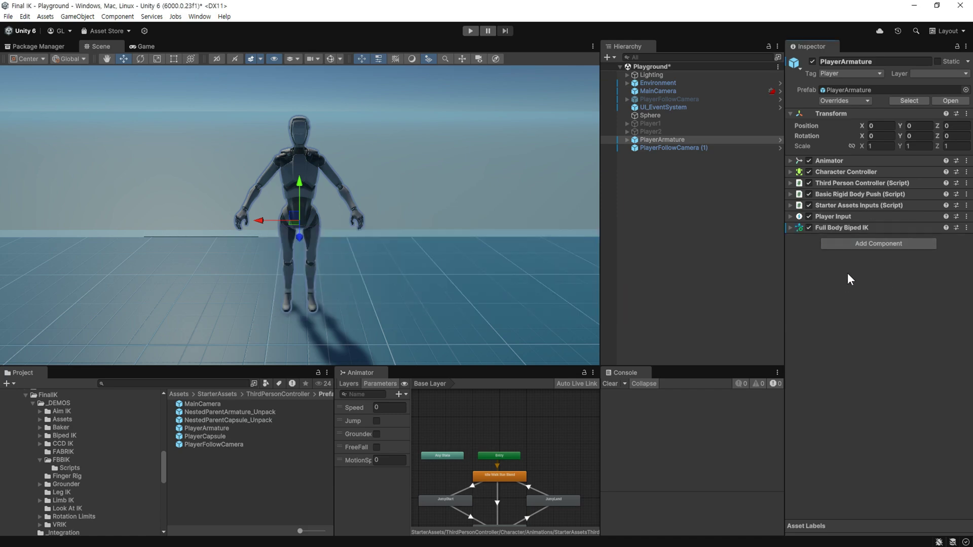
pyautogui.click(793, 227)
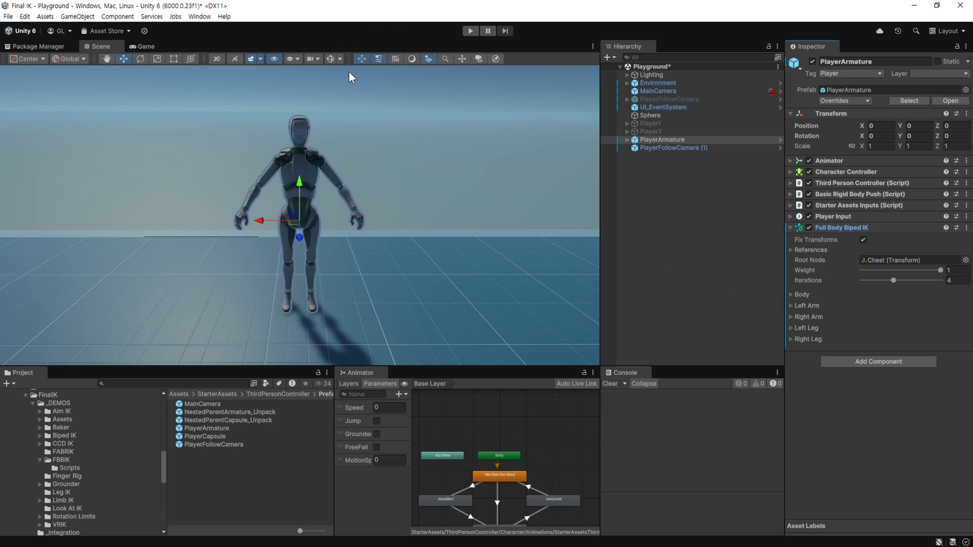
pyautogui.click(333, 57)
pyautogui.scroll(2, 381, 291)
pyautogui.scroll(2, 398, 278)
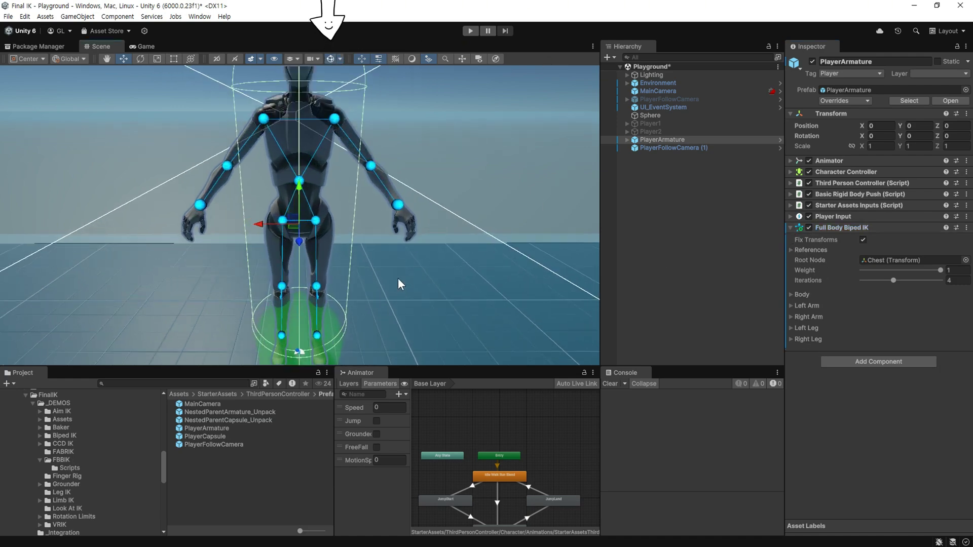
pyautogui.scroll(2, 433, 247)
pyautogui.scroll(-2, 435, 252)
pyautogui.scroll(-1, 416, 211)
pyautogui.scroll(-2, 366, 204)
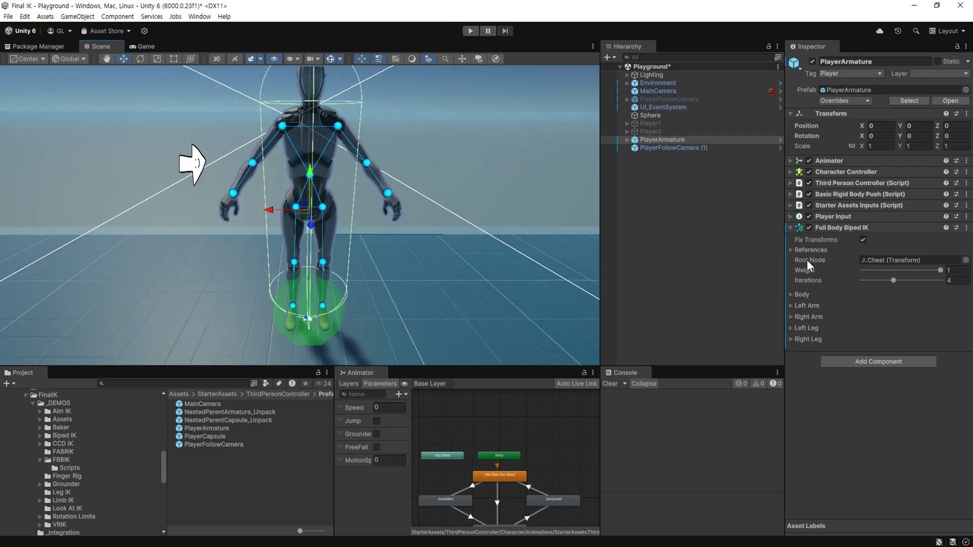
# Check the IK bone references and Spine bones against the skeleton, and locate the Chest root node
pyautogui.click(791, 250)
pyautogui.scroll(-2, 836, 261)
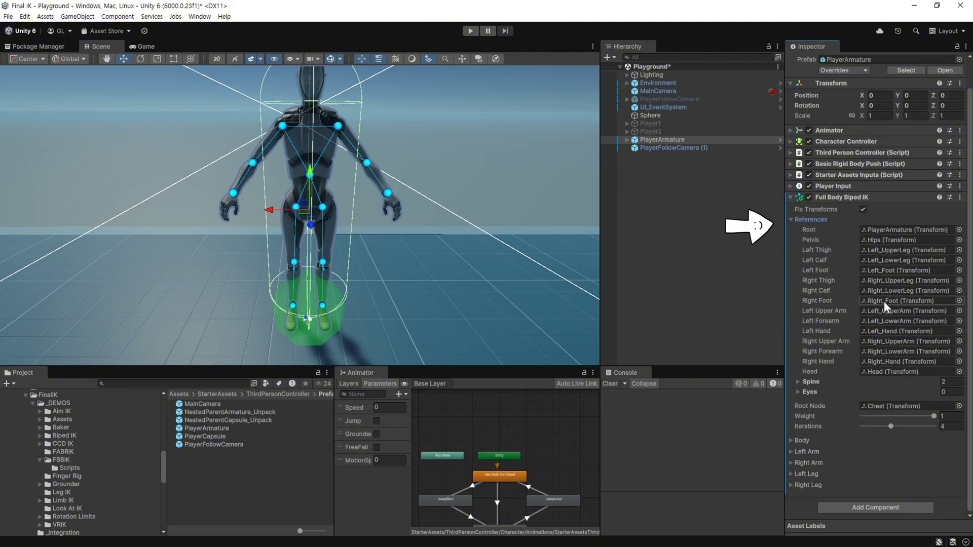
pyautogui.click(628, 139)
pyautogui.click(635, 163)
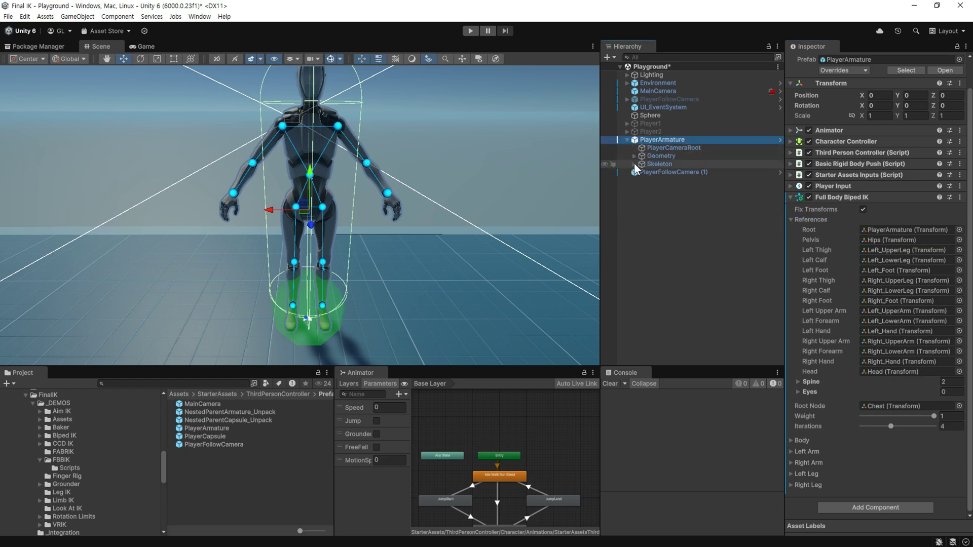
pyautogui.click(642, 172)
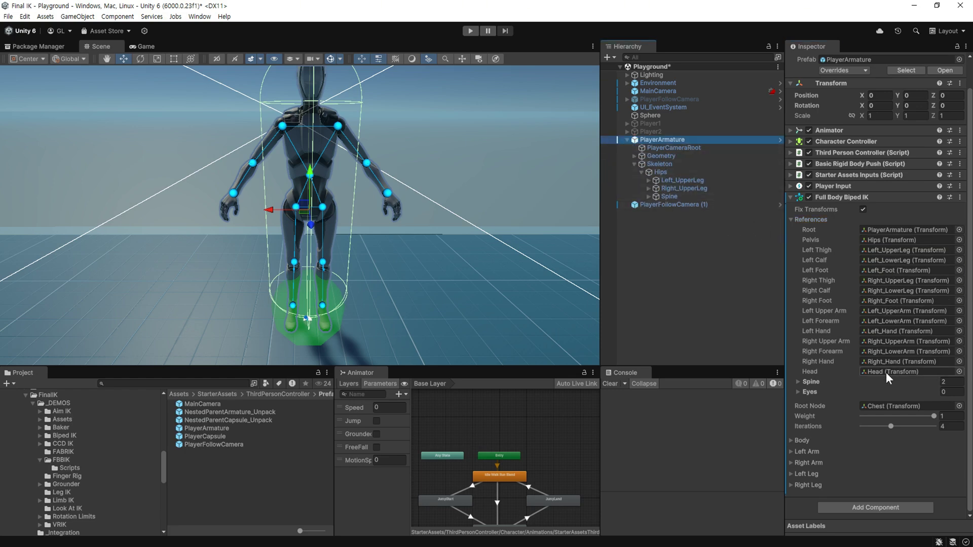
pyautogui.click(798, 382)
pyautogui.scroll(-3, 886, 362)
pyautogui.click(890, 359)
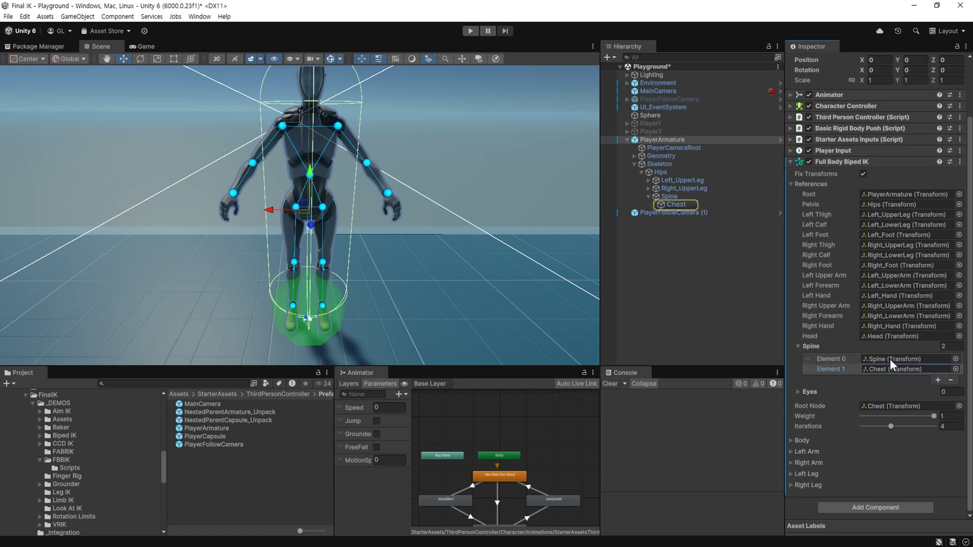
pyautogui.click(791, 184)
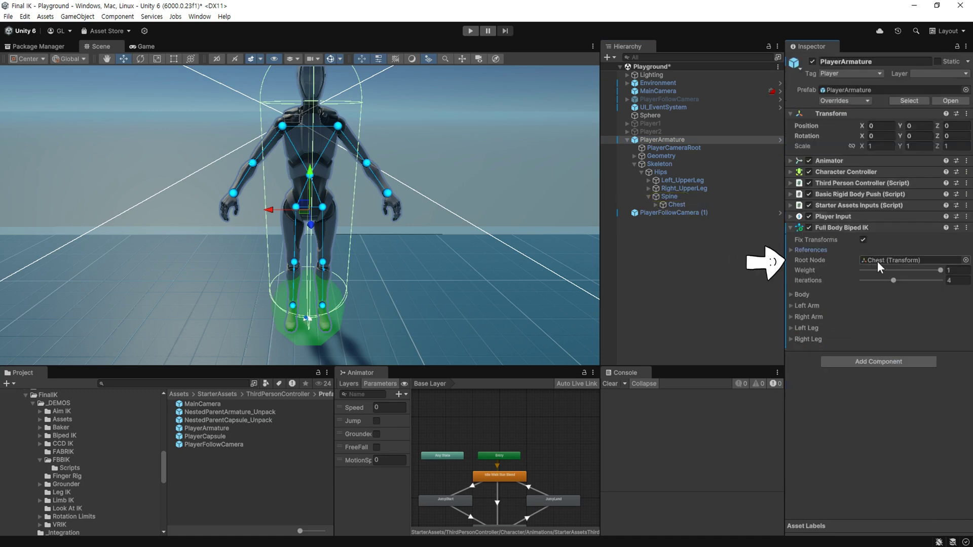
pyautogui.click(878, 261)
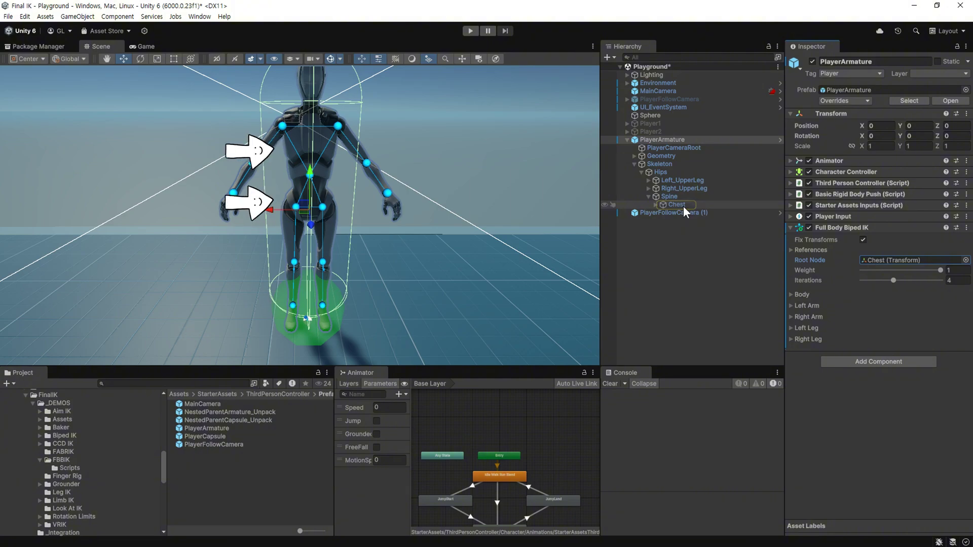
# In Play mode, test the FBBIK Weight, set Iterations to 1, and expand the Body effector settings
pyautogui.hotkey('ctrl', 'p')
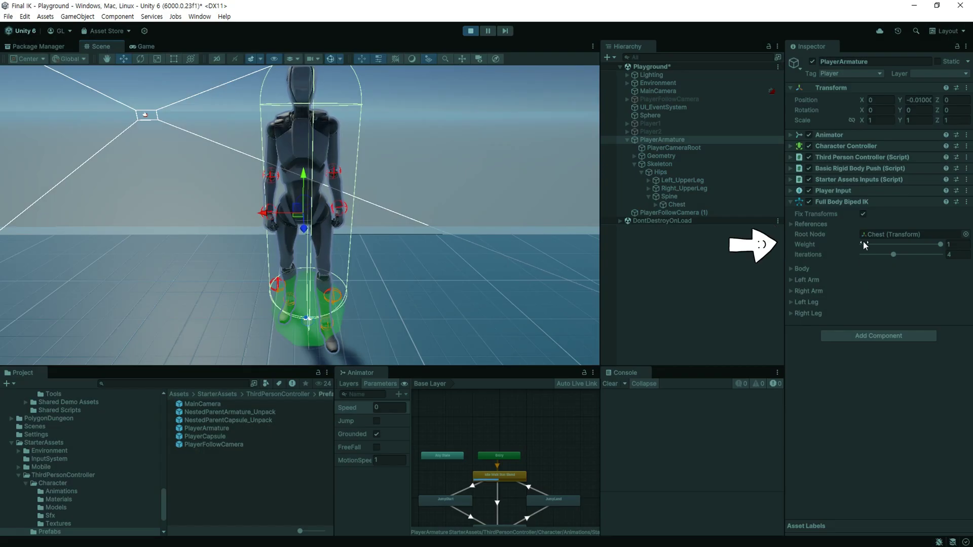
pyautogui.moveTo(939, 244)
pyautogui.mouseDown()
pyautogui.moveTo(853, 245)
pyautogui.moveTo(941, 245)
pyautogui.mouseUp()
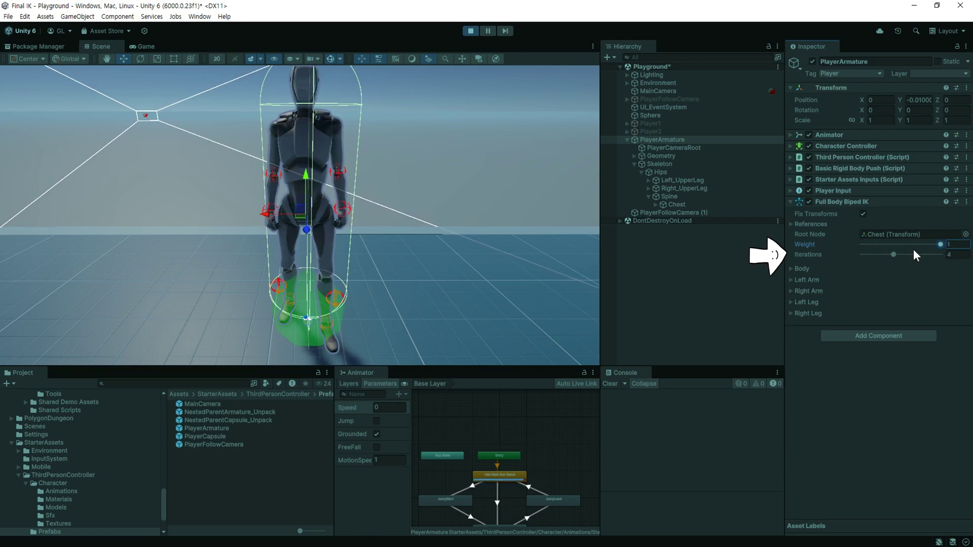
pyautogui.moveTo(892, 256); pyautogui.dragTo(869, 256)
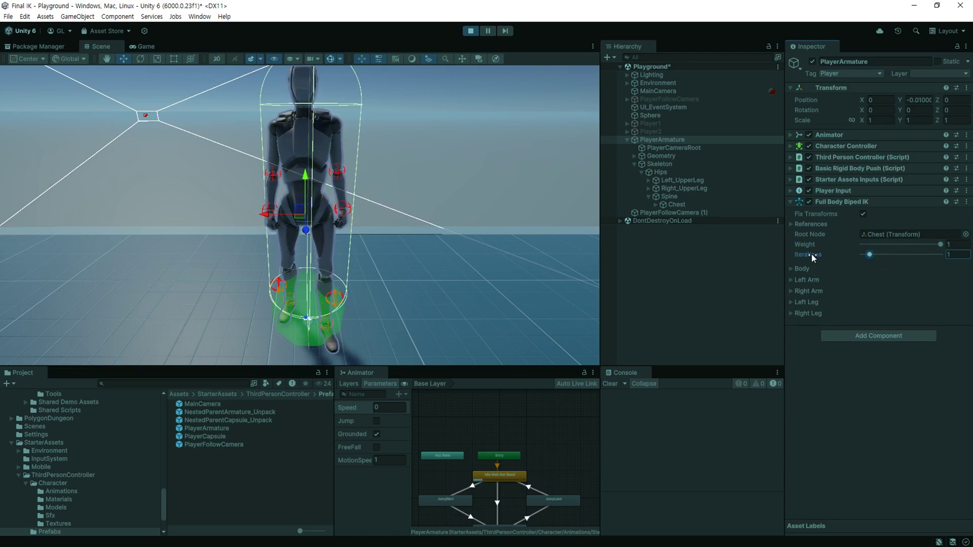
pyautogui.click(789, 269)
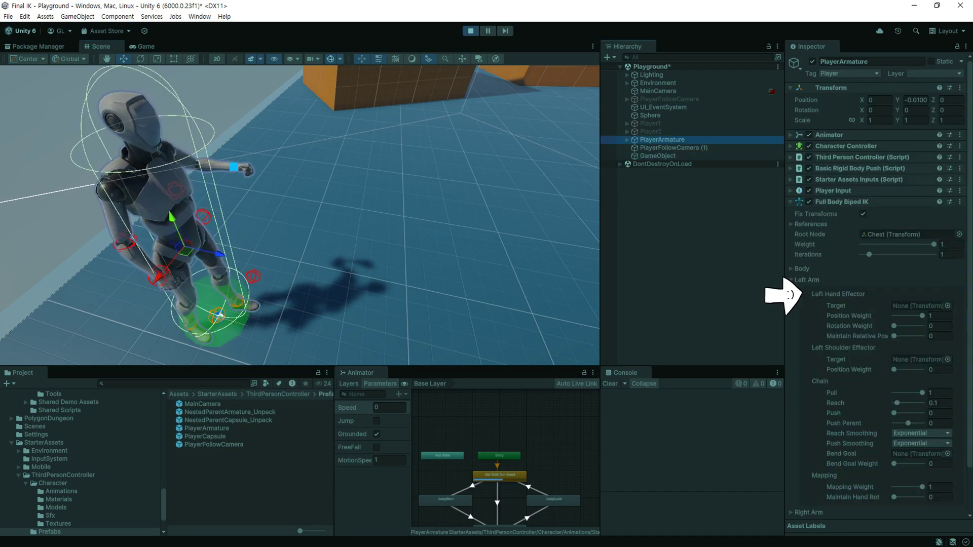
# Use the empty objects as the left hand target and bend goal, then move them to pose the arm
pyautogui.moveTo(658, 157); pyautogui.dragTo(907, 304)
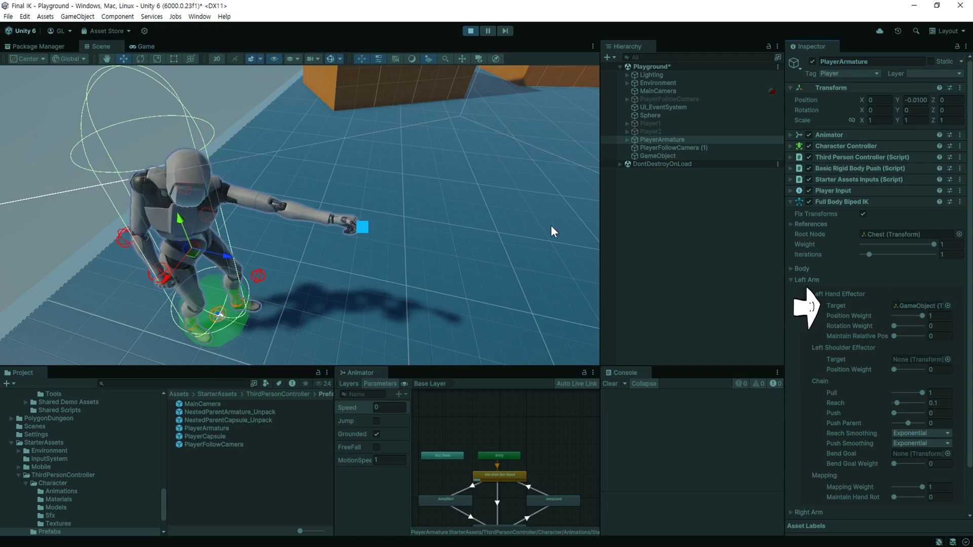
pyautogui.click(656, 155)
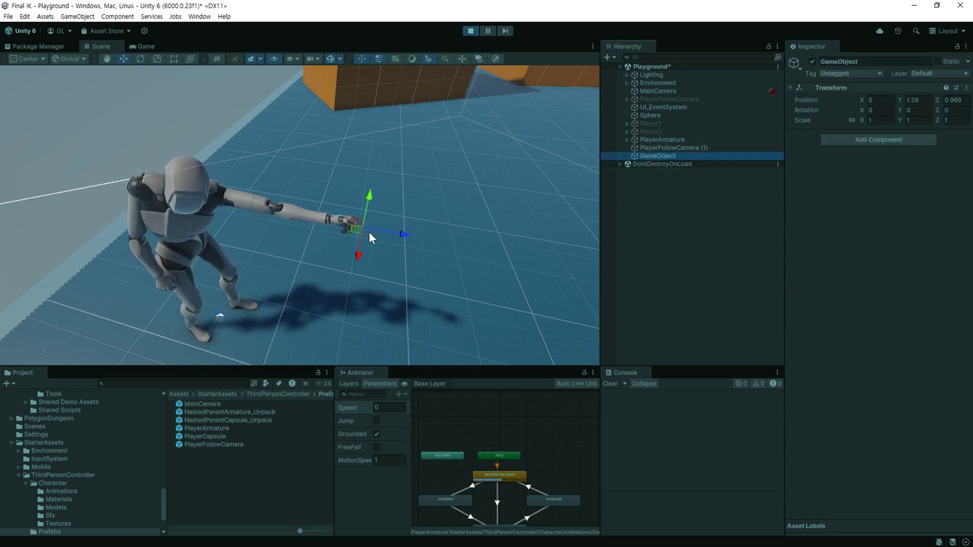
pyautogui.moveTo(355, 230); pyautogui.dragTo(255, 163)
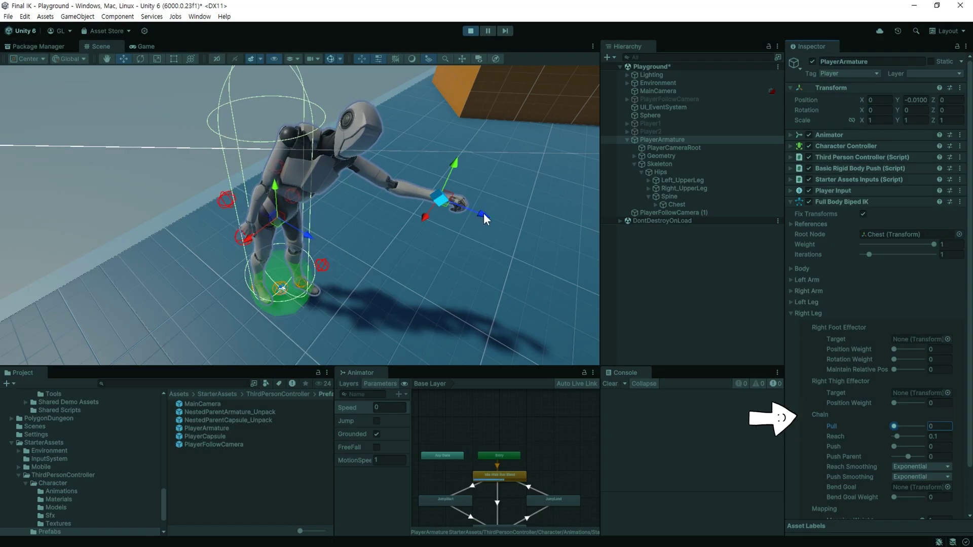
pyautogui.moveTo(484, 214); pyautogui.dragTo(748, 299)
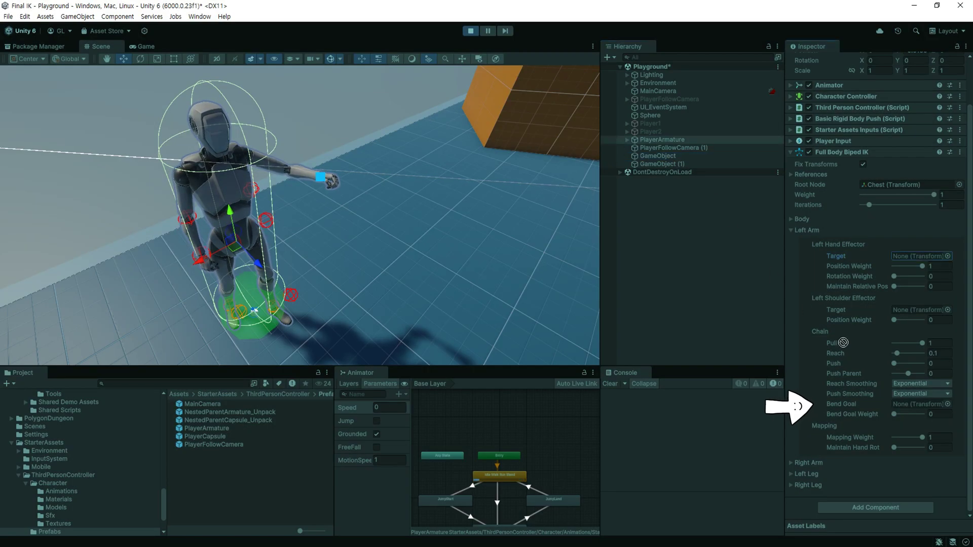
pyautogui.moveTo(668, 155); pyautogui.dragTo(907, 406)
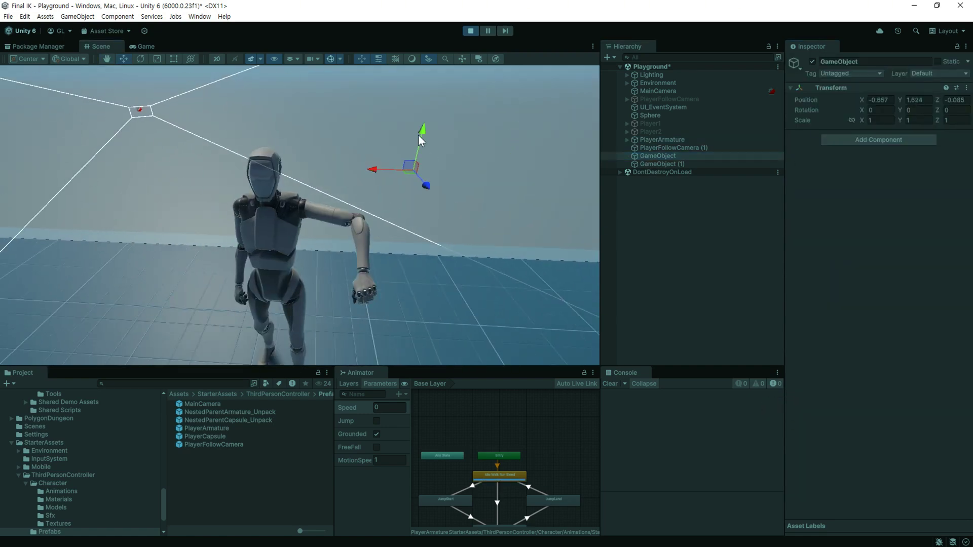
pyautogui.moveTo(423, 173); pyautogui.dragTo(404, 212)
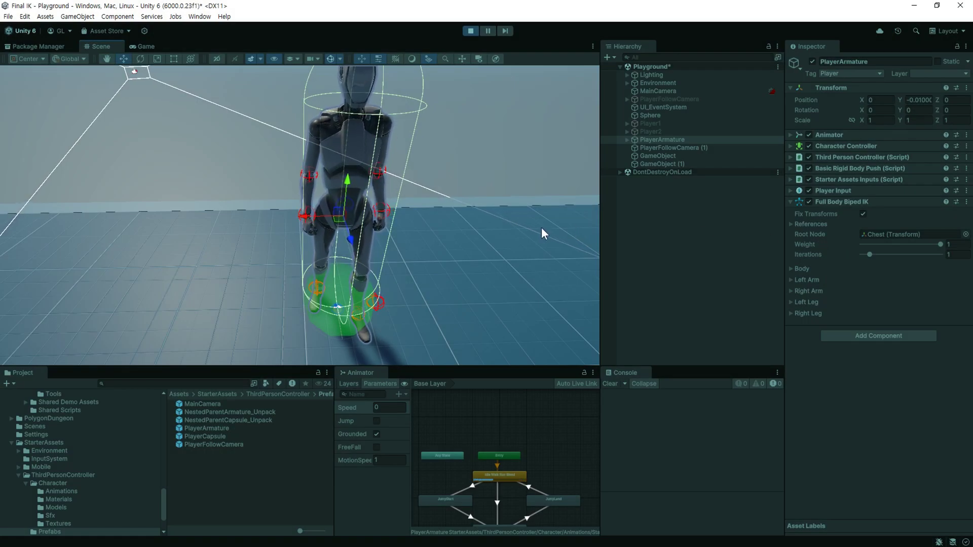
# Walk the IK-rigged character forward in the Game view
pyautogui.click(135, 46)
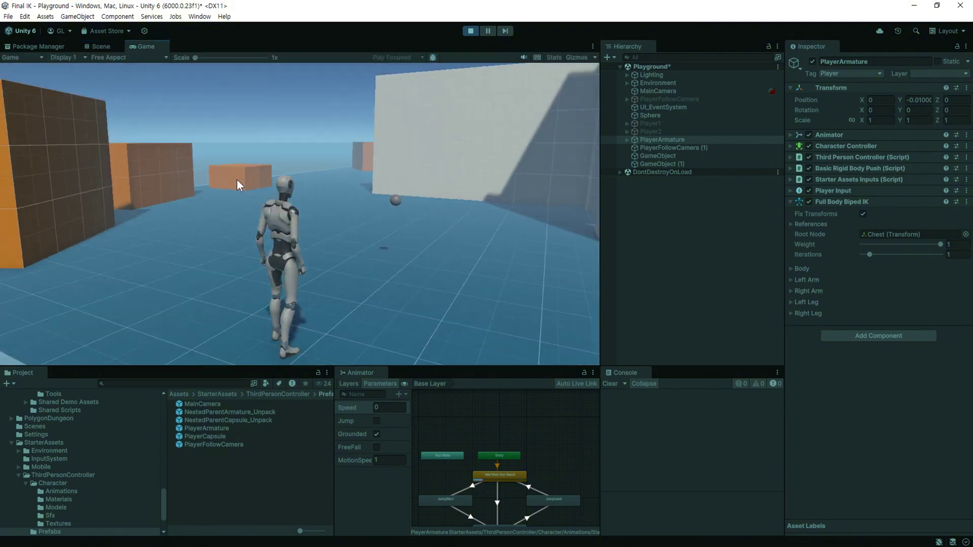
pyautogui.press('w')
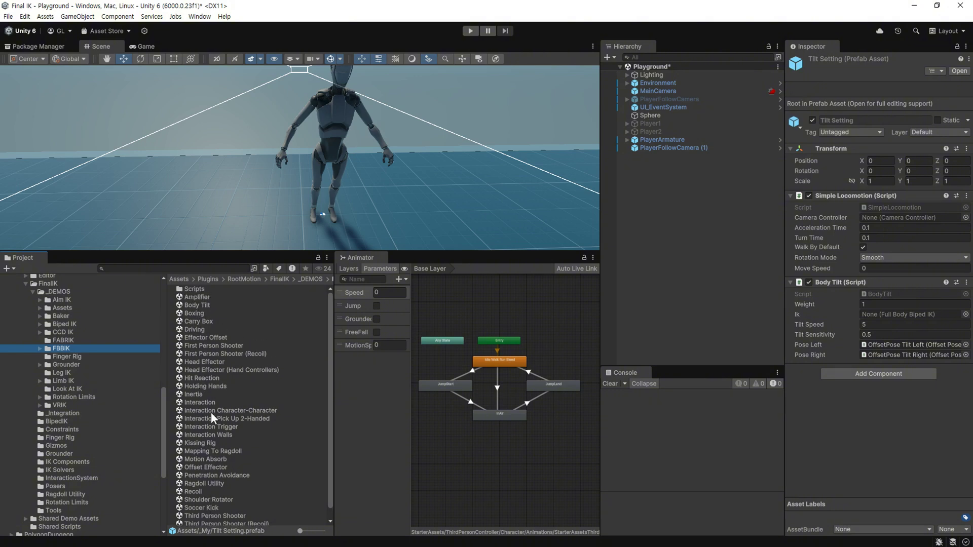
# Open the Body Tilt demo scene and inspect the OffsetPose tilt objects and the Dummy
pyautogui.click(204, 307)
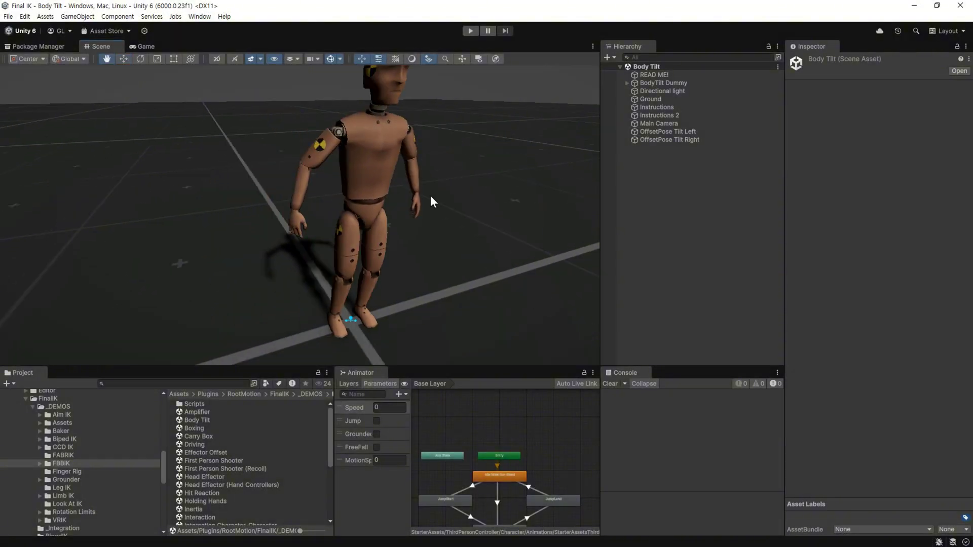
pyautogui.click(681, 141)
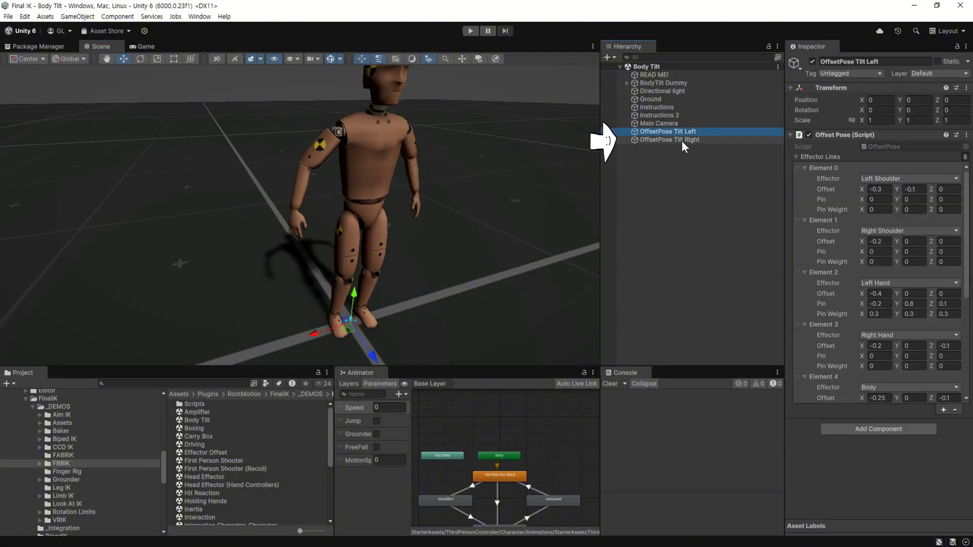
pyautogui.click(681, 133)
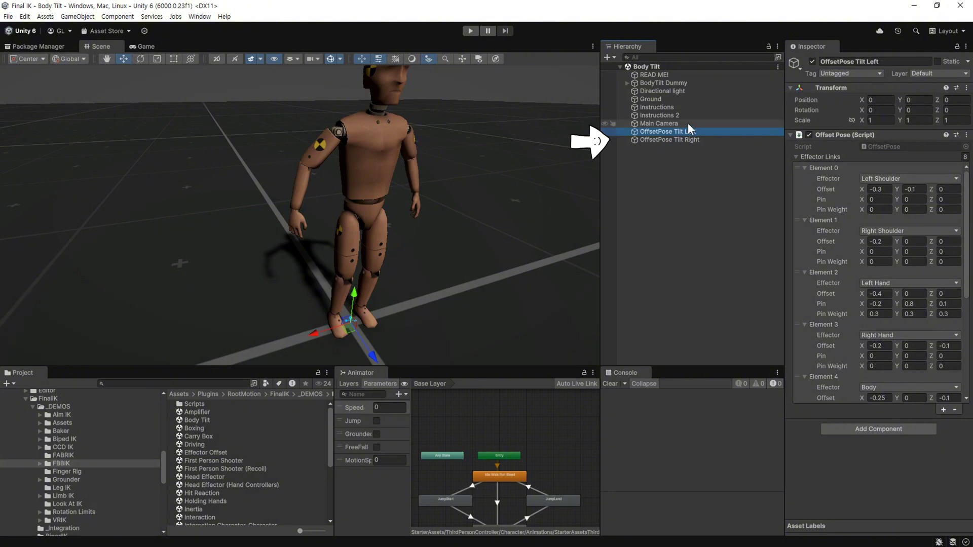
pyautogui.click(627, 83)
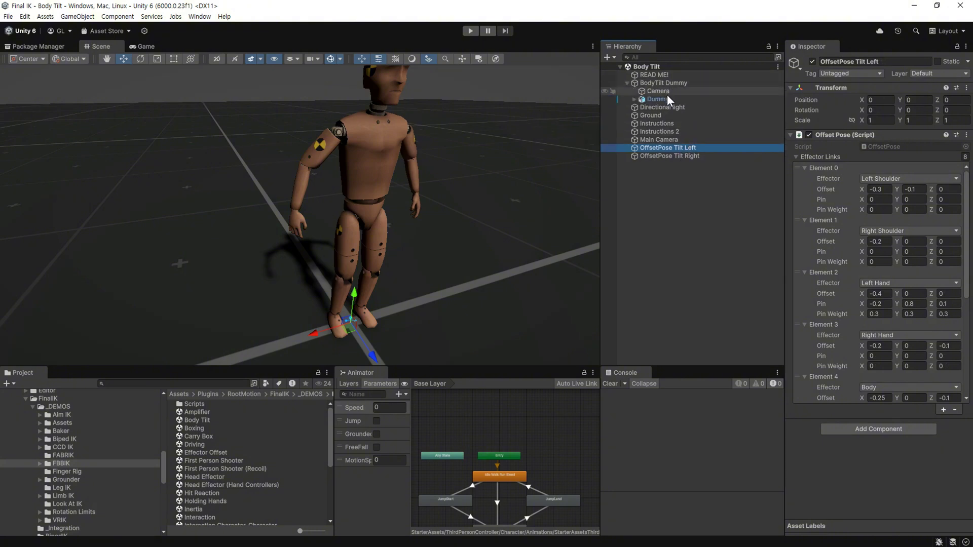
pyautogui.click(668, 100)
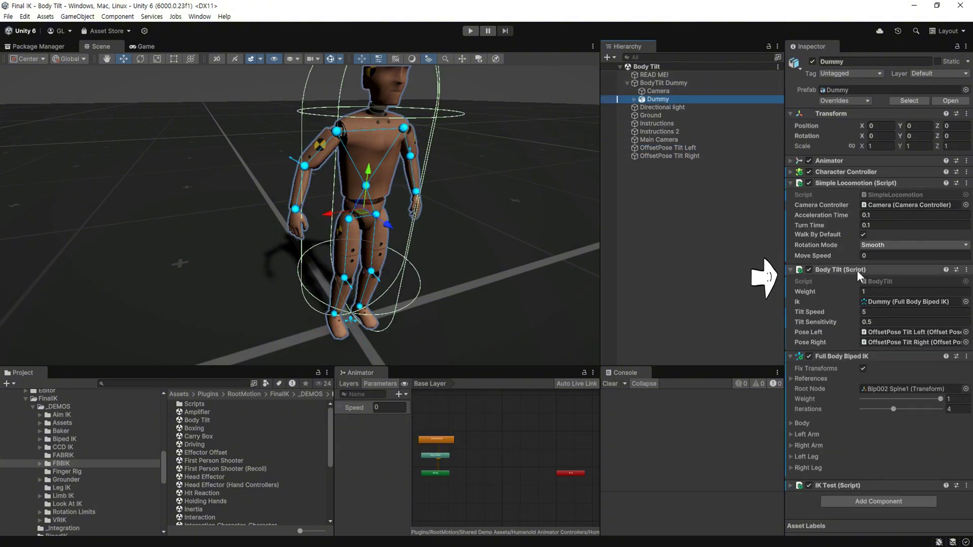
# Create an empty GameObject at the origin and nest OffsetPose Tilt Left and Right under it
pyautogui.rightClick(656, 200)
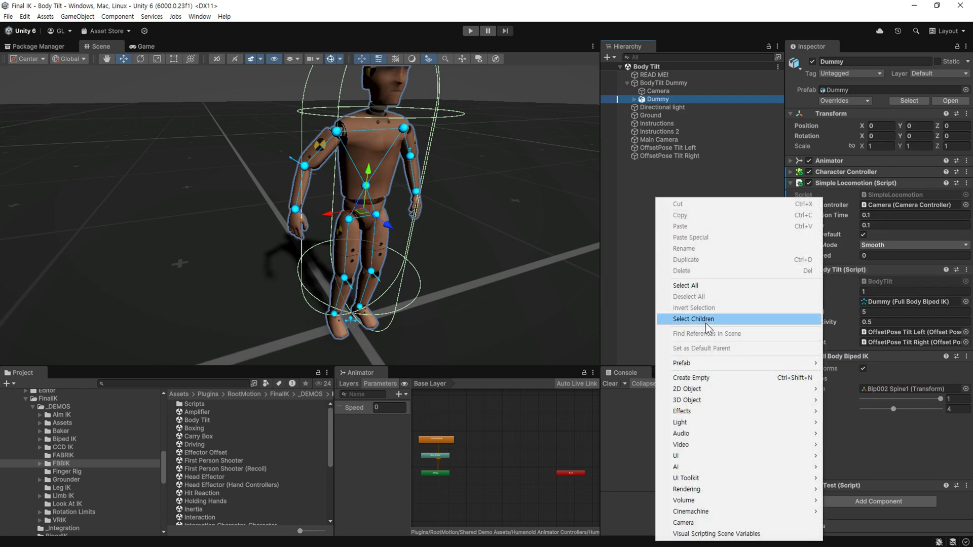
pyautogui.click(706, 321)
pyautogui.rightClick(811, 88)
pyautogui.click(921, 99)
pyautogui.click(656, 155)
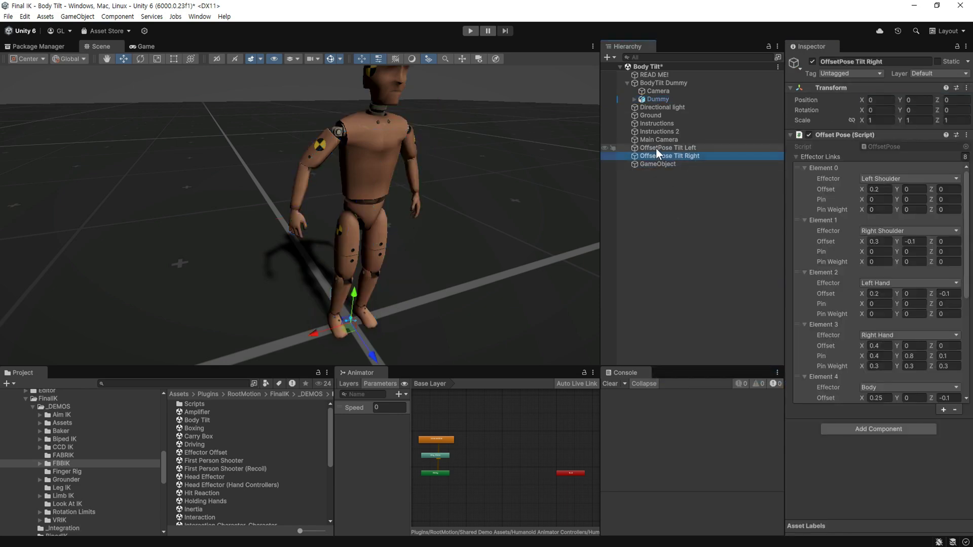
pyautogui.keyDown('ctrl'); pyautogui.click(656, 147); pyautogui.keyUp('ctrl')
pyautogui.moveTo(655, 155); pyautogui.dragTo(659, 164)
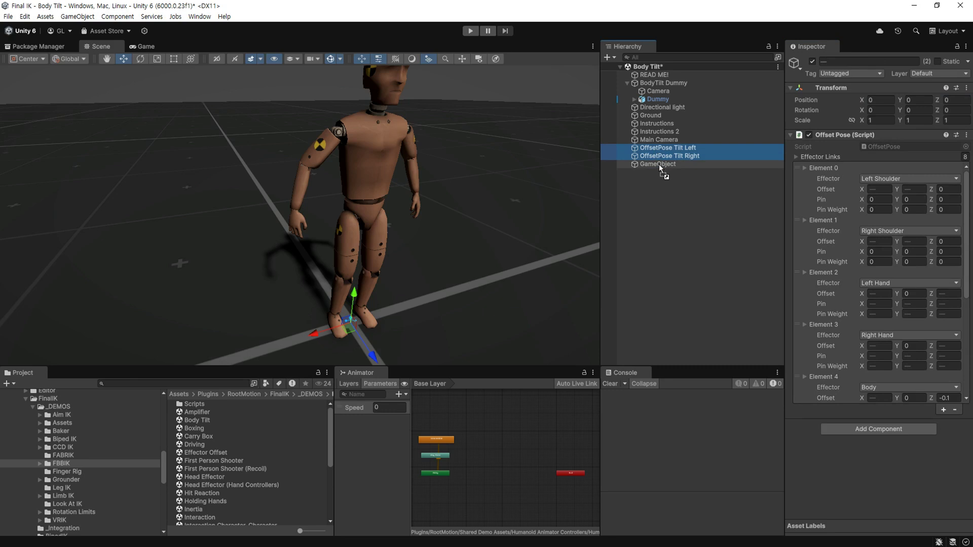
pyautogui.click(659, 147)
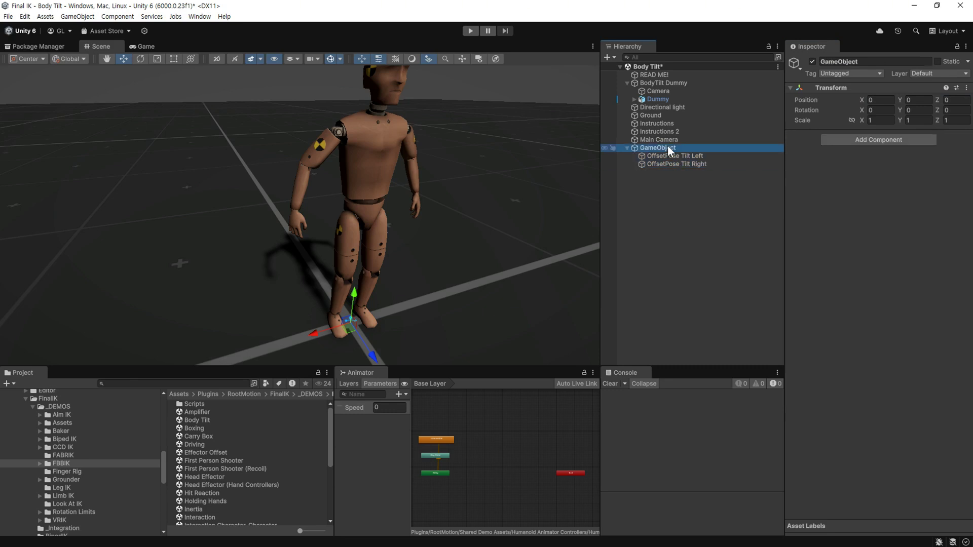
# Move the Body Tilt component from Dummy onto the new GameObject
pyautogui.click(659, 100)
pyautogui.moveTo(831, 268); pyautogui.dragTo(655, 148)
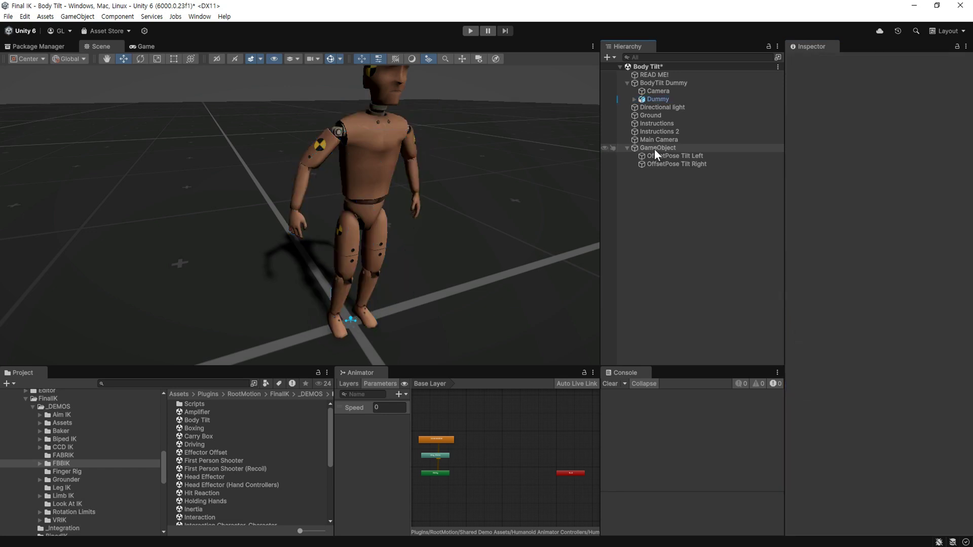
pyautogui.click(656, 148)
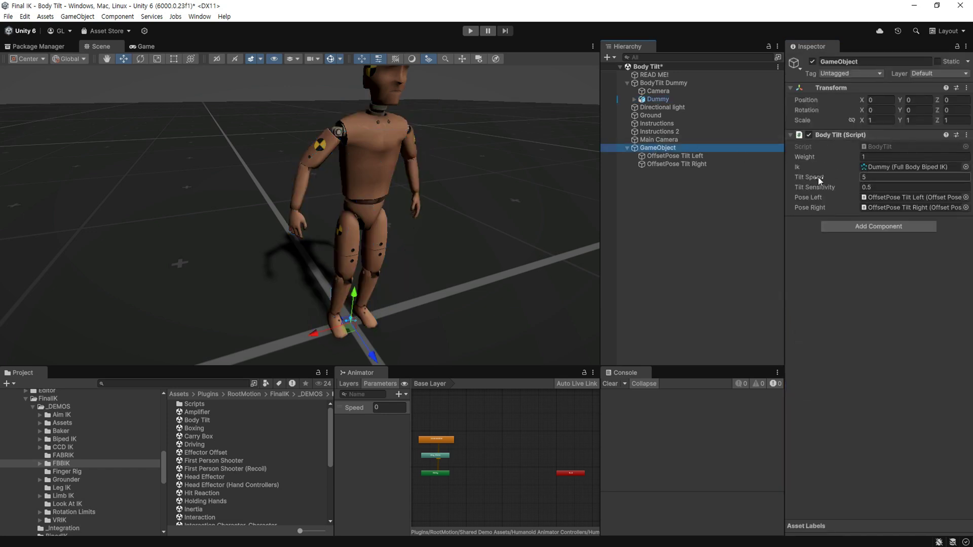
# Rename the GameObject 'Tilt Setting' and save it as a prefab in _My
pyautogui.click(655, 148)
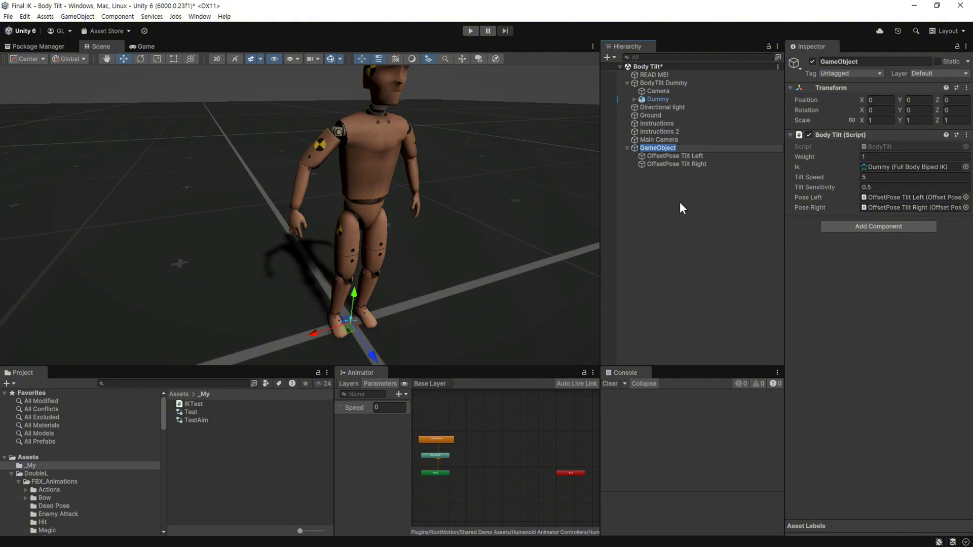
pyautogui.write('Tily Setting')
pyautogui.press('Return')
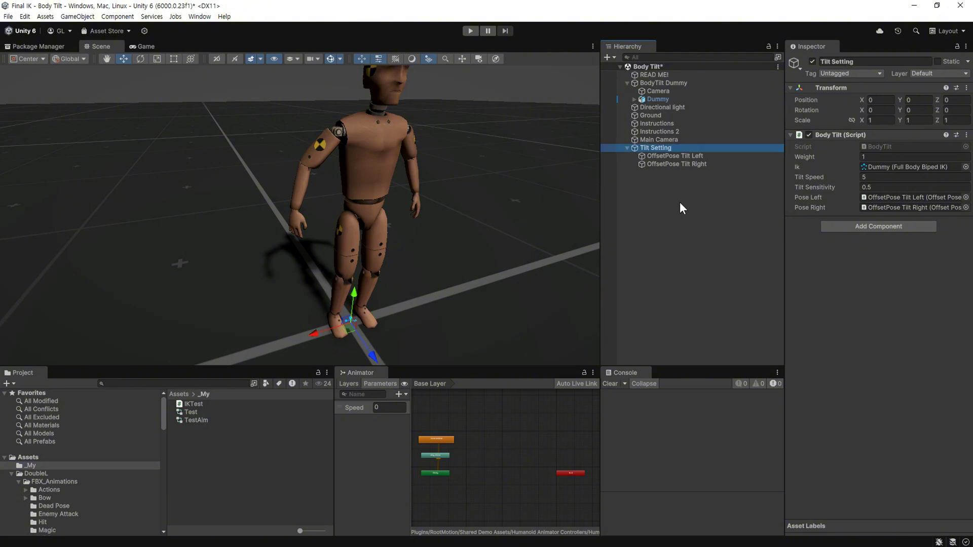
pyautogui.moveTo(236, 467); pyautogui.dragTo(236, 467)
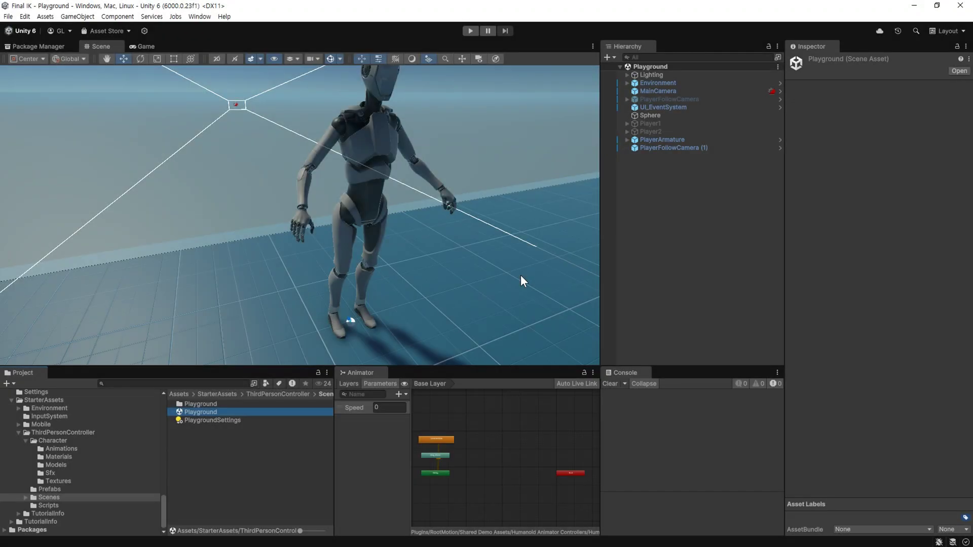
# Place the Tilt Setting prefab from _My under PlayerArmature
pyautogui.click(628, 140)
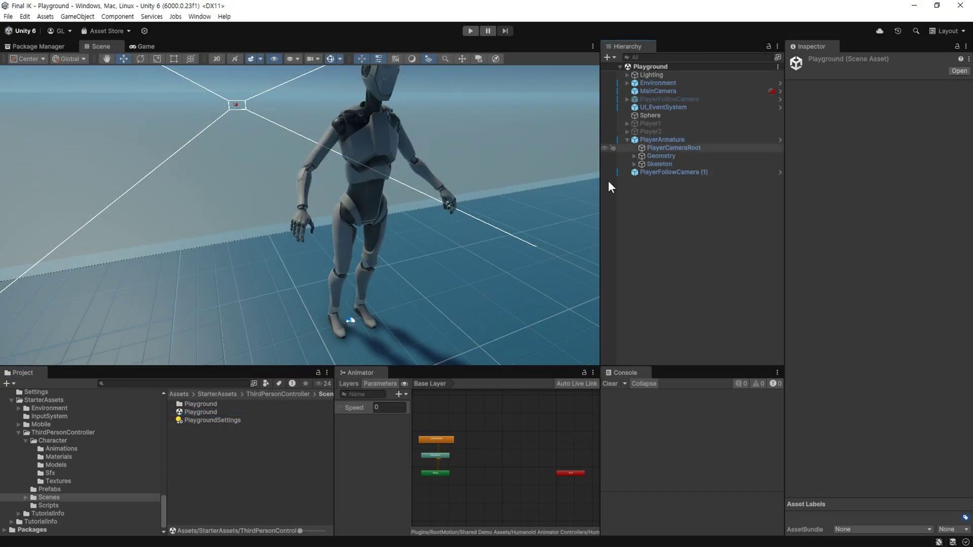
pyautogui.scroll(5, 27, 488)
pyautogui.scroll(10, 63, 482)
pyautogui.click(31, 465)
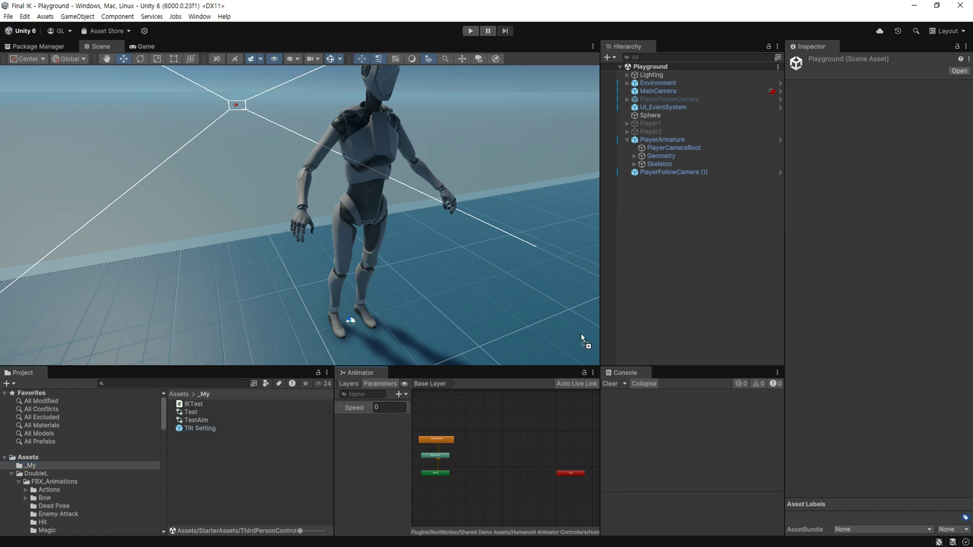
pyautogui.moveTo(671, 151); pyautogui.dragTo(665, 139)
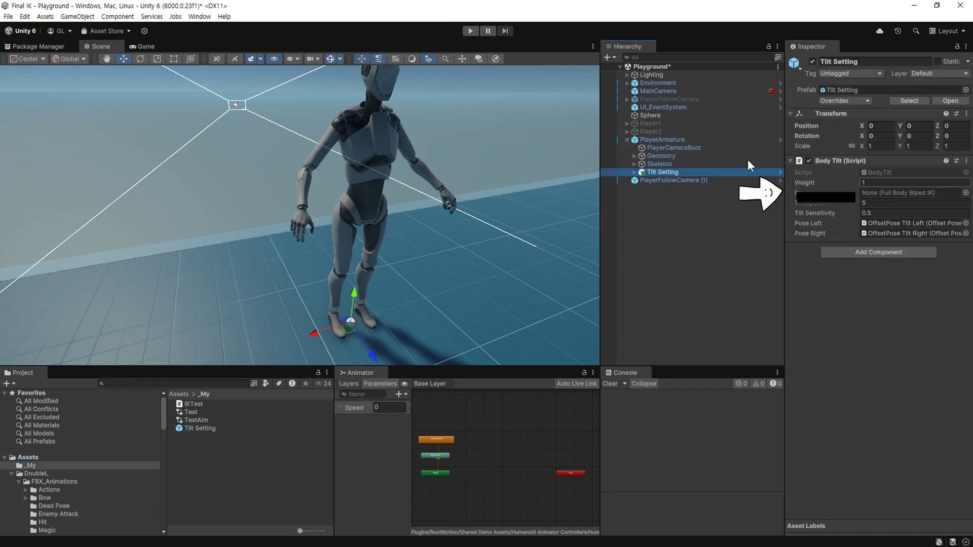
# Set Body Tilt's Ik field to PlayerArmature and start the game
pyautogui.moveTo(663, 140); pyautogui.dragTo(898, 191)
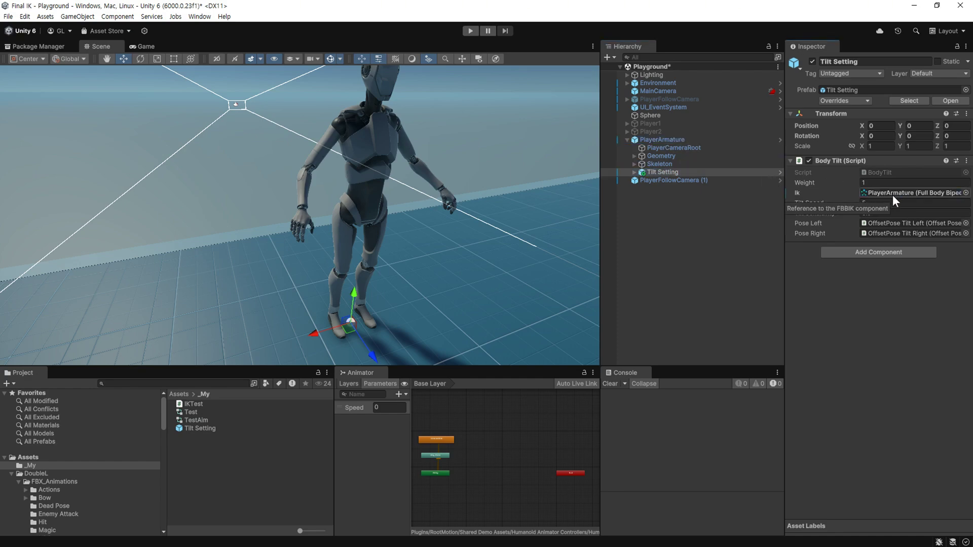
pyautogui.click(634, 172)
pyautogui.hotkey('ctrl', 'p')
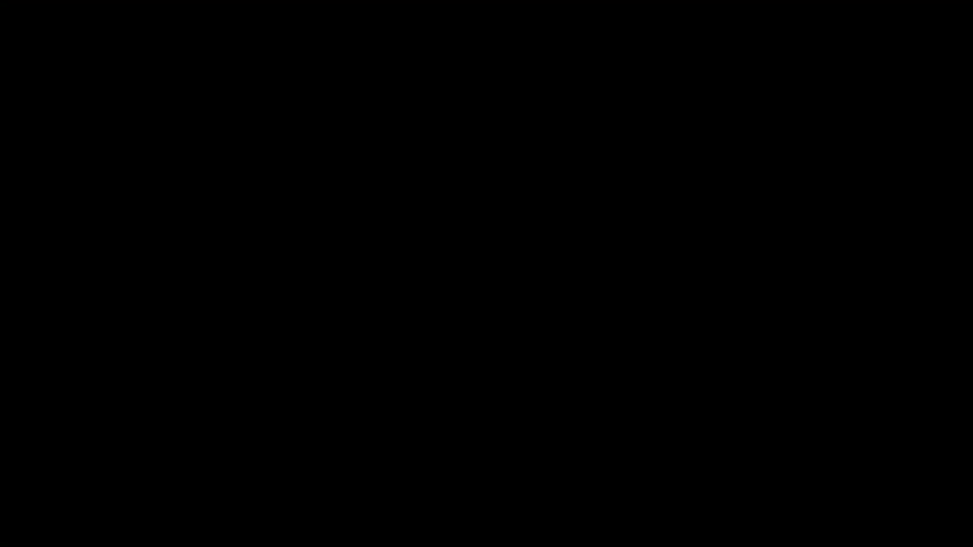
# Review OffsetPose Tilt Left's effector links, walk the character around, then stop playing
pyautogui.click(718, 180)
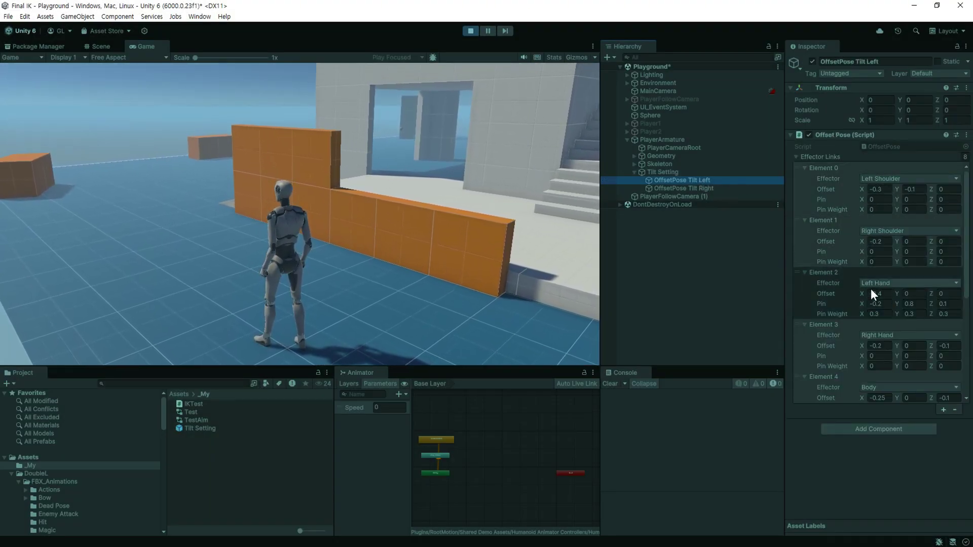
pyautogui.scroll(-5, 871, 304)
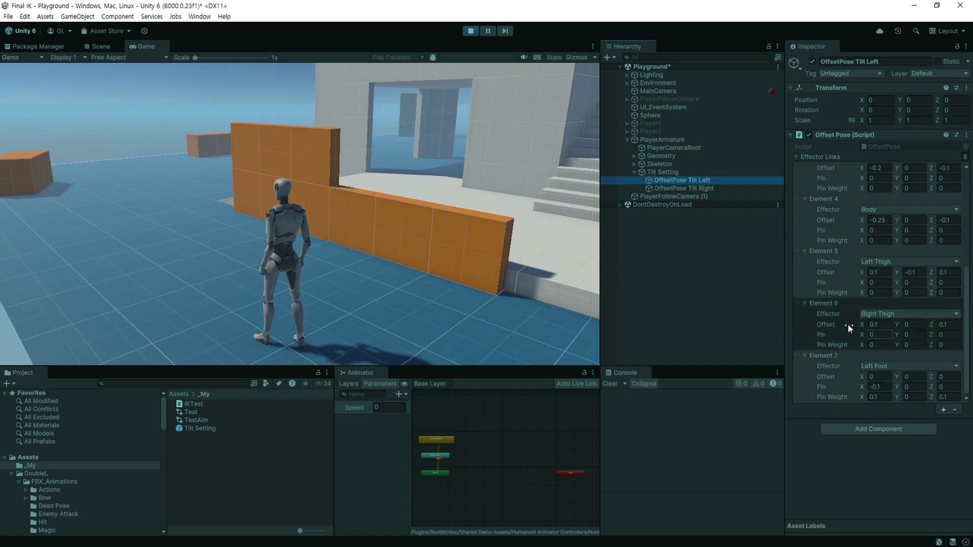
pyautogui.click(304, 203)
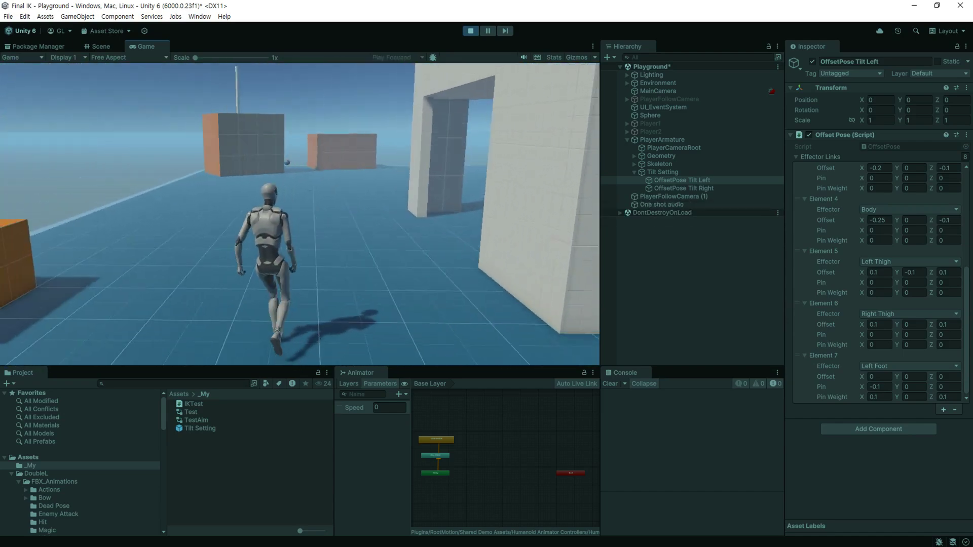
pyautogui.hotkey('ctrl', 'p')
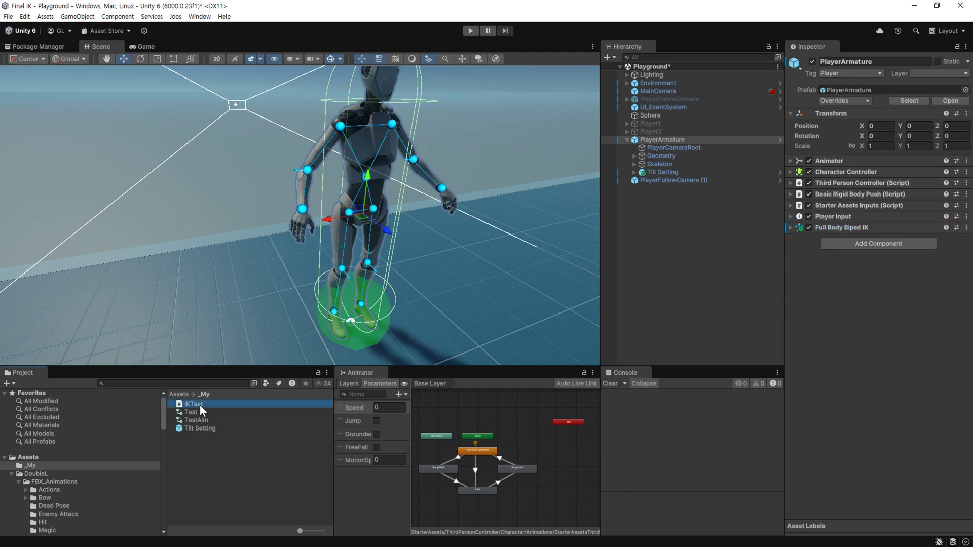
# Attach the IKTest script to PlayerArmature and make the bodyTilt field public
pyautogui.moveTo(199, 404); pyautogui.dragTo(868, 341)
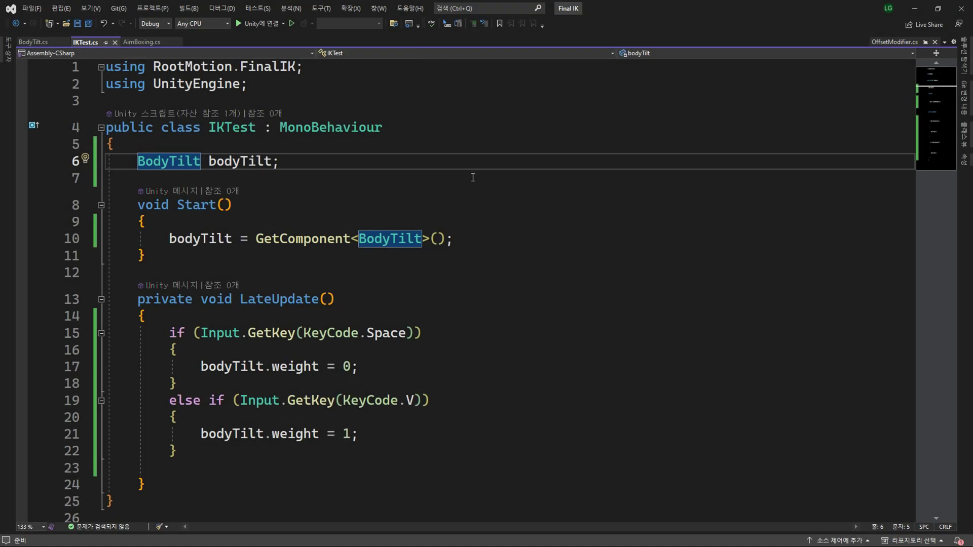
pyautogui.write('pu')
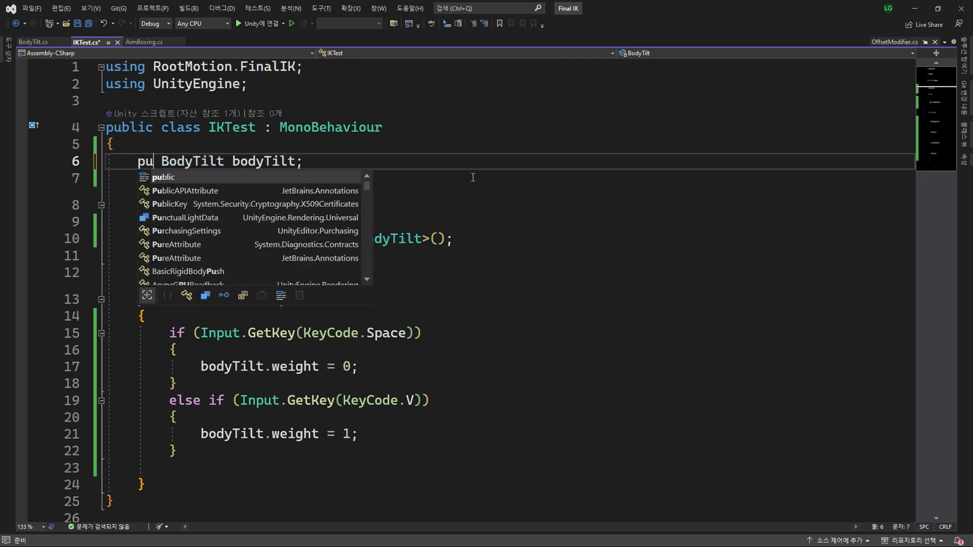
pyautogui.press('Tab')
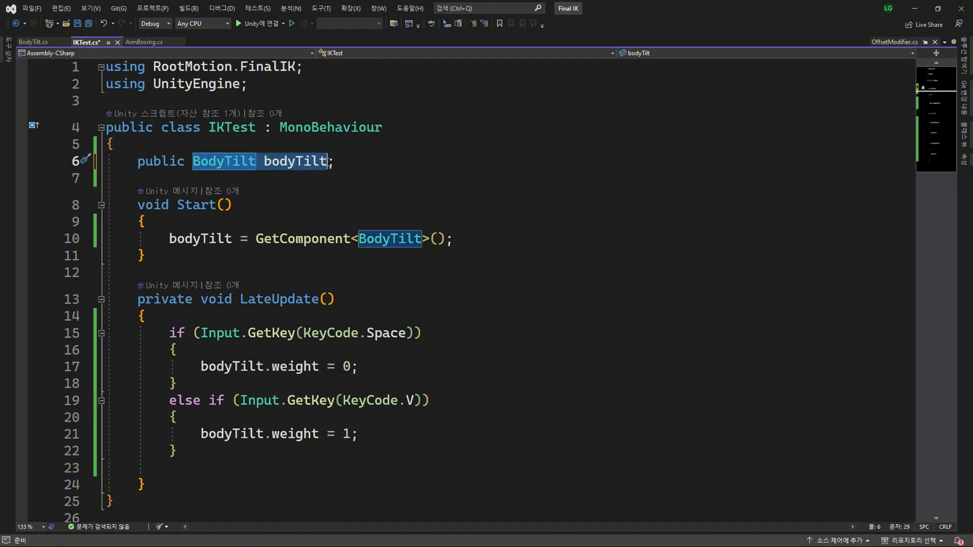
pyautogui.click(368, 164)
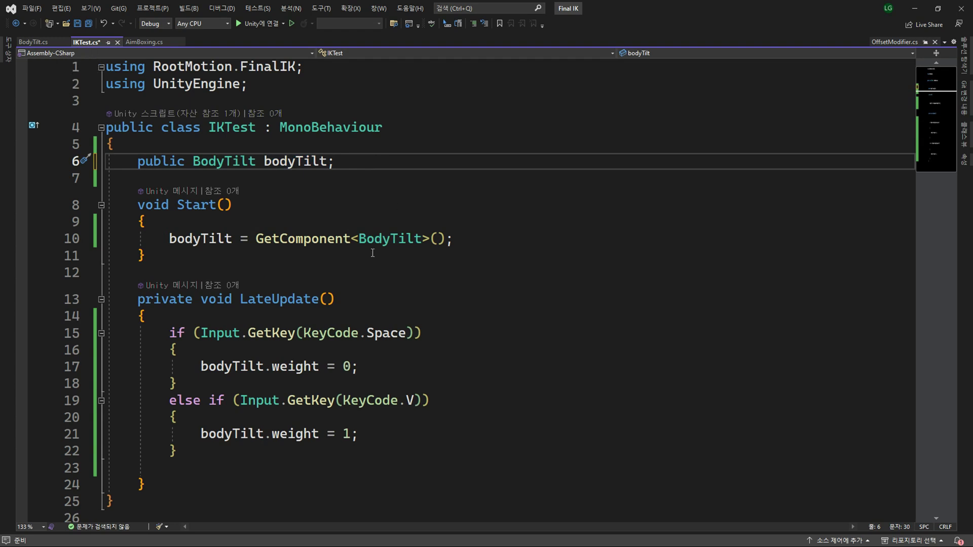
# Comment out the GetComponent line in IKTest.cs
pyautogui.moveTo(170, 239); pyautogui.dragTo(452, 239)
pyautogui.click(456, 241)
pyautogui.press('Home')
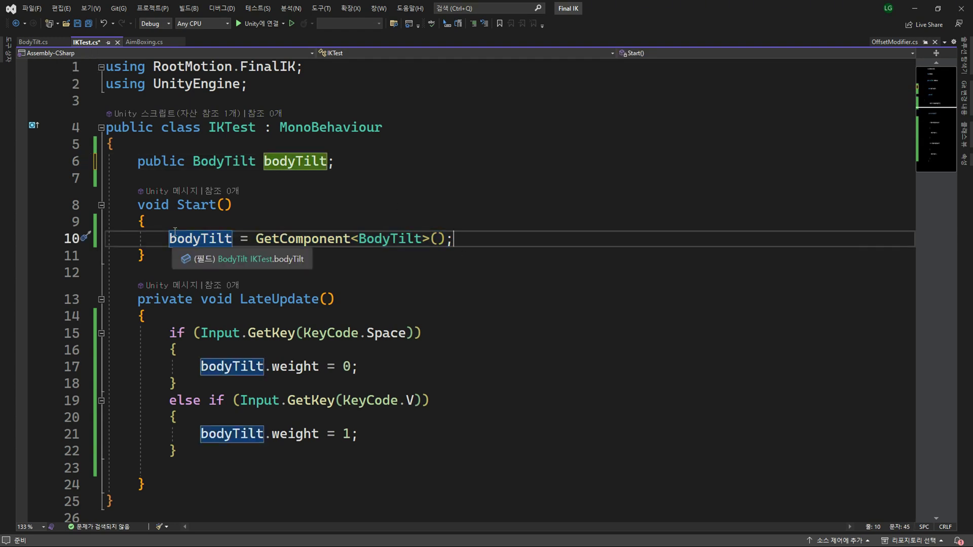
pyautogui.write('//')
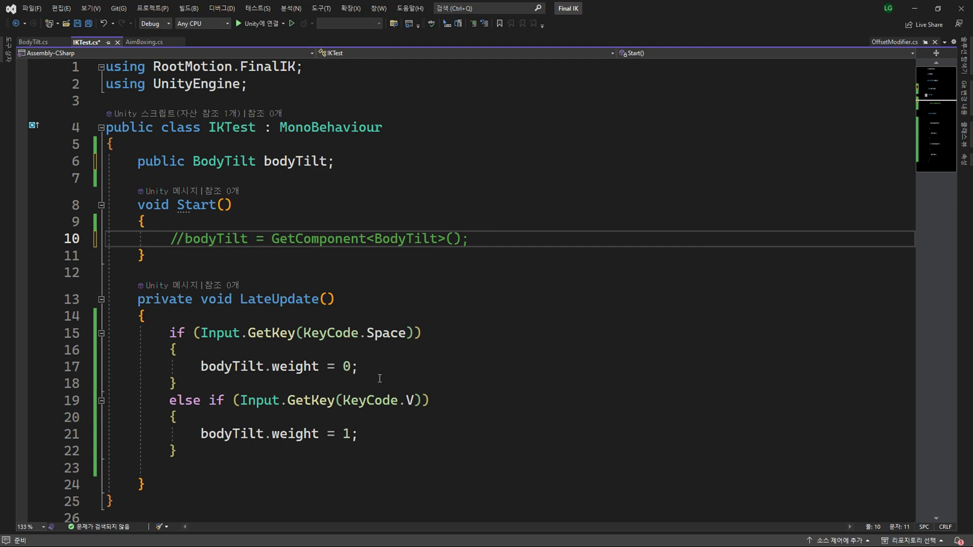
# Edit the Space and V key branches so bodyTilt.weight becomes 0 and 1 respectively
pyautogui.scroll(-2, 308, 161)
pyautogui.moveTo(194, 232); pyautogui.dragTo(414, 231)
pyautogui.click(377, 267)
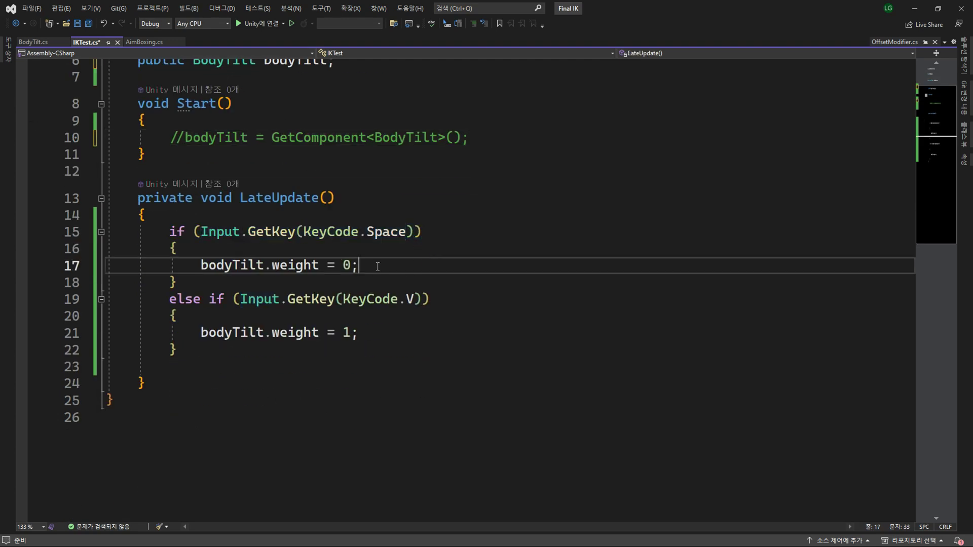
pyautogui.moveTo(272, 268); pyautogui.dragTo(282, 269)
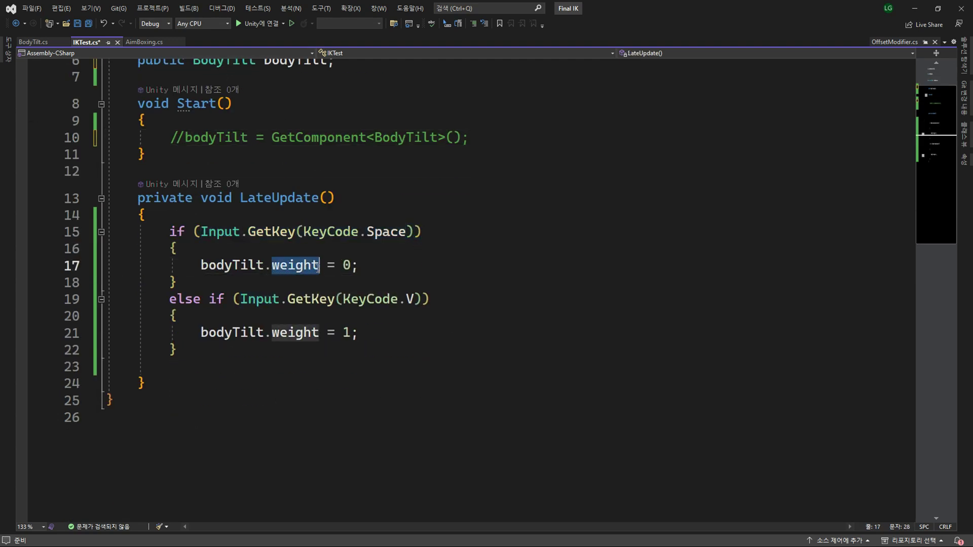
pyautogui.click(379, 267)
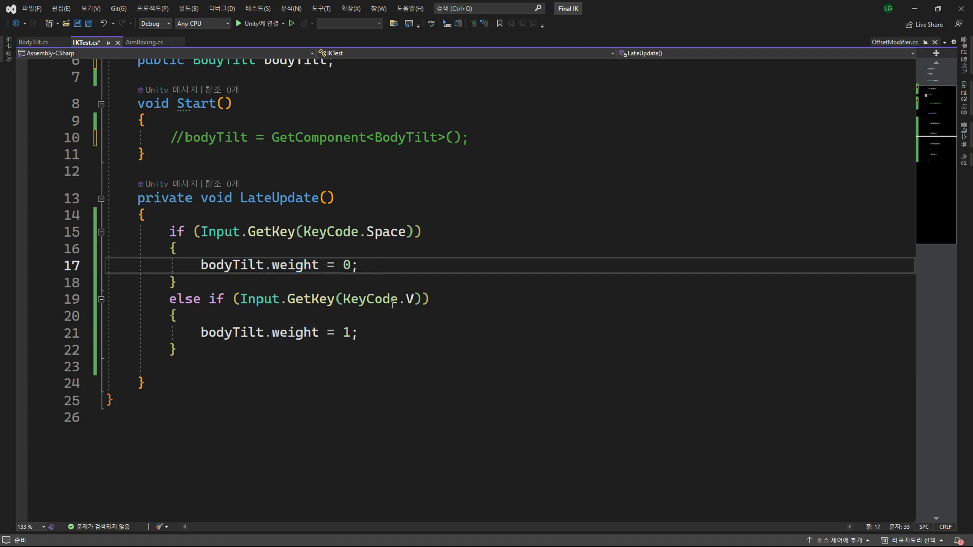
pyautogui.doubleClick(409, 300)
pyautogui.moveTo(282, 334); pyautogui.dragTo(346, 333)
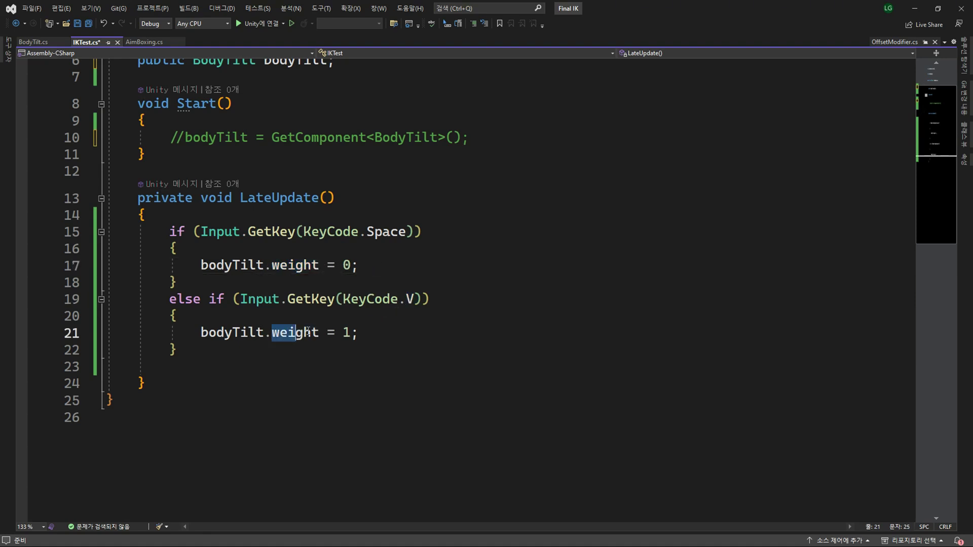
pyautogui.click(386, 336)
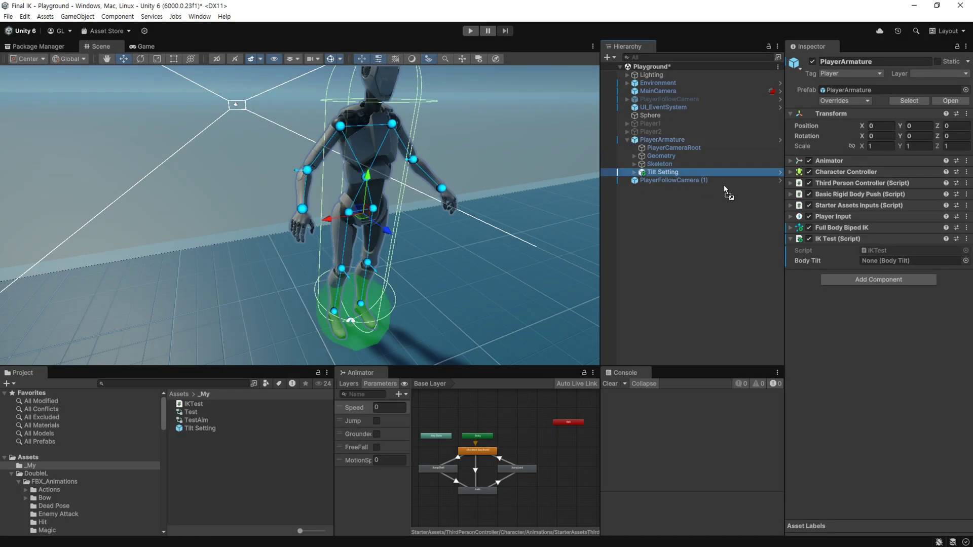
# Check which object the Body Tilt field on the IK Test component refers to
pyautogui.click(877, 264)
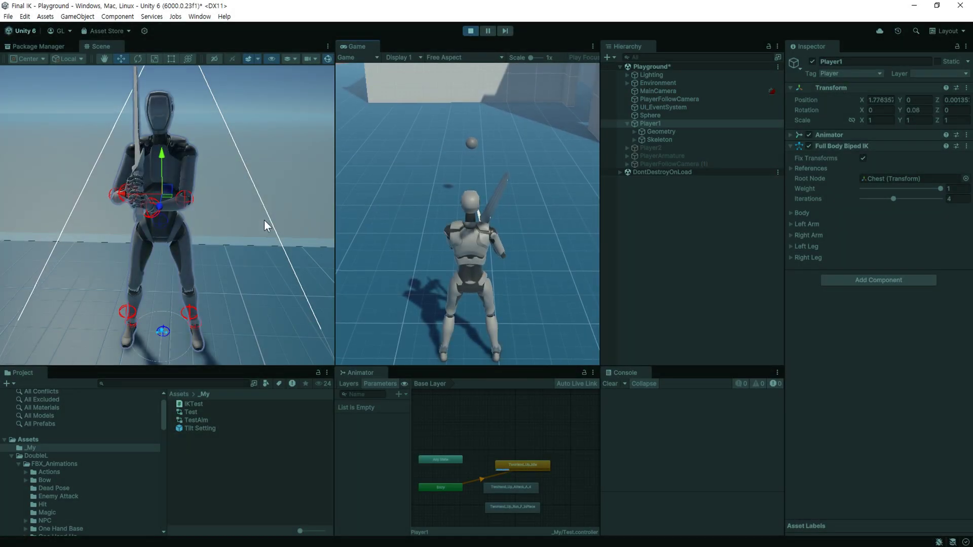
# Zoom and tilt the Scene view onto the hands on the sword grip, then exit Play mode
pyautogui.moveTo(297, 241); pyautogui.dragTo(266, 246, button='middle')
pyautogui.scroll(3, 181, 239)
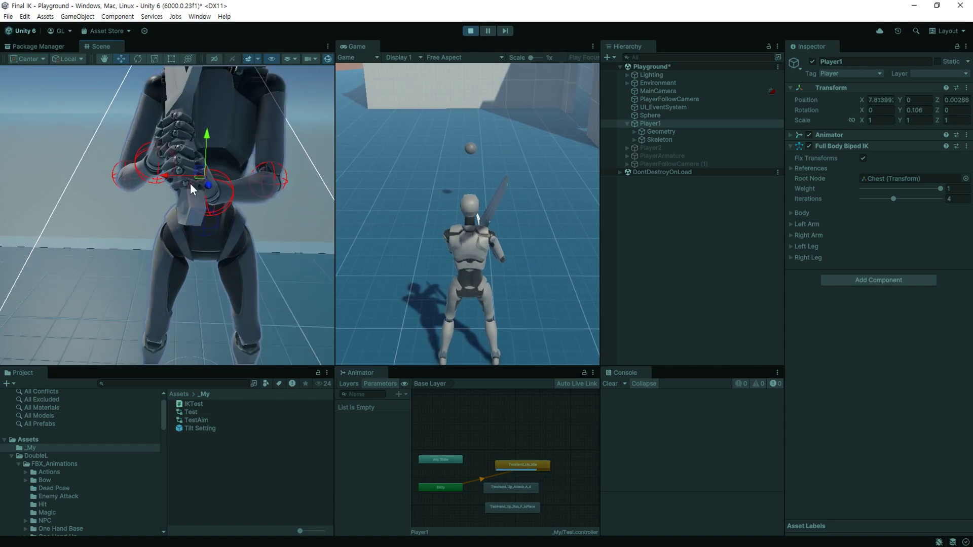
pyautogui.moveTo(205, 166); pyautogui.dragTo(212, 252, button='right')
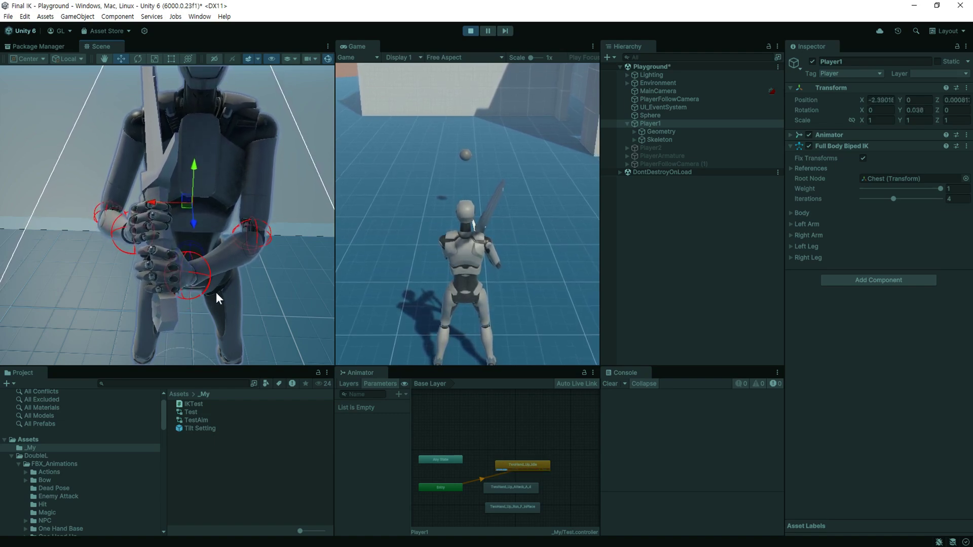
pyautogui.hotkey('ctrl', 'p')
# Create an empty child named 'Left hand' under SM_Wep_Sword_03 (1)
pyautogui.scroll(-3, 234, 249)
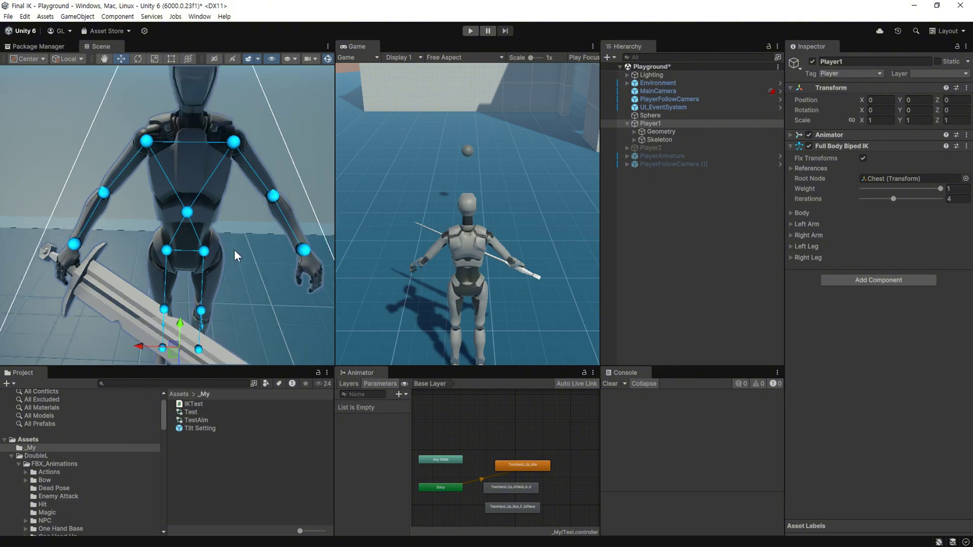
pyautogui.moveTo(234, 249); pyautogui.dragTo(219, 205, button='middle')
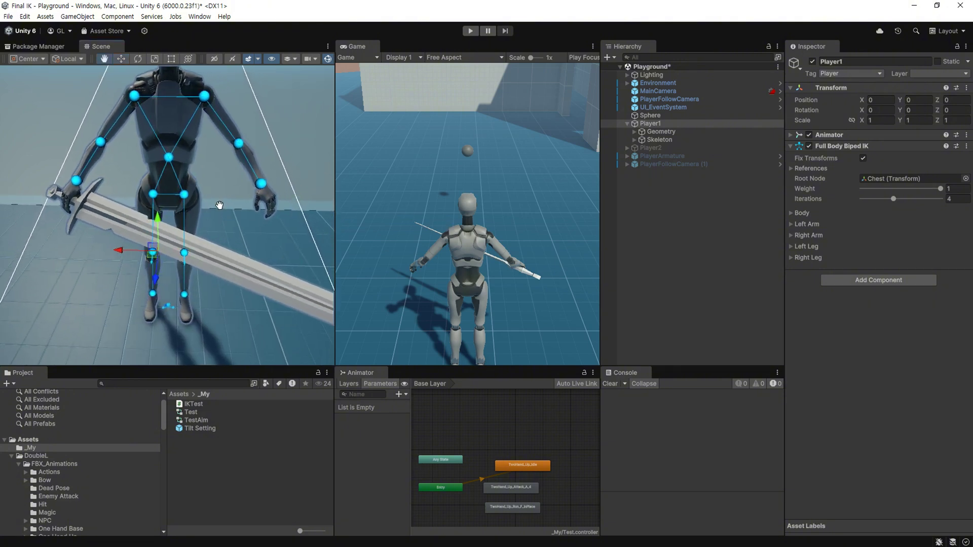
pyautogui.click(634, 140)
pyautogui.rightClick(730, 310)
pyautogui.click(823, 290)
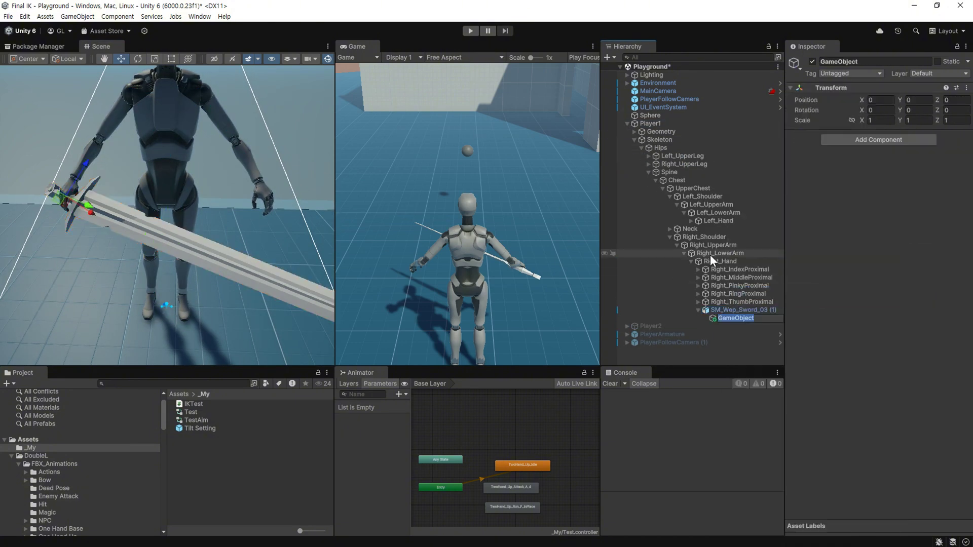
pyautogui.write('Left hand')
pyautogui.press('Return')
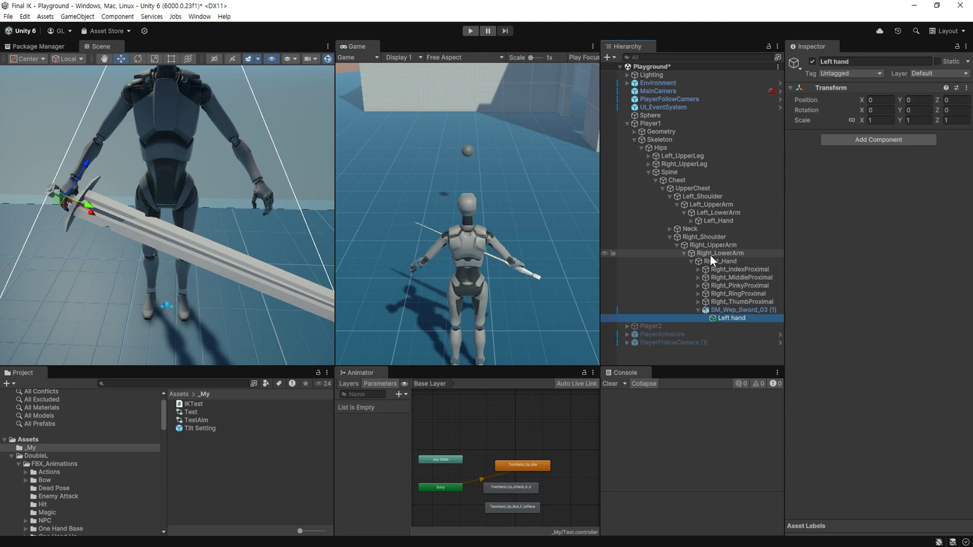
# Frame Left hand and move it down the sword grip to Position Y -0.07
pyautogui.moveTo(193, 278); pyautogui.dragTo(262, 258, button='right')
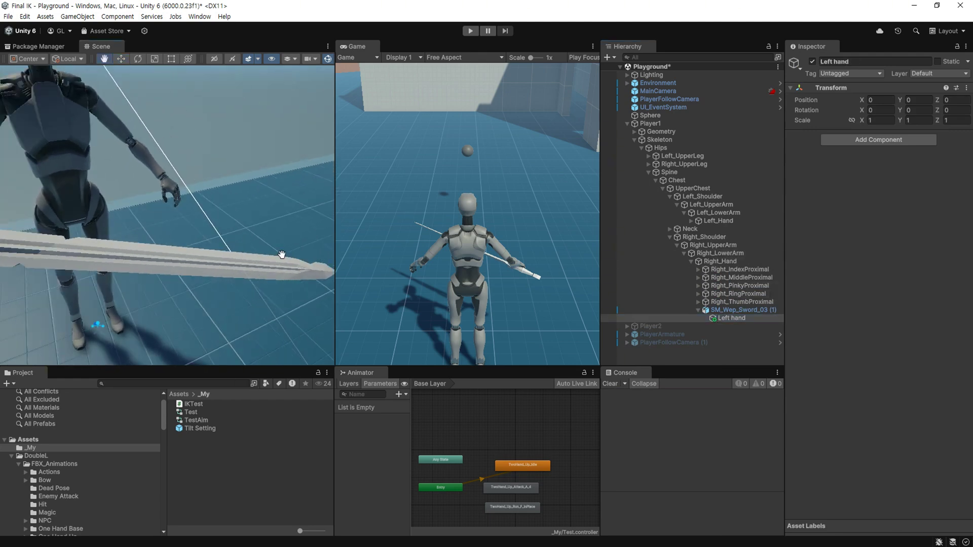
pyautogui.press('f')
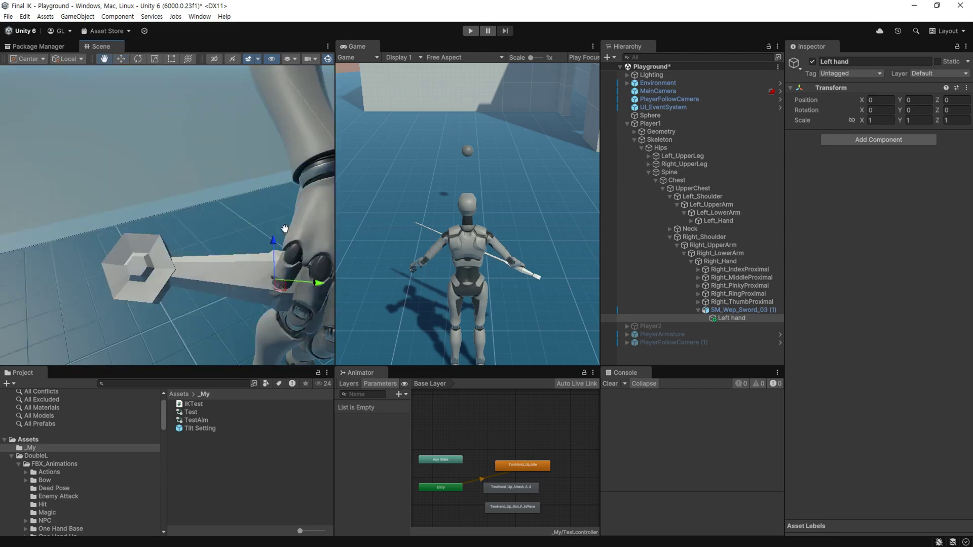
pyautogui.keyDown('alt'); pyautogui.moveTo(216, 178); pyautogui.dragTo(241, 193); pyautogui.keyUp('alt')
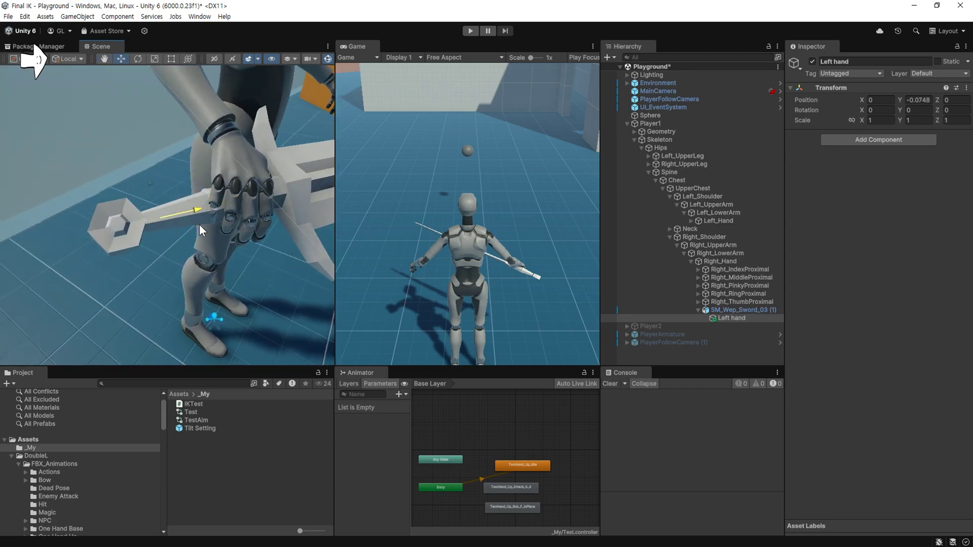
pyautogui.keyDown('alt'); pyautogui.moveTo(272, 309); pyautogui.dragTo(304, 254); pyautogui.keyUp('alt')
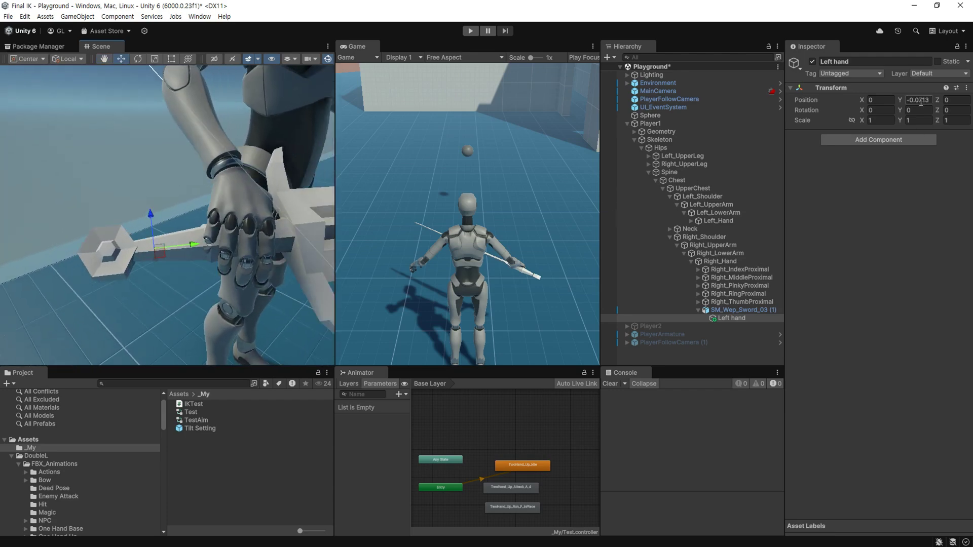
pyautogui.moveTo(172, 259)
pyautogui.keyDown('alt'); pyautogui.mouseDown()
pyautogui.moveTo(140, 236)
pyautogui.moveTo(115, 257)
pyautogui.mouseUp(); pyautogui.keyUp('alt')
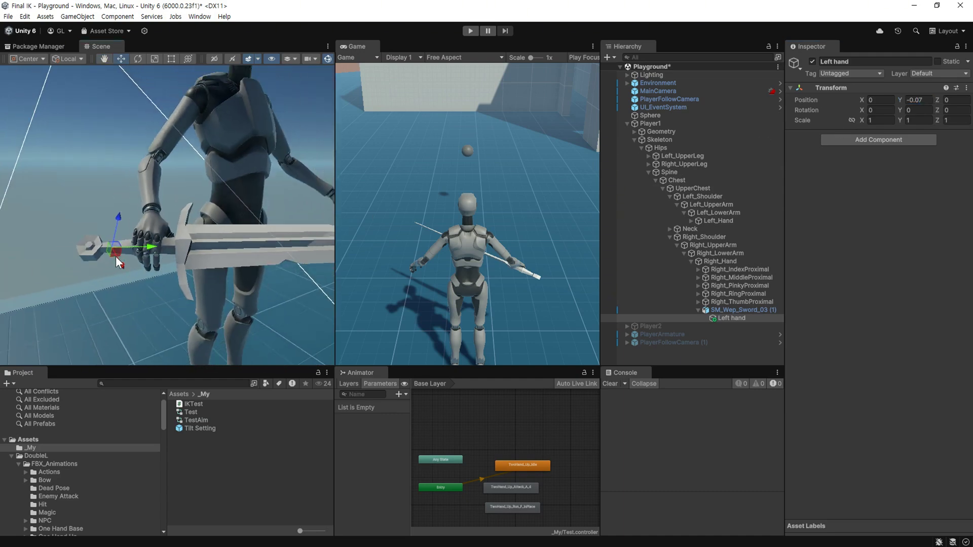
pyautogui.click(664, 123)
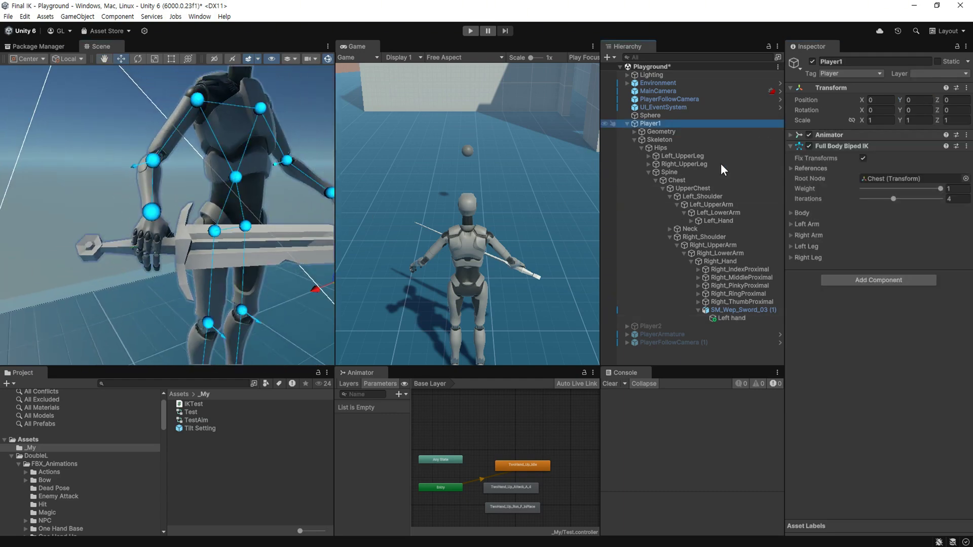
# Assign Left hand as Player1's Left Hand Effector target, then start the game
pyautogui.click(791, 223)
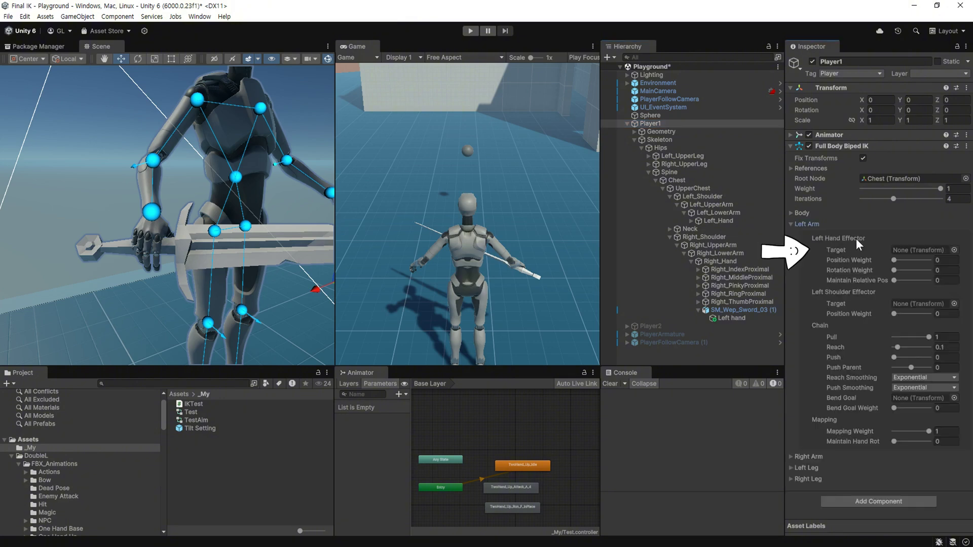
pyautogui.click(730, 318)
pyautogui.moveTo(730, 319)
pyautogui.mouseDown()
pyautogui.moveTo(927, 250)
pyautogui.moveTo(948, 263)
pyautogui.mouseUp()
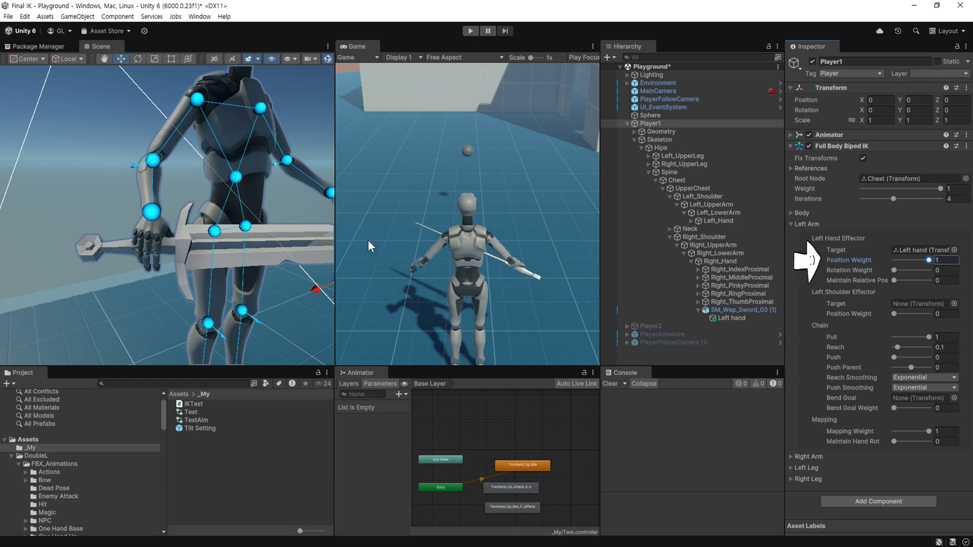
pyautogui.click(479, 31)
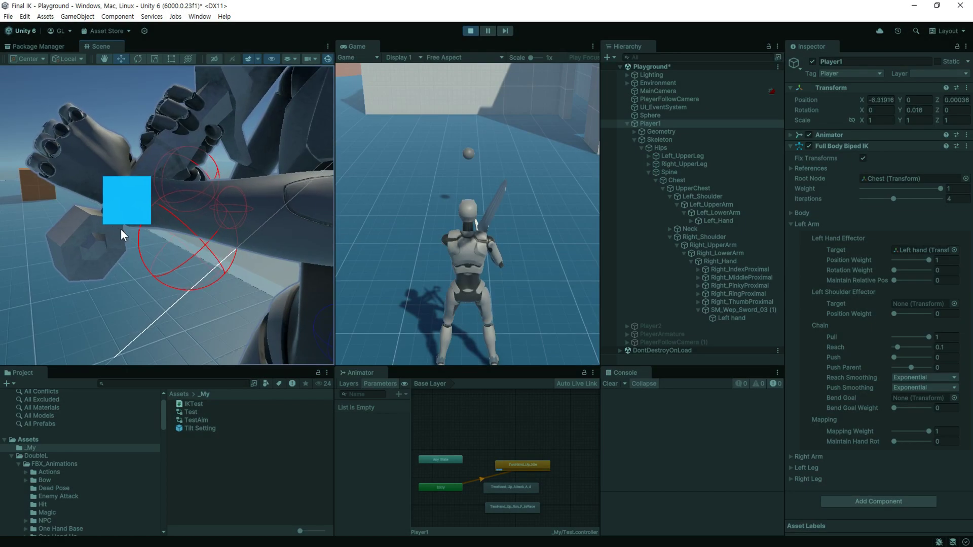
# During play, shift the Left hand target along the sword grip and frame the torso and hands
pyautogui.click(732, 318)
pyautogui.moveTo(167, 185); pyautogui.dragTo(87, 318)
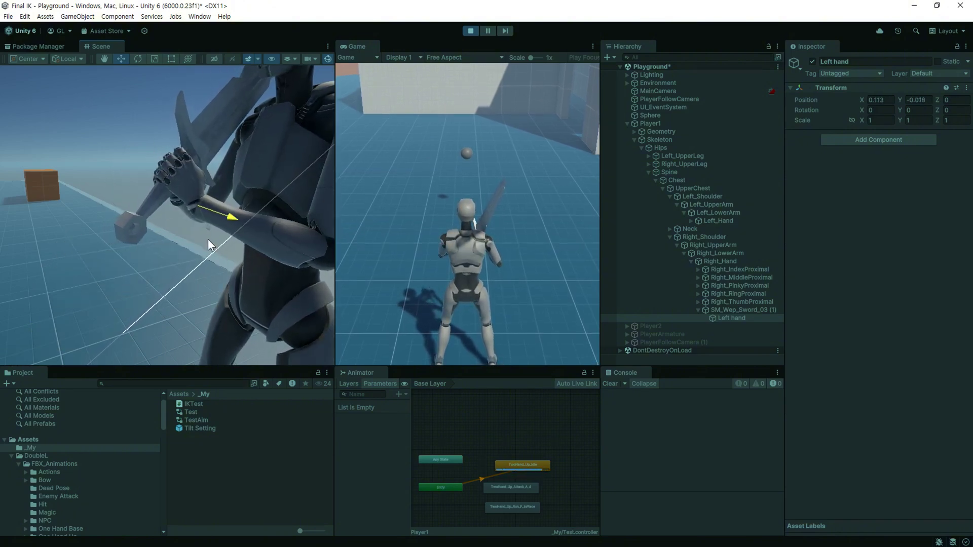
pyautogui.moveTo(132, 251)
pyautogui.mouseDown(button='middle')
pyautogui.moveTo(318, 283)
pyautogui.moveTo(272, 293)
pyautogui.mouseUp(button='middle')
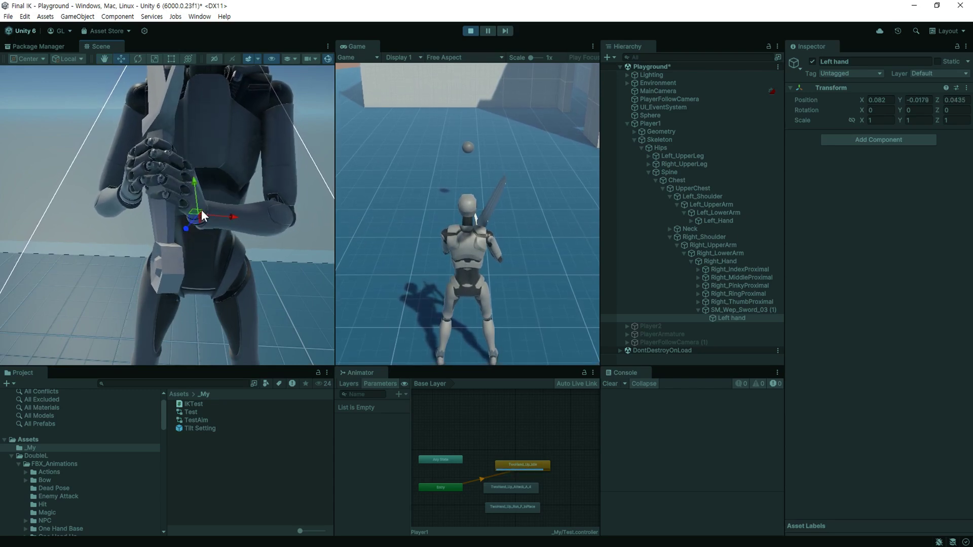
# Copy the Left hand Transform component while the game is running
pyautogui.moveTo(196, 204)
pyautogui.mouseDown(button='middle')
pyautogui.moveTo(298, 252)
pyautogui.moveTo(152, 296)
pyautogui.moveTo(206, 289)
pyautogui.mouseUp(button='middle')
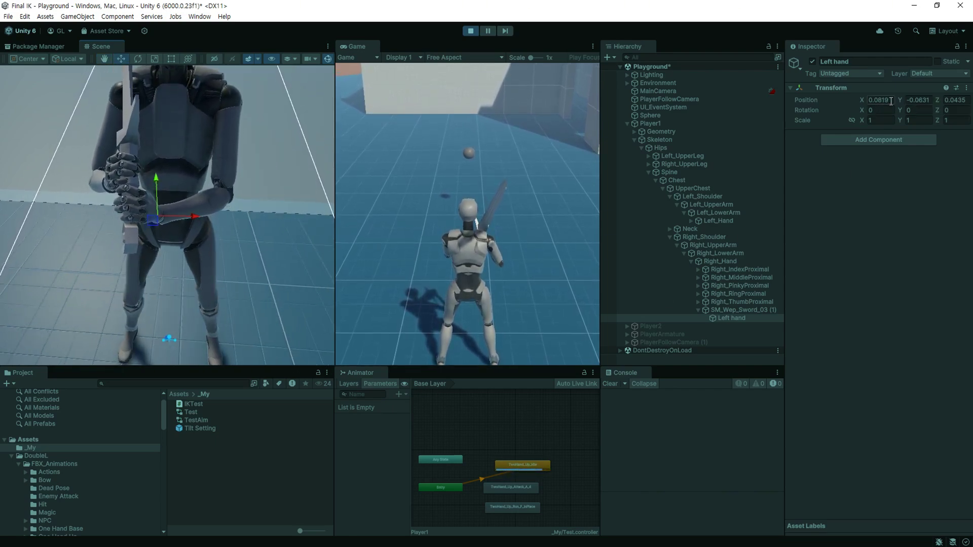
pyautogui.click(967, 88)
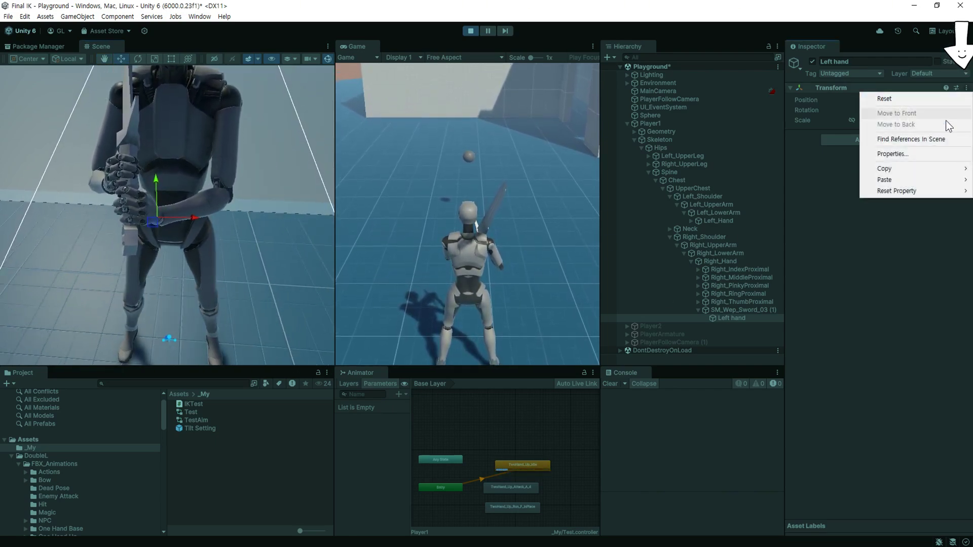
pyautogui.moveTo(921, 171)
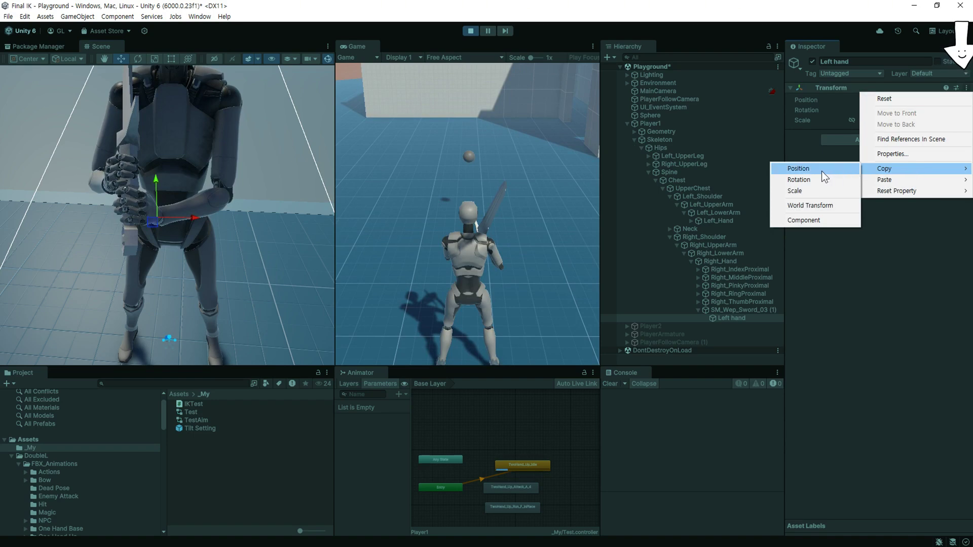
pyautogui.click(831, 220)
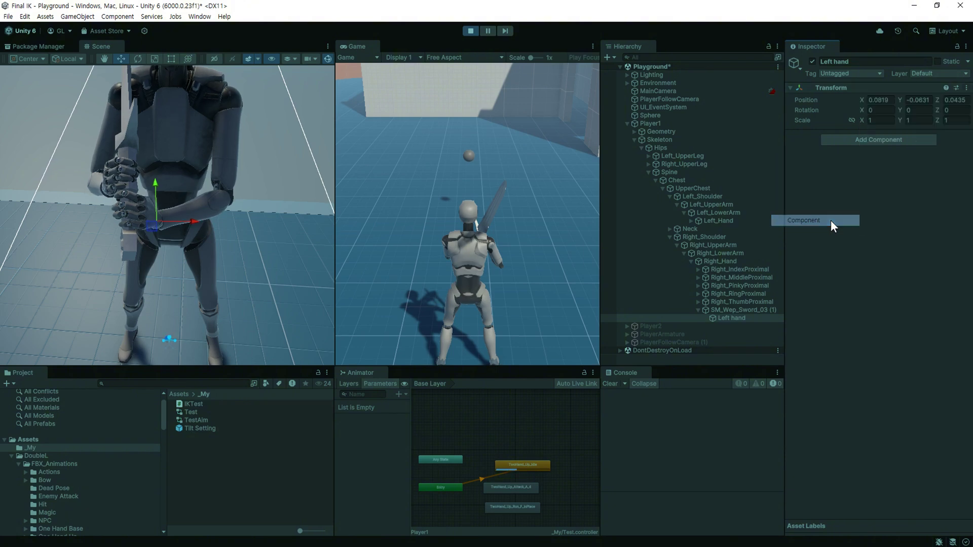
# Stop play, paste the Transform values (X 0.0819, Y -0.0831, Z 0.0435), and play again
pyautogui.click(464, 33)
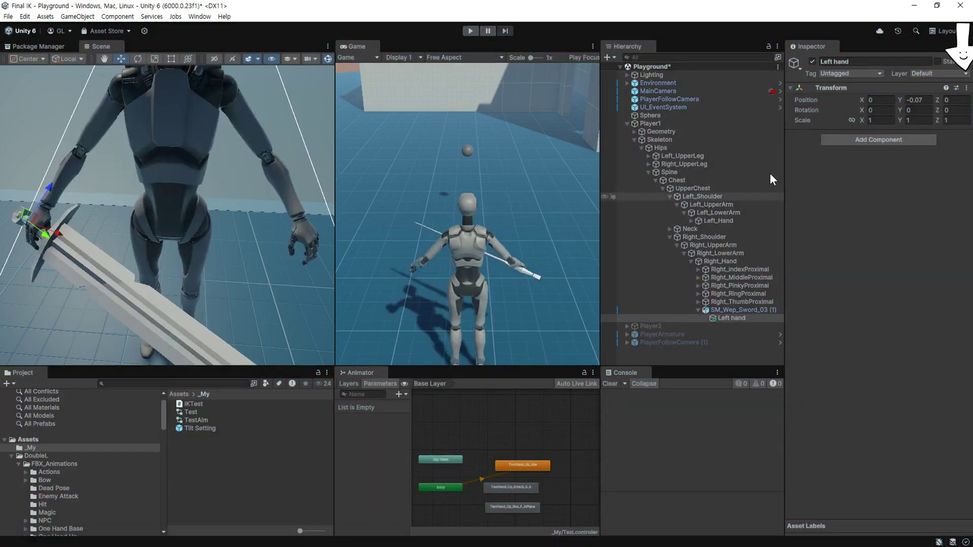
pyautogui.click(966, 88)
pyautogui.moveTo(892, 180)
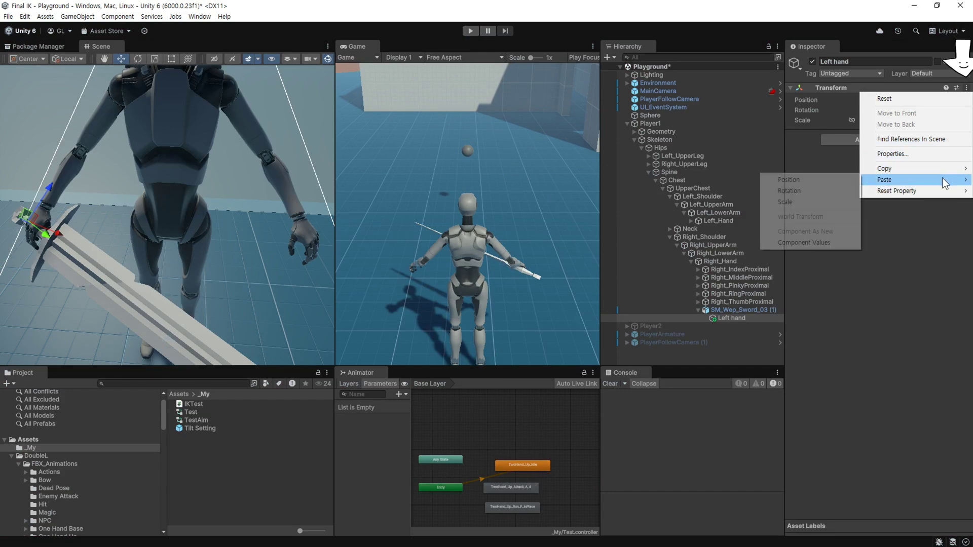
pyautogui.click(836, 245)
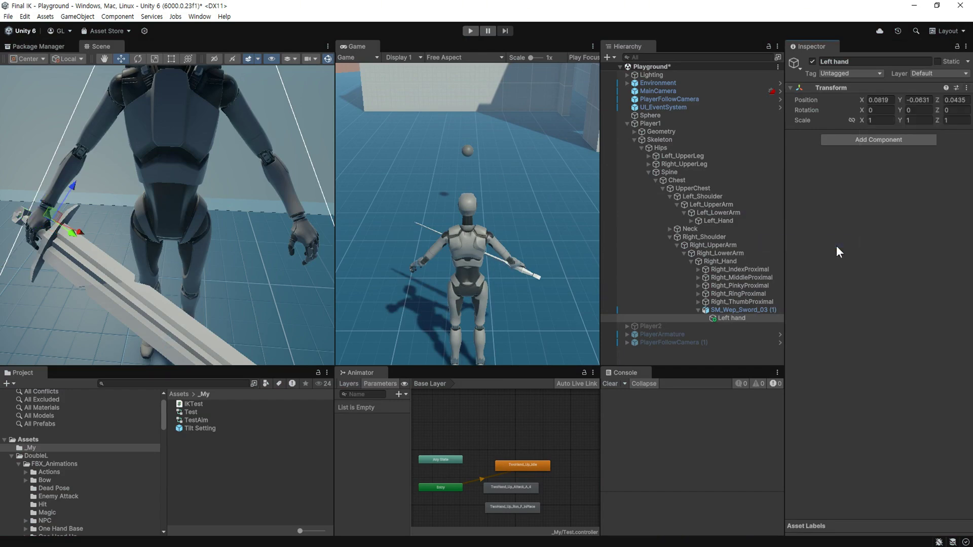
pyautogui.click(470, 31)
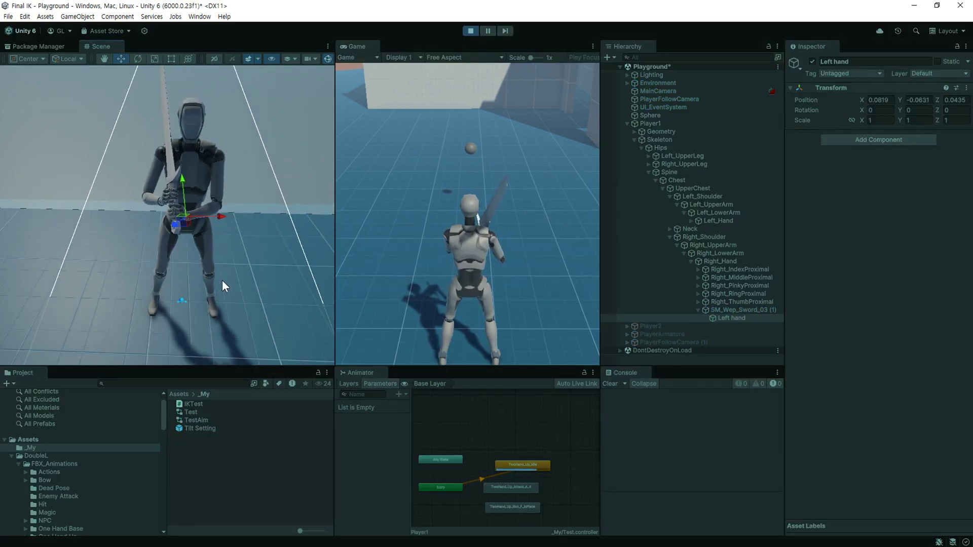
# Set TwoHand_Up_Attack_A_4 as the layer default state and select Player1 to watch the attack
pyautogui.moveTo(236, 268); pyautogui.dragTo(163, 243, button='right')
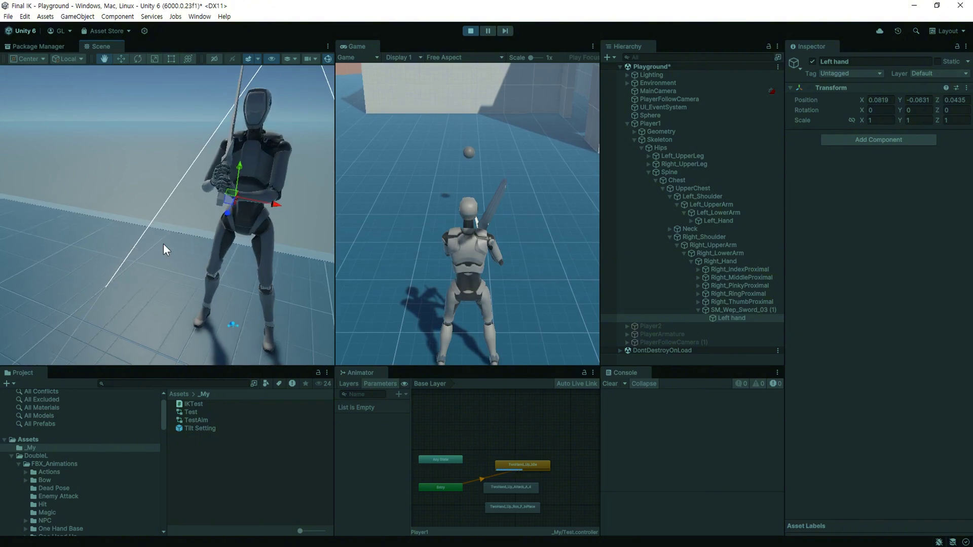
pyautogui.rightClick(448, 491)
pyautogui.click(486, 498)
pyautogui.click(511, 487)
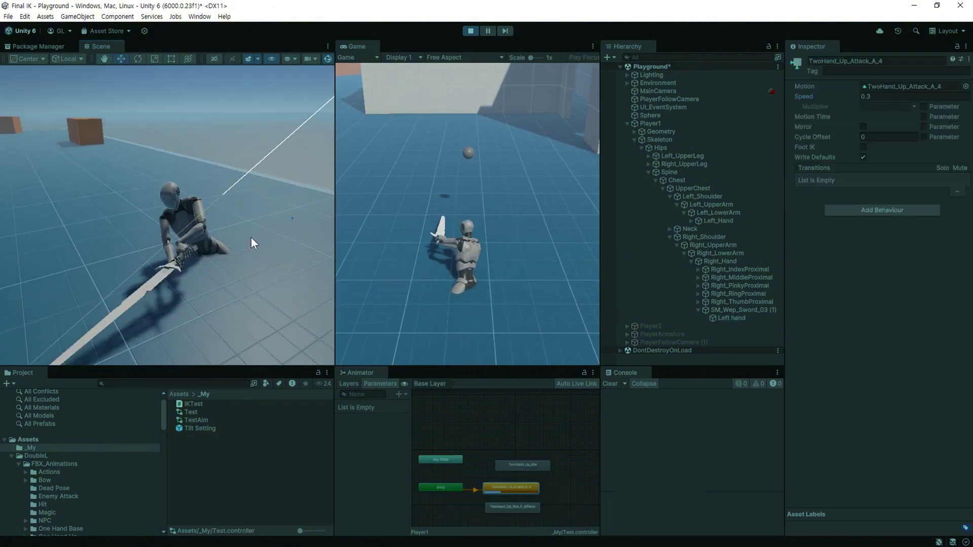
pyautogui.moveTo(254, 273); pyautogui.dragTo(185, 238, button='right')
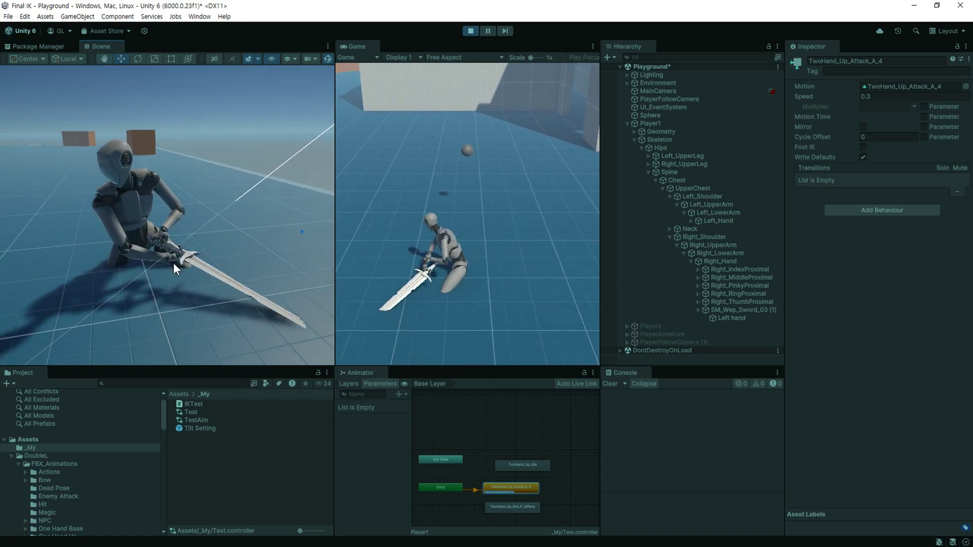
pyautogui.click(671, 125)
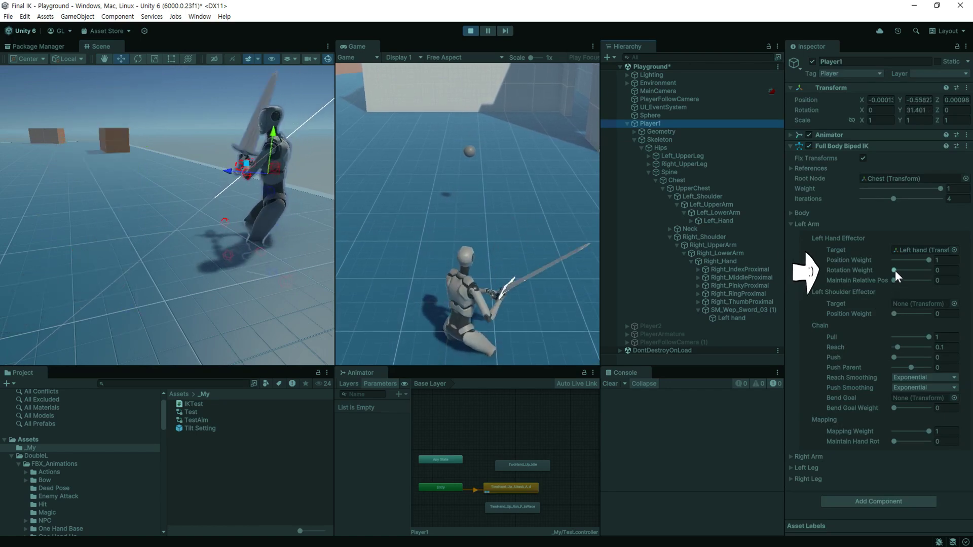
# Set Left Hand Effector Rotation Weight to 1 and rotate the Left hand target to angle the grip
pyautogui.moveTo(895, 270); pyautogui.dragTo(949, 272)
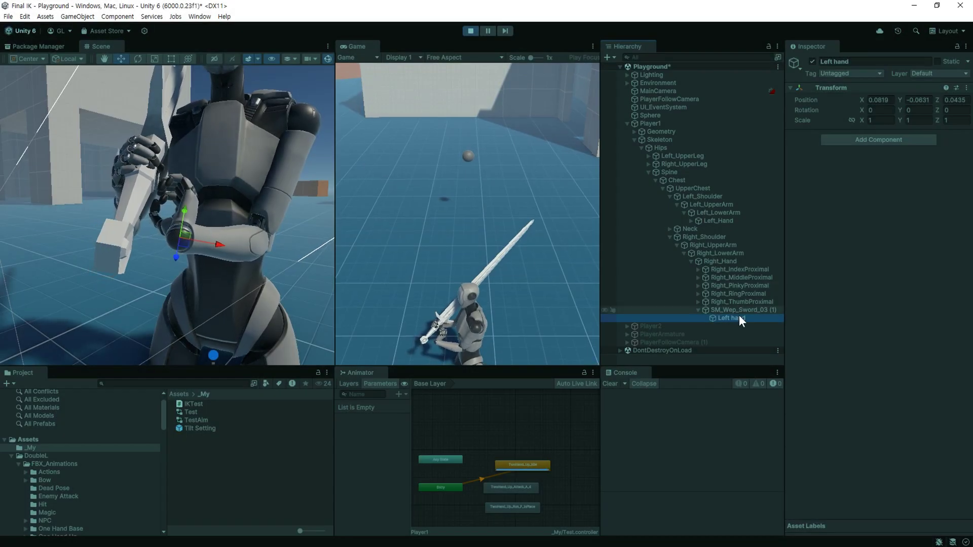
pyautogui.click(137, 59)
pyautogui.moveTo(166, 282)
pyautogui.mouseDown()
pyautogui.moveTo(163, 223)
pyautogui.moveTo(194, 225)
pyautogui.moveTo(213, 318)
pyautogui.mouseUp()
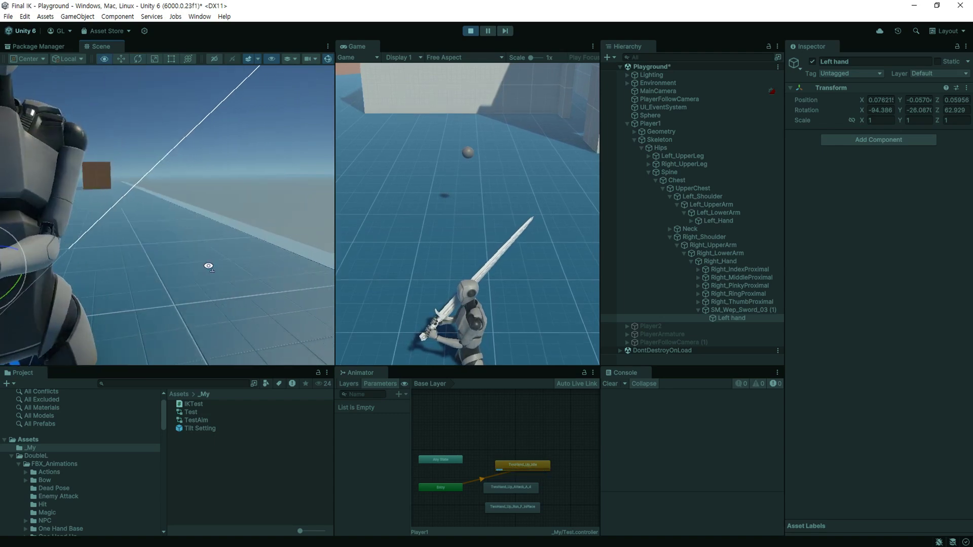
# Keep the play-tuned Left hand rotation (X -94.388, Y -26.087, Z 62.929) after stopping play
pyautogui.click(966, 88)
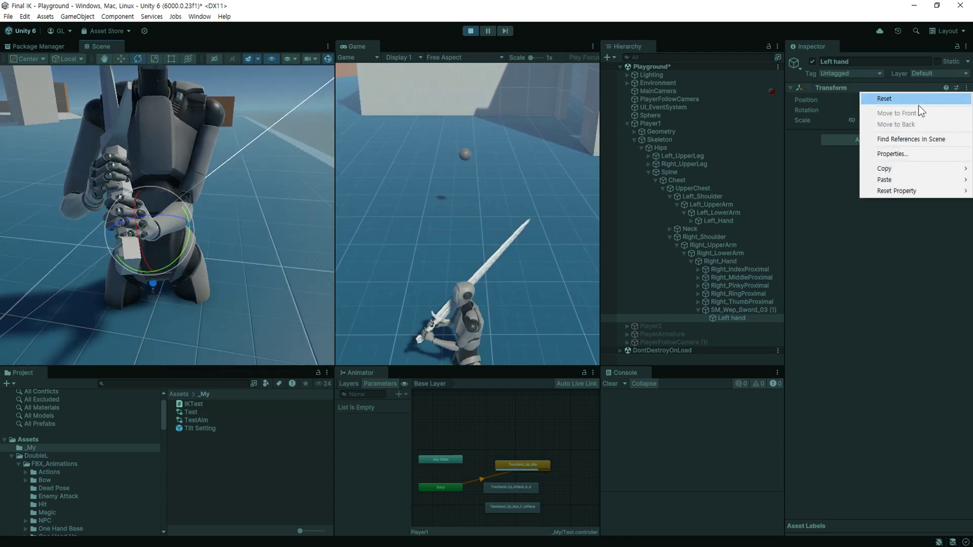
pyautogui.moveTo(903, 169)
pyautogui.click(822, 223)
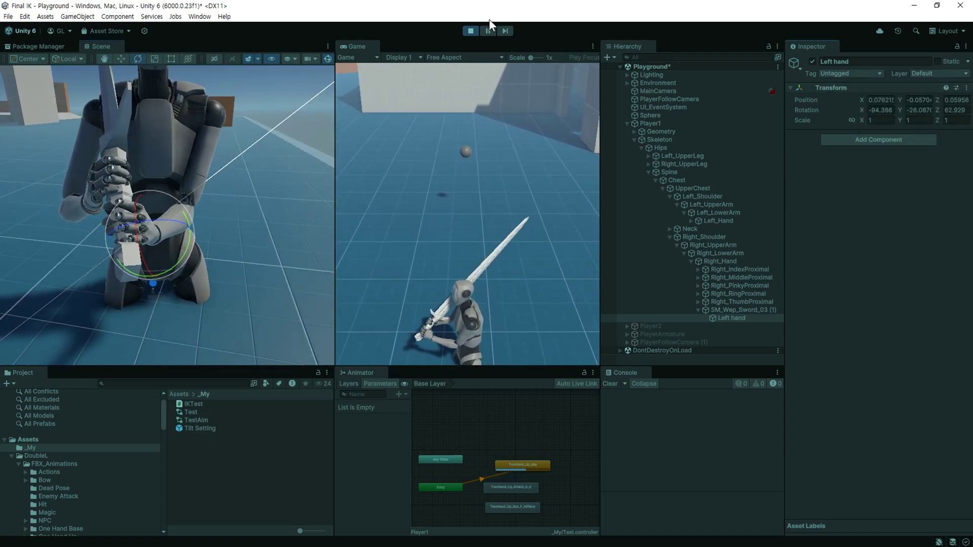
pyautogui.click(470, 31)
pyautogui.click(966, 88)
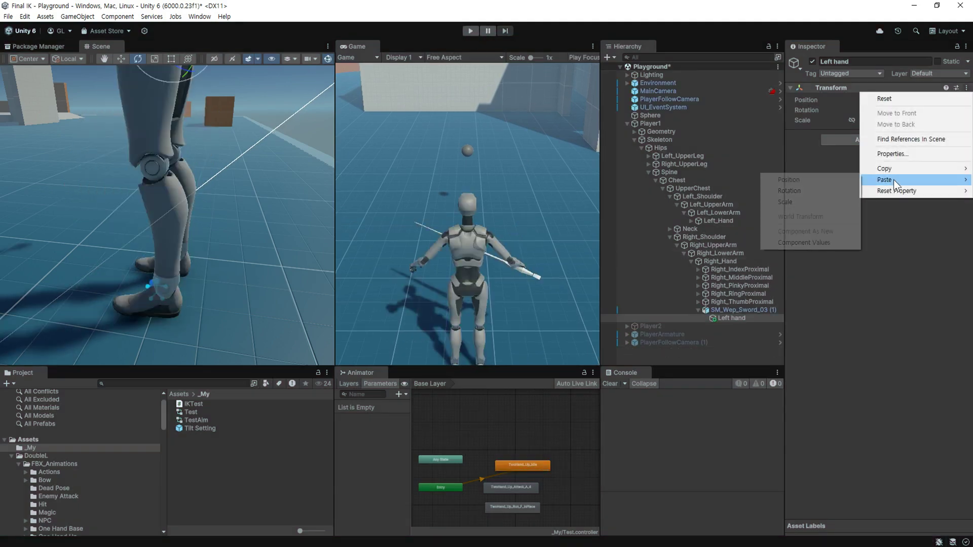
pyautogui.moveTo(893, 180)
pyautogui.click(839, 245)
# Replay the game with Player1 selected to test the left-hand grip, then stop
pyautogui.keyDown('alt'); pyautogui.moveTo(173, 202); pyautogui.dragTo(187, 208); pyautogui.keyUp('alt')
pyautogui.hotkey('ctrl', 'p')
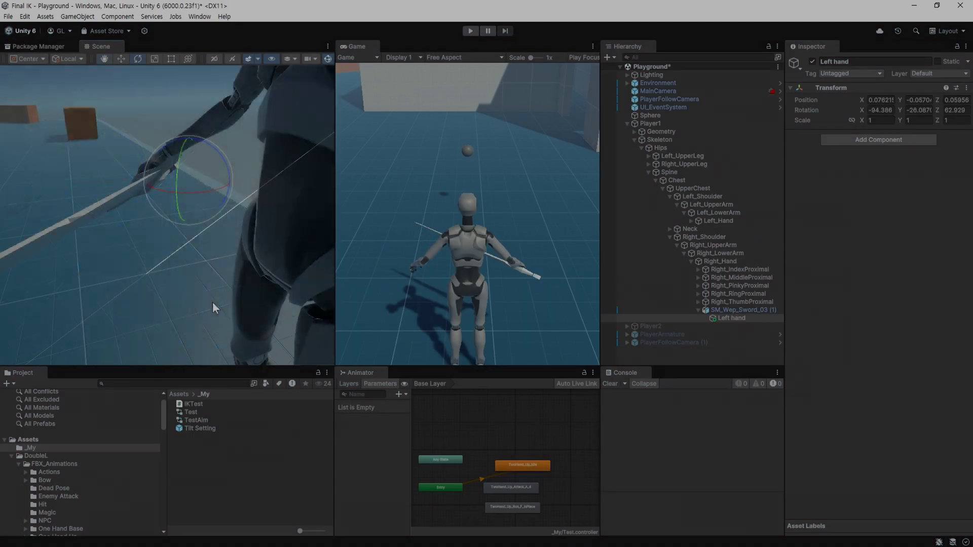
pyautogui.click(212, 303)
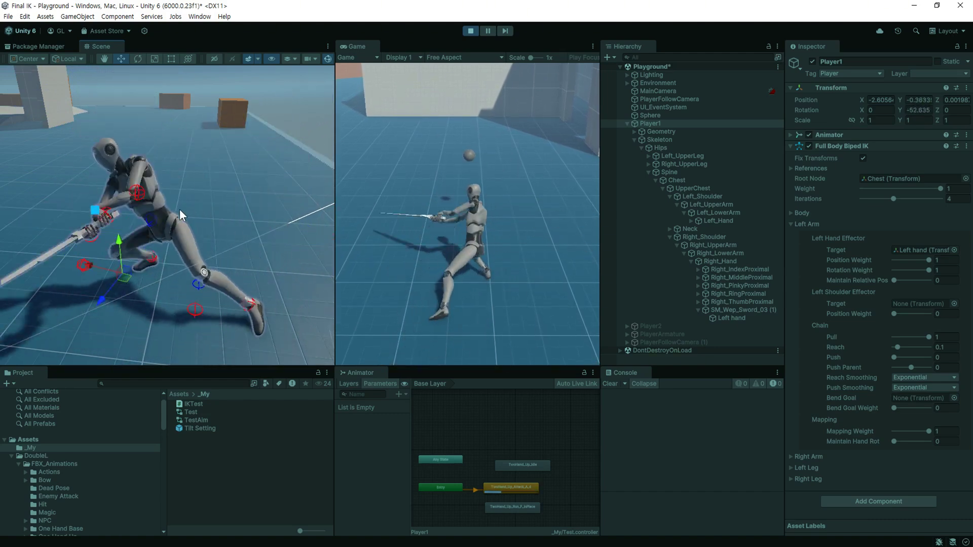
pyautogui.hotkey('ctrl', 'p')
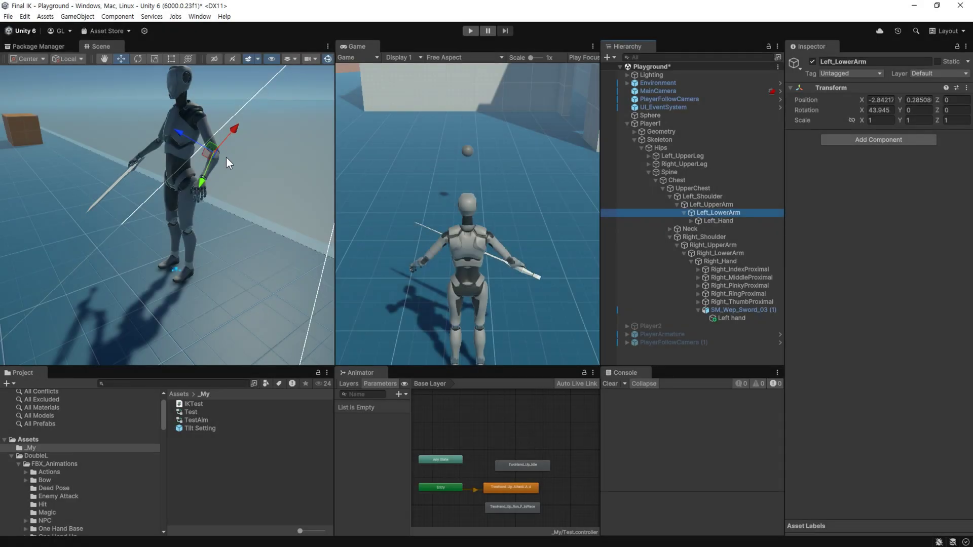
# Create an empty child GameObject under the Left_UpperArm bone
pyautogui.click(714, 204)
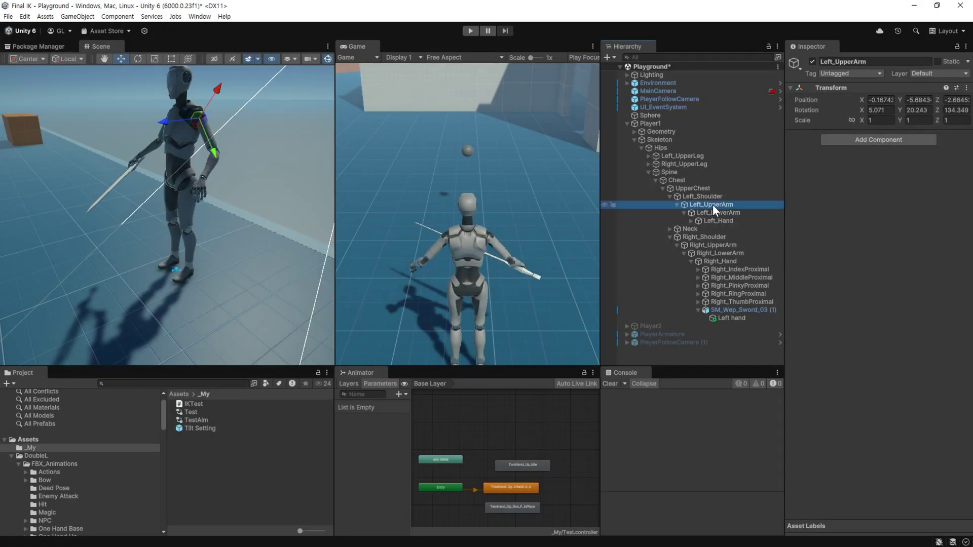
pyautogui.rightClick(722, 204)
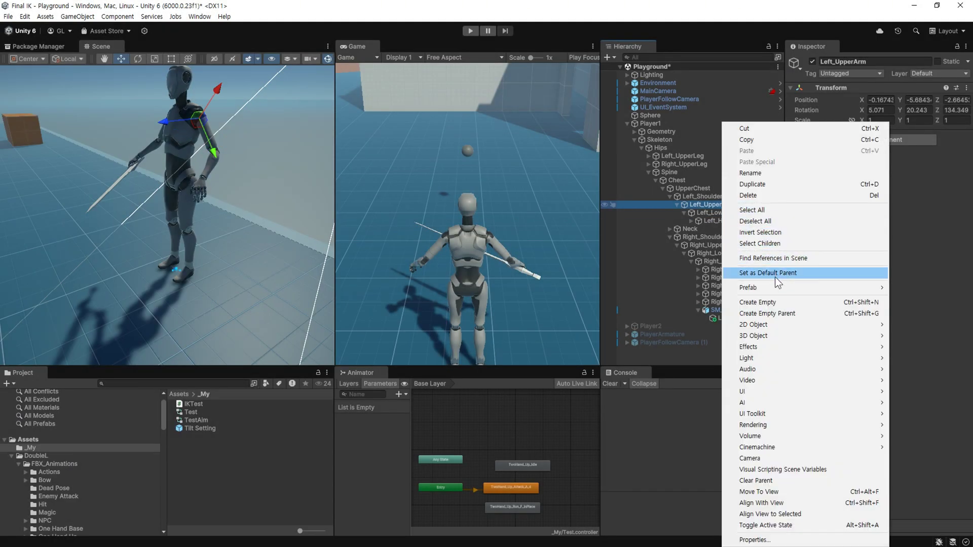
pyautogui.click(781, 299)
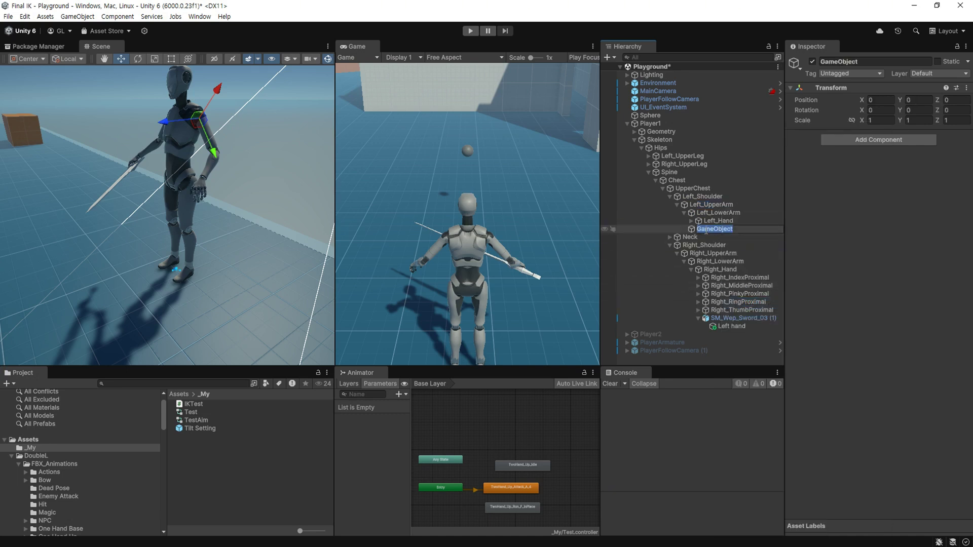
# Set Player1's left-arm Bend Goal Weight to 1 and raise the bend goal to Y 0.5
pyautogui.click(679, 123)
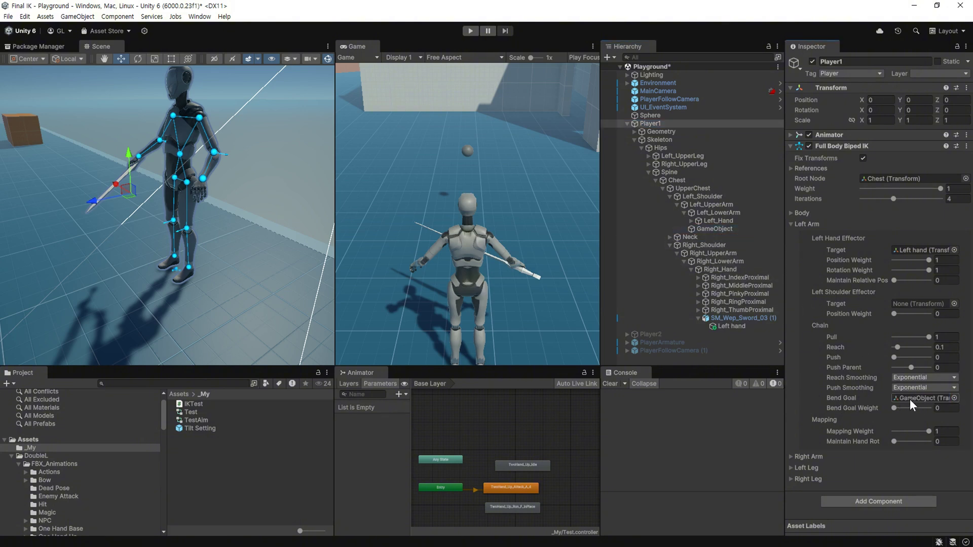
pyautogui.click(894, 409)
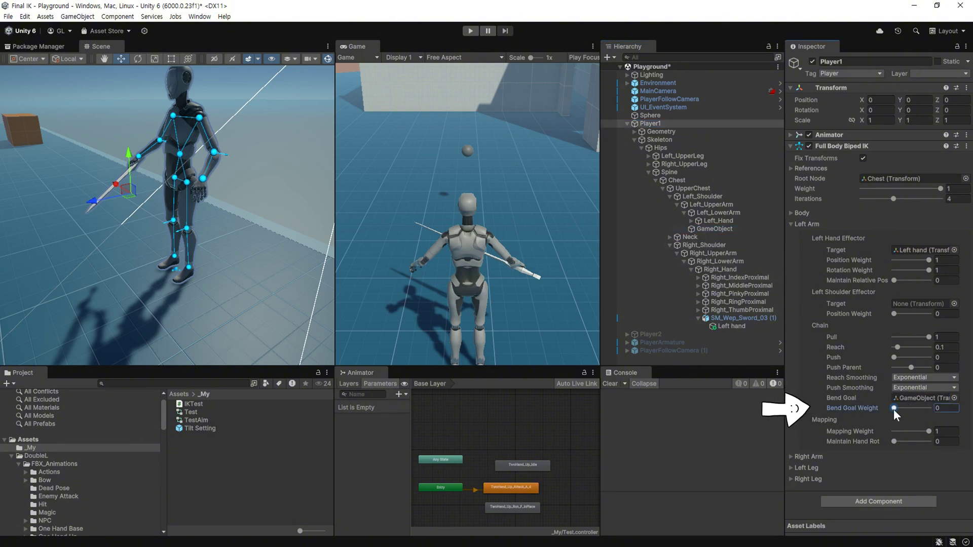
pyautogui.moveTo(893, 409); pyautogui.dragTo(944, 413)
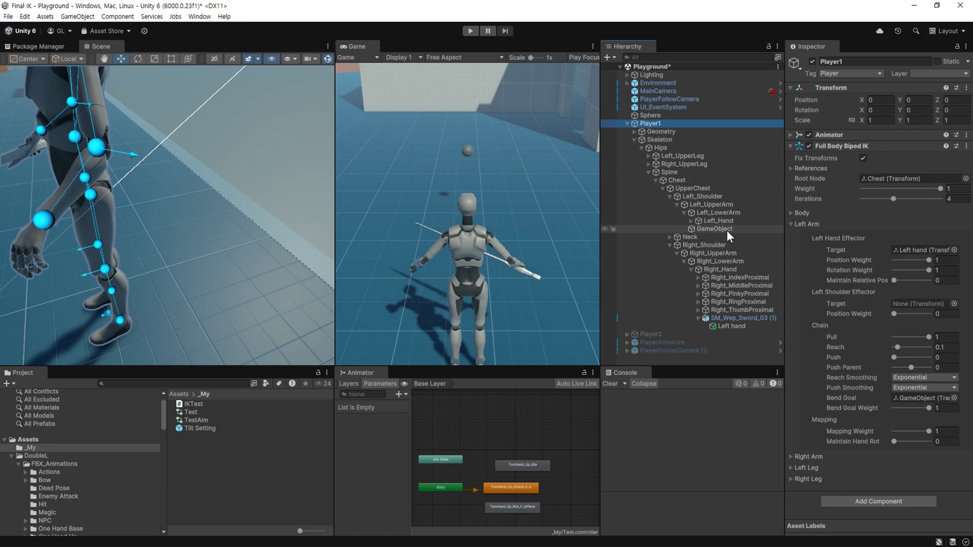
pyautogui.click(714, 229)
pyautogui.moveTo(901, 99); pyautogui.dragTo(914, 101)
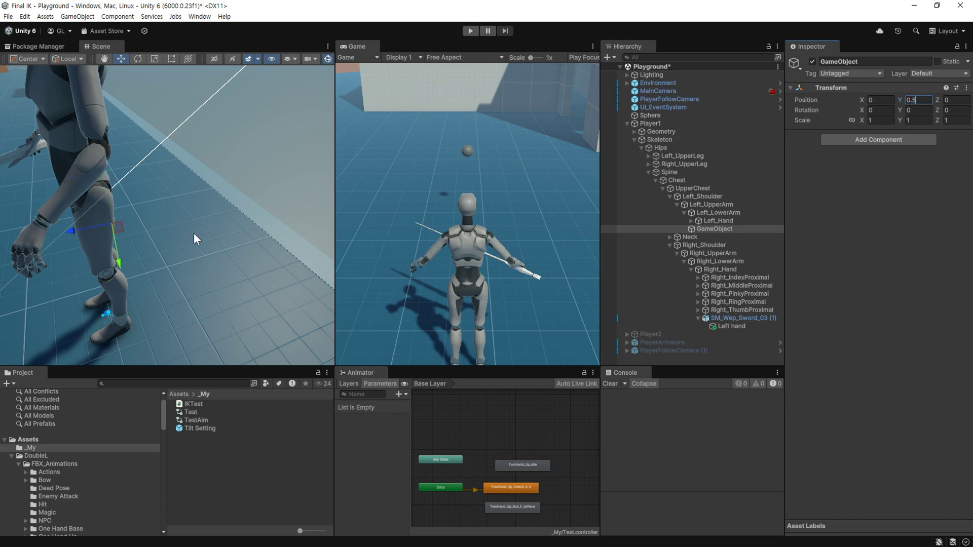
pyautogui.click(654, 123)
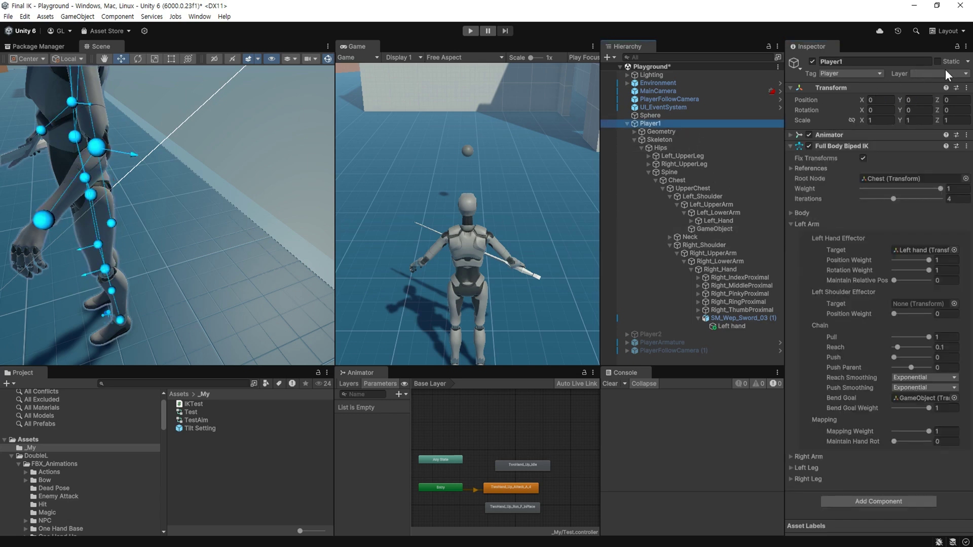
# Frame the bend goal object at Z -0.5, then run the scene with Player1 selected
pyautogui.moveTo(220, 221); pyautogui.dragTo(152, 250, button='right')
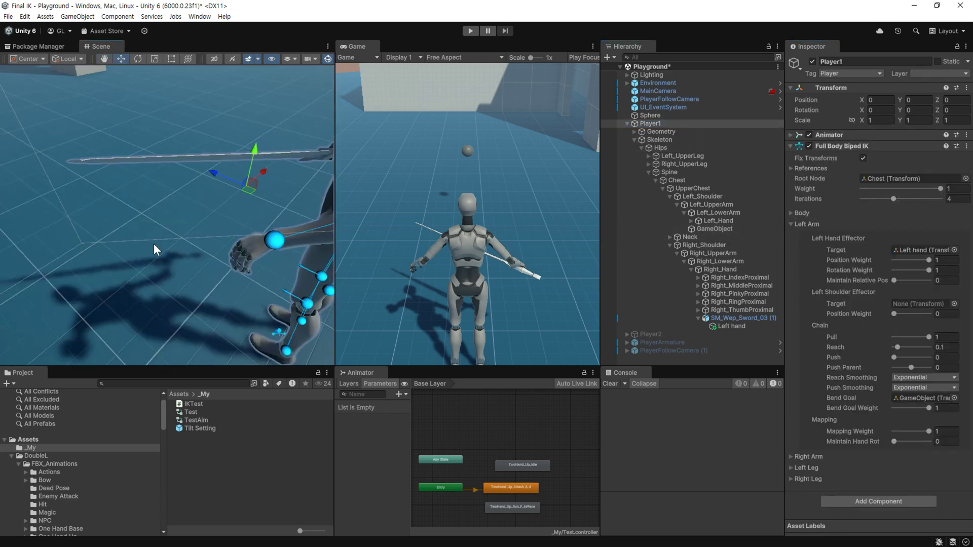
pyautogui.click(714, 229)
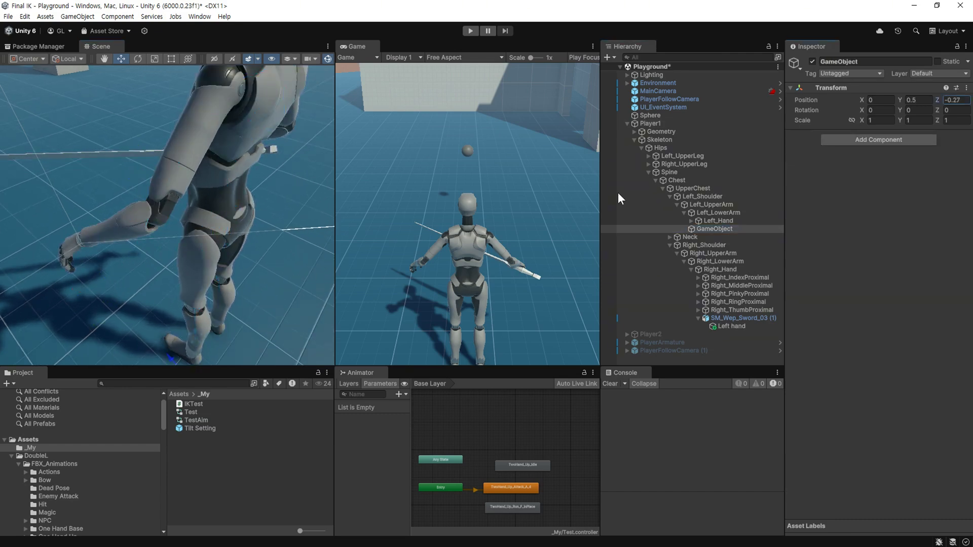
pyautogui.press('f')
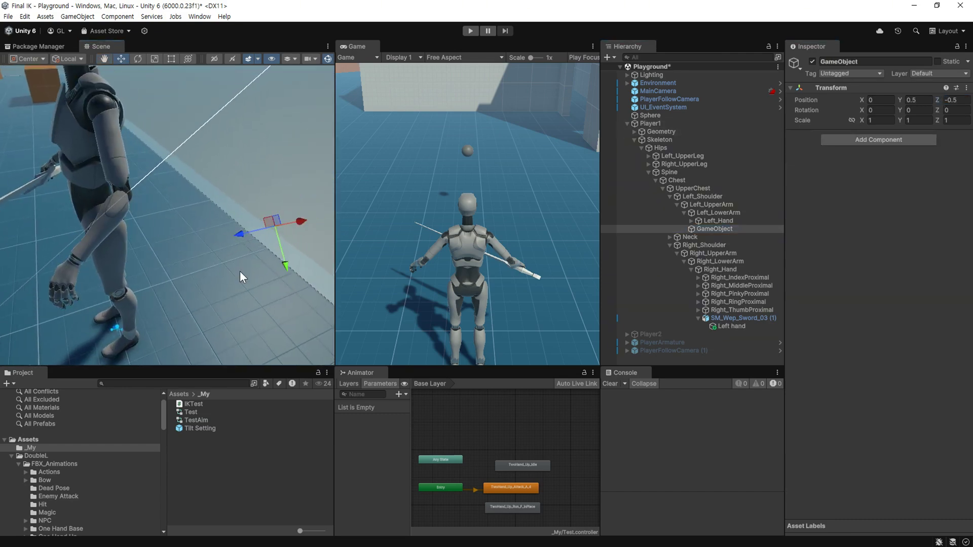
pyautogui.click(650, 124)
pyautogui.moveTo(153, 262)
pyautogui.mouseDown(button='right')
pyautogui.moveTo(151, 294)
pyautogui.moveTo(217, 191)
pyautogui.mouseUp(button='right')
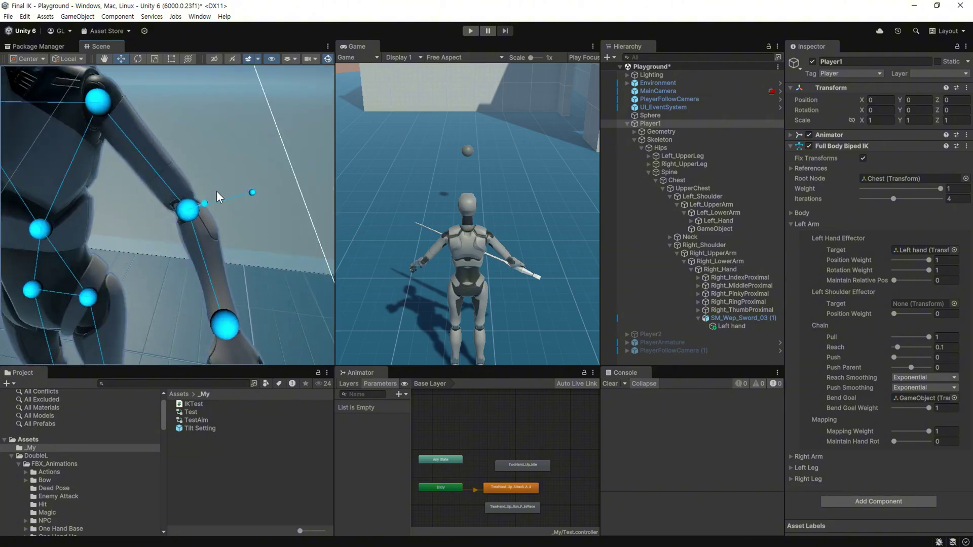
pyautogui.hotkey('ctrl', 'p')
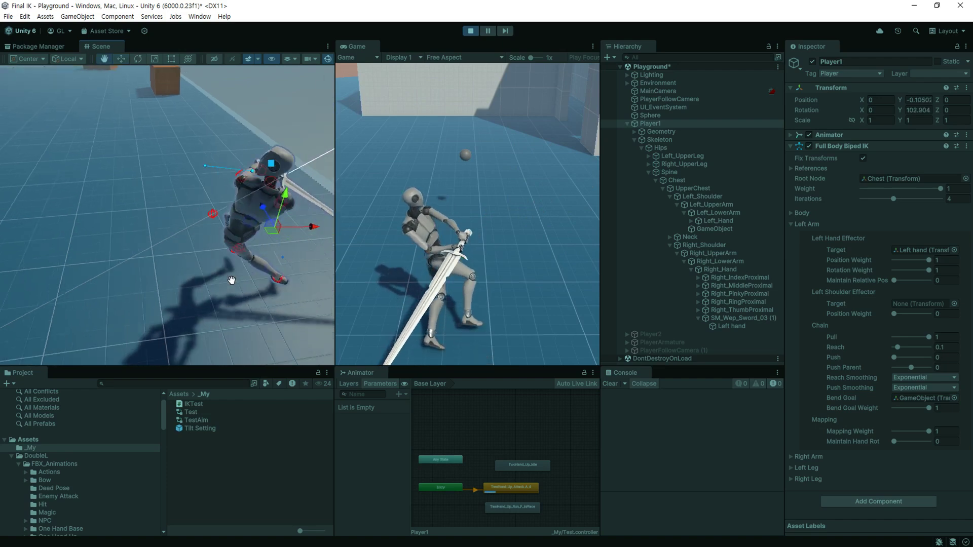
# Make TwoHand_Up_Idle the layer's default starting state
pyautogui.rightClick(451, 484)
pyautogui.click(475, 501)
pyautogui.click(514, 464)
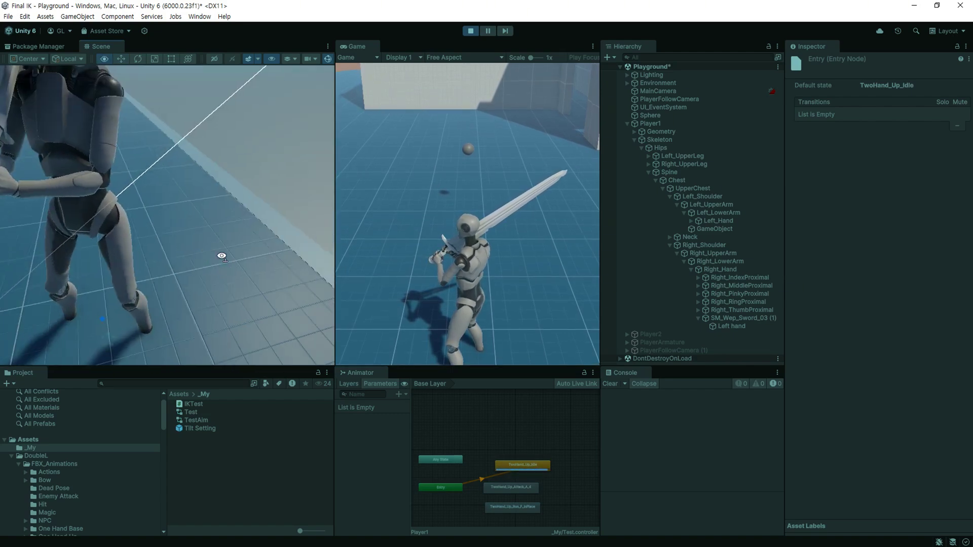
# Exit Play mode, attach the IKTest script to Player1, and open it in Visual Studio
pyautogui.moveTo(156, 236)
pyautogui.mouseDown(button='right')
pyautogui.moveTo(265, 261)
pyautogui.moveTo(247, 257)
pyautogui.mouseUp(button='right')
pyautogui.hotkey('ctrl', 'p')
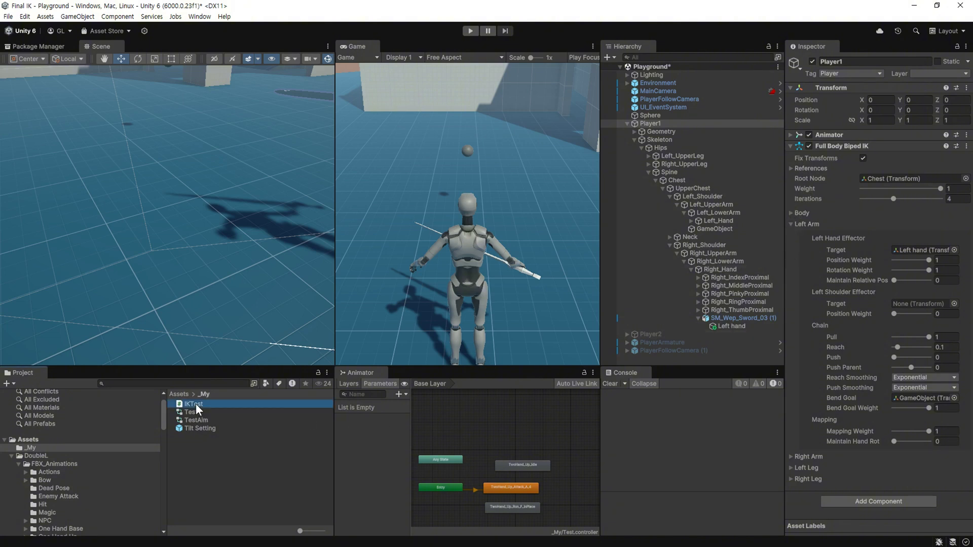
pyautogui.moveTo(807, 504); pyautogui.dragTo(807, 504)
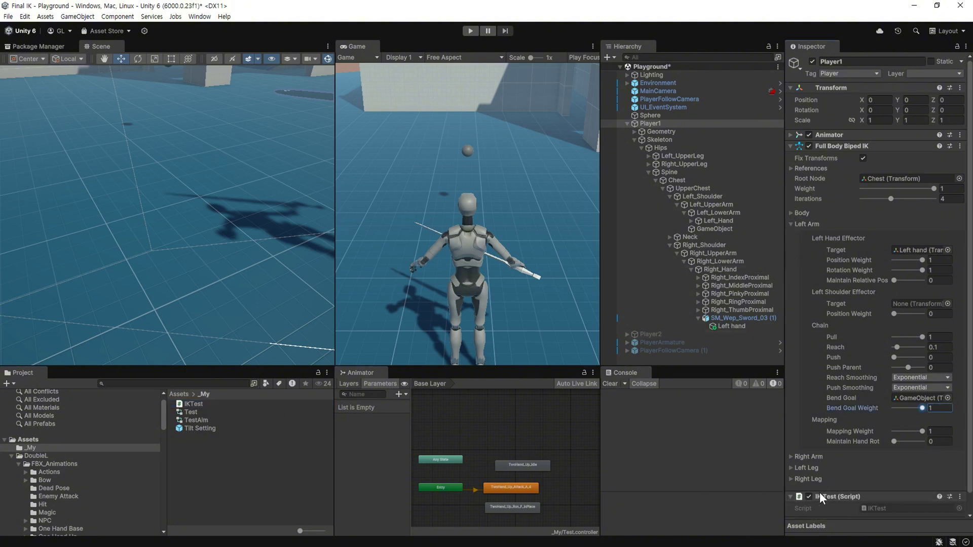
pyautogui.doubleClick(857, 505)
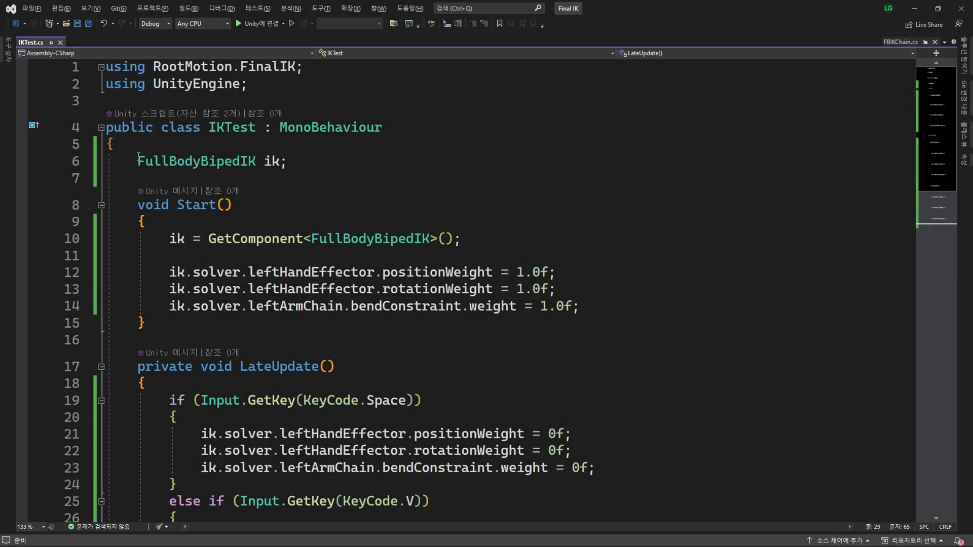
pyautogui.moveTo(141, 159); pyautogui.dragTo(296, 165)
pyautogui.click(313, 161)
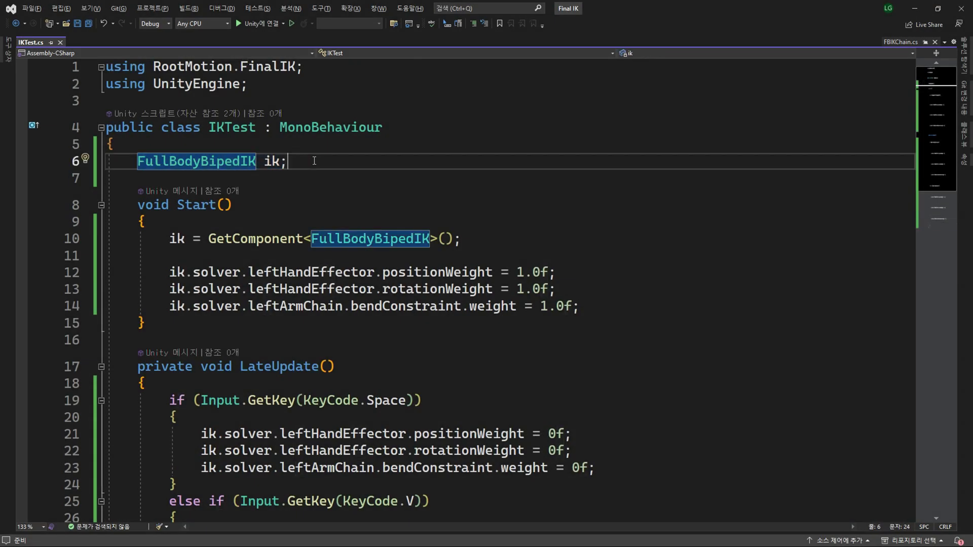
pyautogui.moveTo(262, 167)
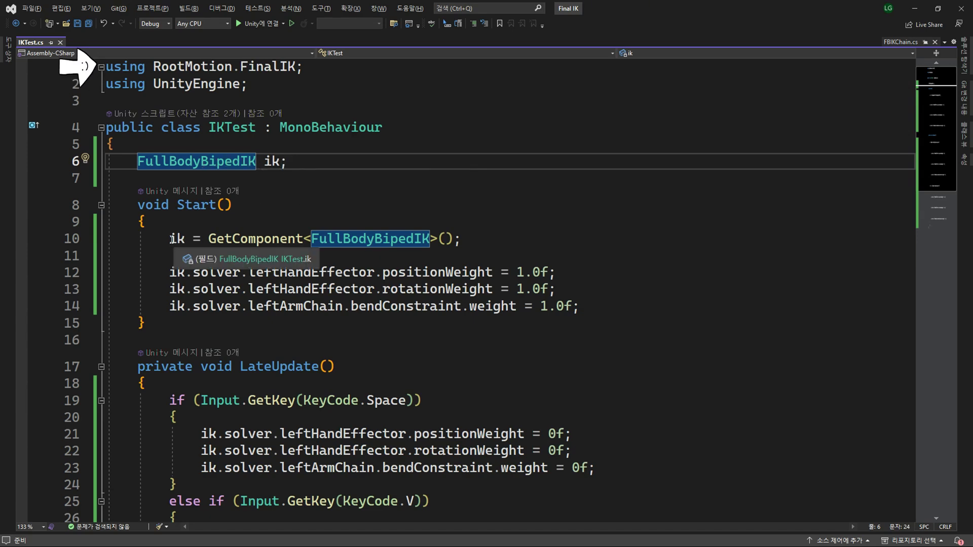
pyautogui.moveTo(171, 239); pyautogui.dragTo(414, 238)
pyautogui.click(461, 239)
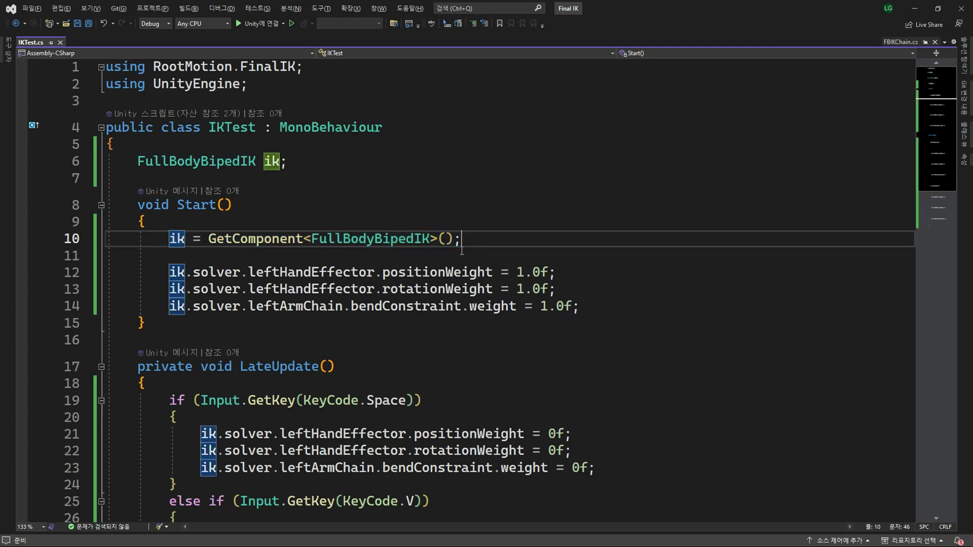
pyautogui.scroll(-1, 381, 277)
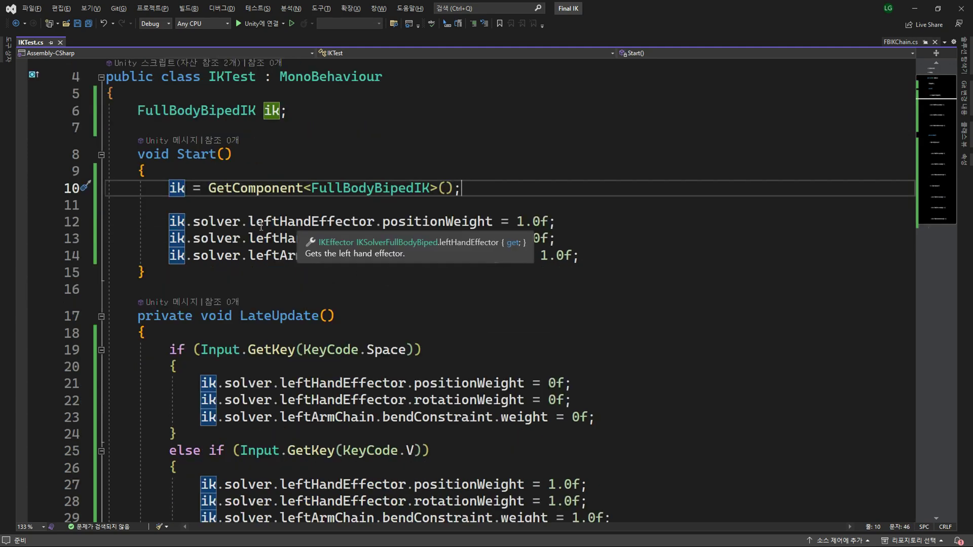
pyautogui.click(375, 221)
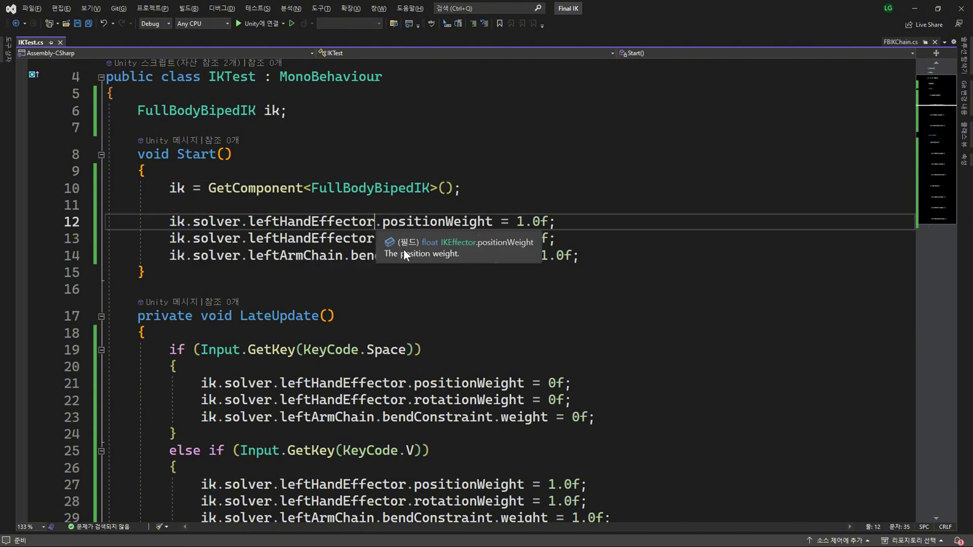
pyautogui.click(391, 222)
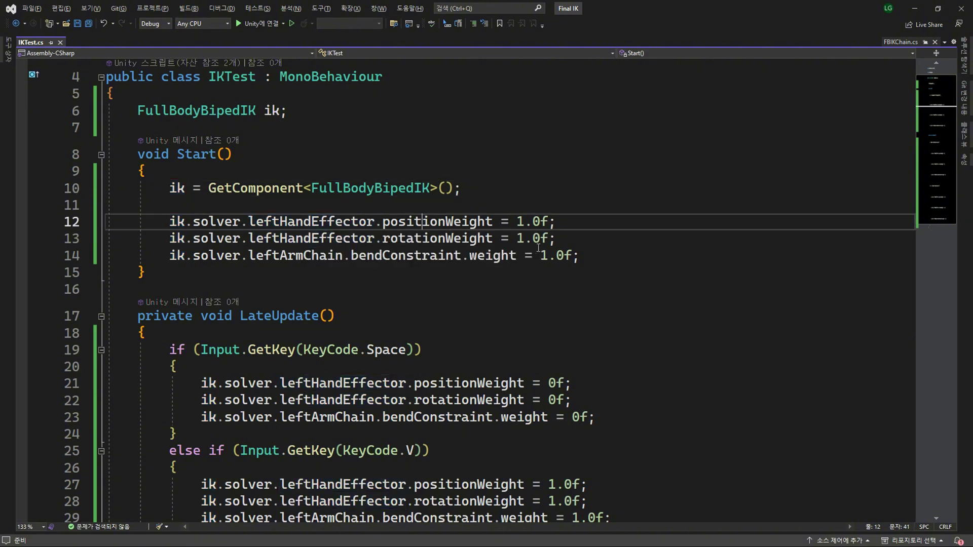
pyautogui.click(454, 238)
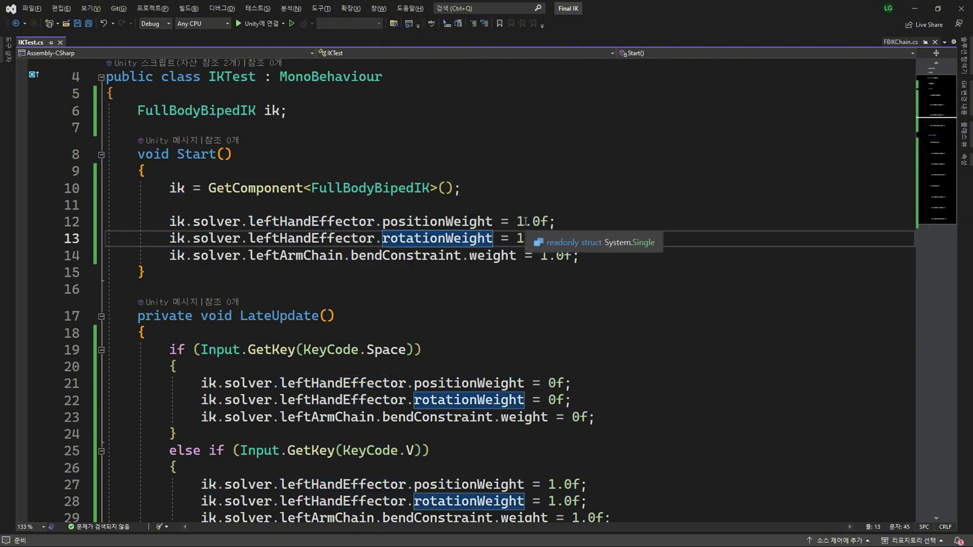
pyautogui.moveTo(516, 238); pyautogui.dragTo(584, 238)
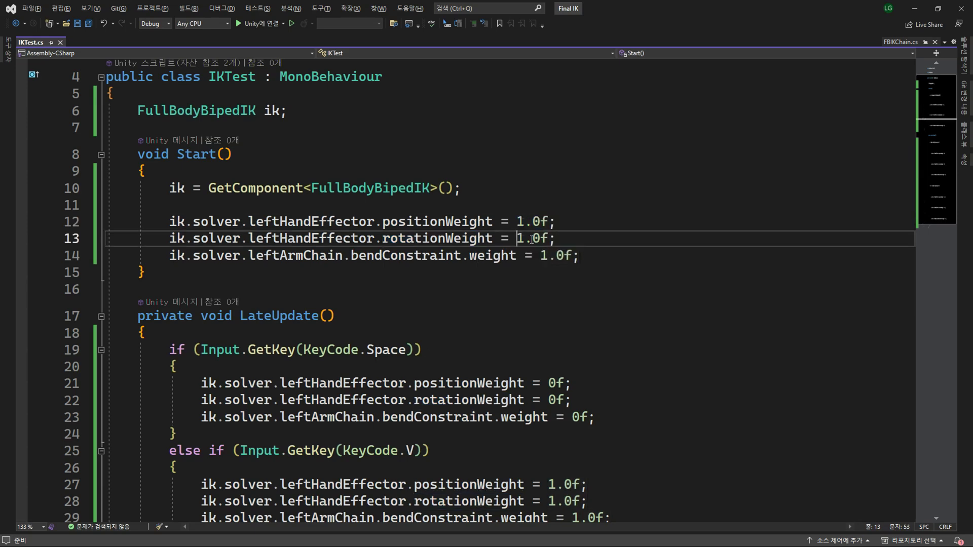
pyautogui.click(584, 238)
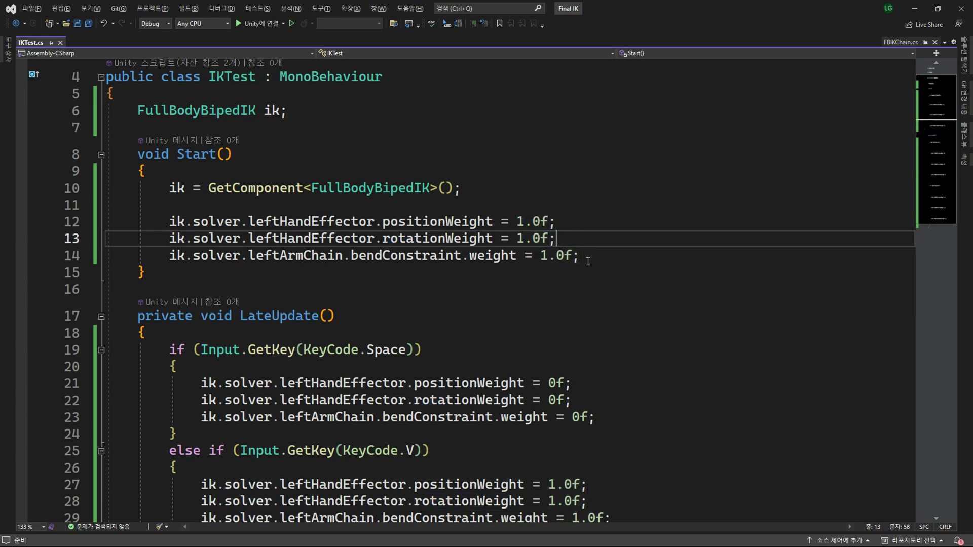
pyautogui.click(251, 256)
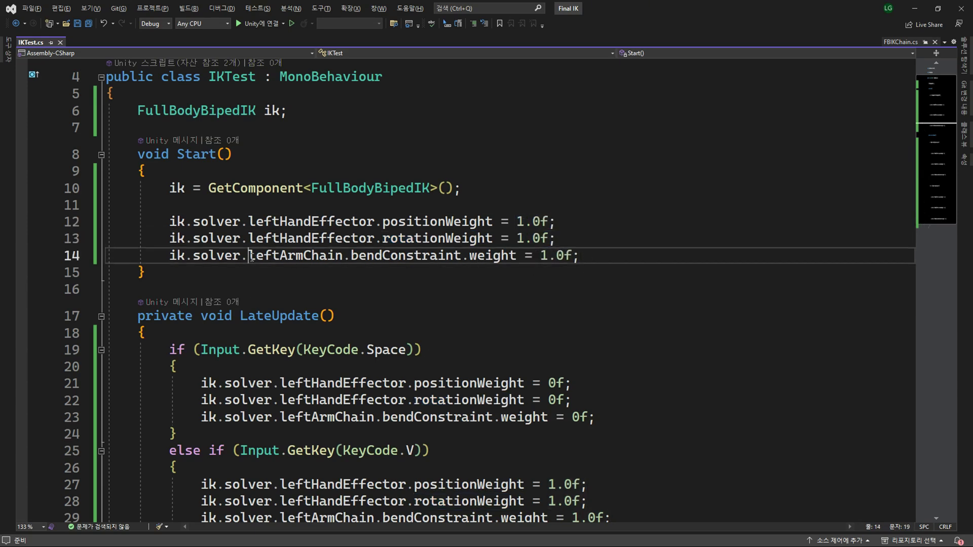
pyautogui.click(402, 269)
pyautogui.moveTo(354, 255); pyautogui.dragTo(422, 259)
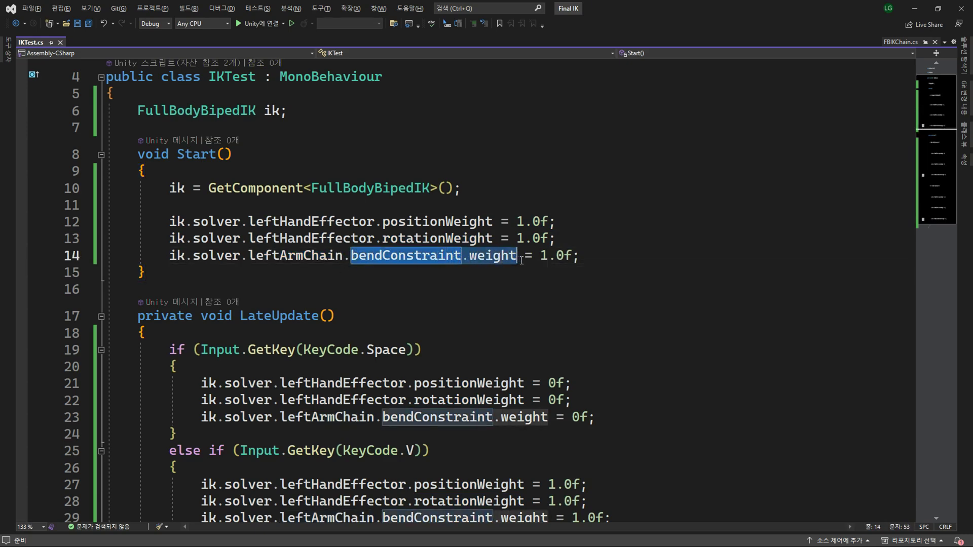
pyautogui.doubleClick(542, 256)
pyautogui.press('Right')
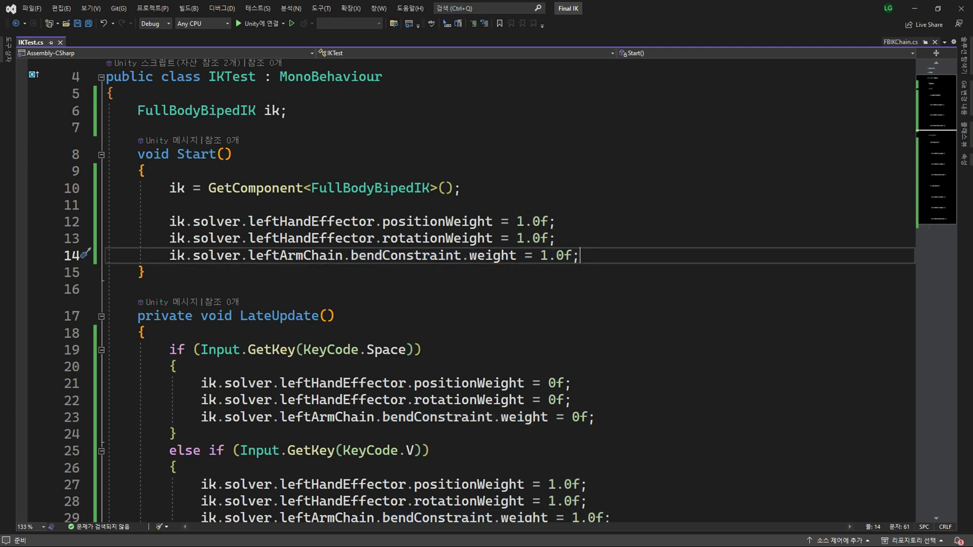
pyautogui.scroll(-3, 345, 351)
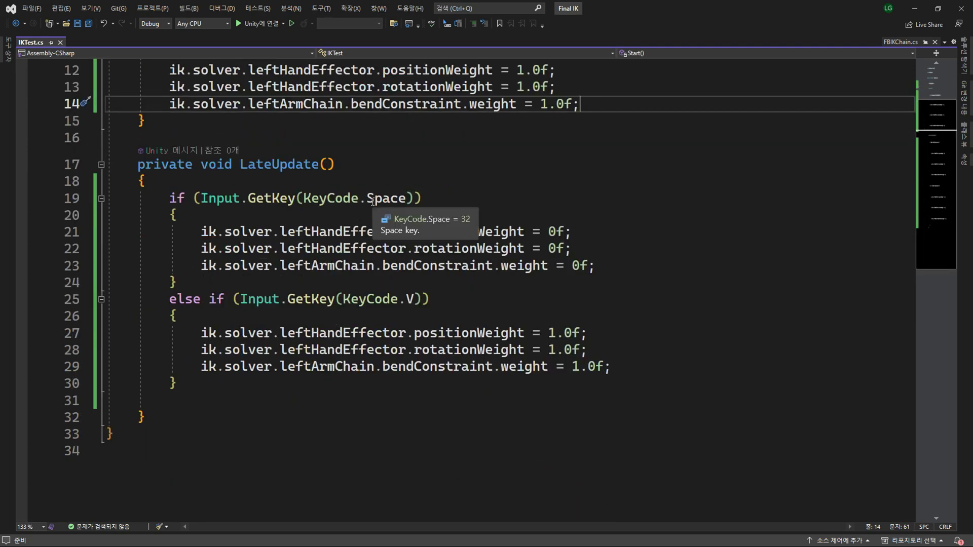
pyautogui.moveTo(367, 199); pyautogui.dragTo(399, 198)
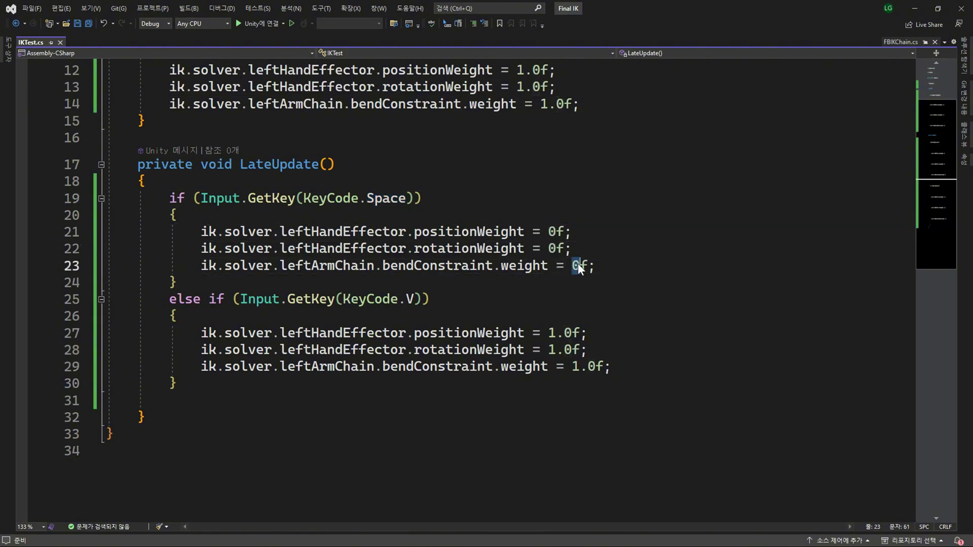
pyautogui.doubleClick(410, 299)
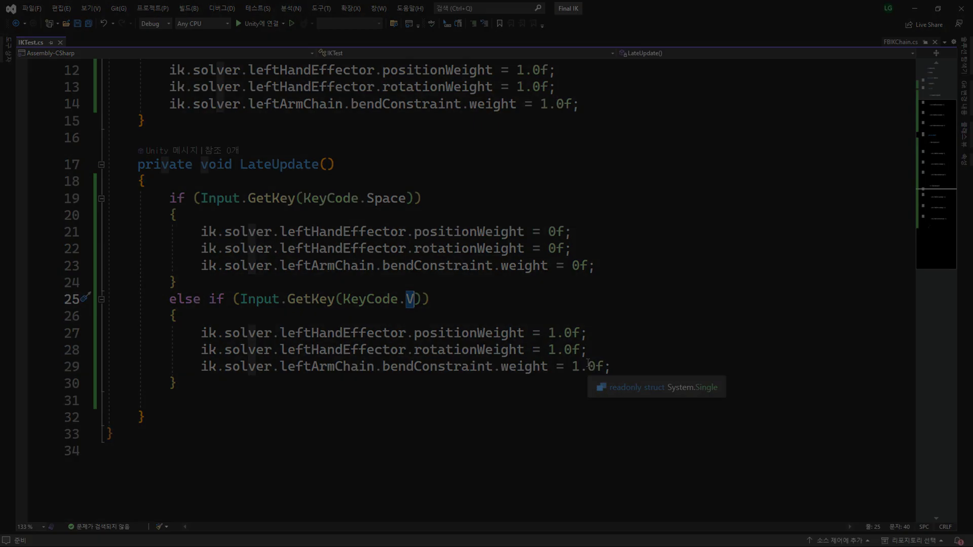
# Zero the left-hand IK weights, restore them to 1 with V, then swing the sword
pyautogui.press('v')
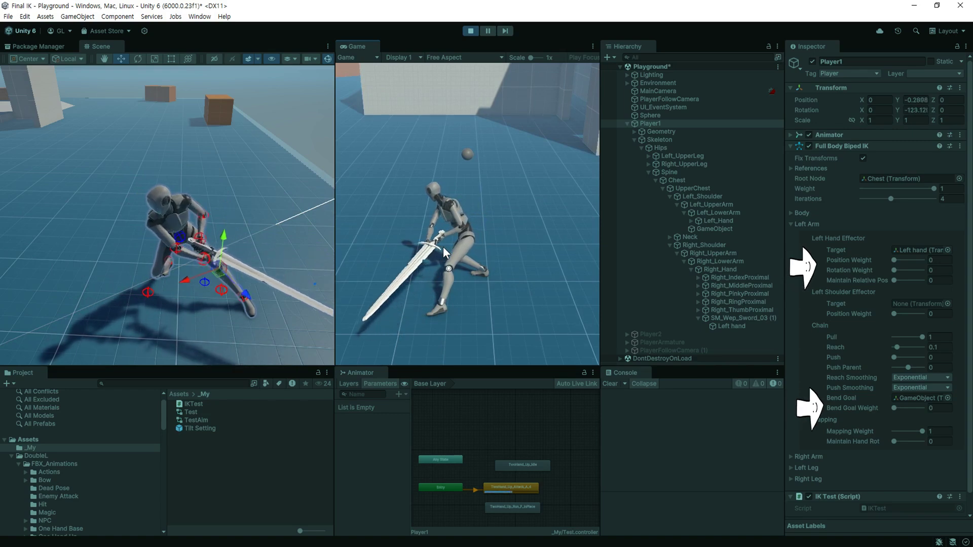
pyautogui.press('v')
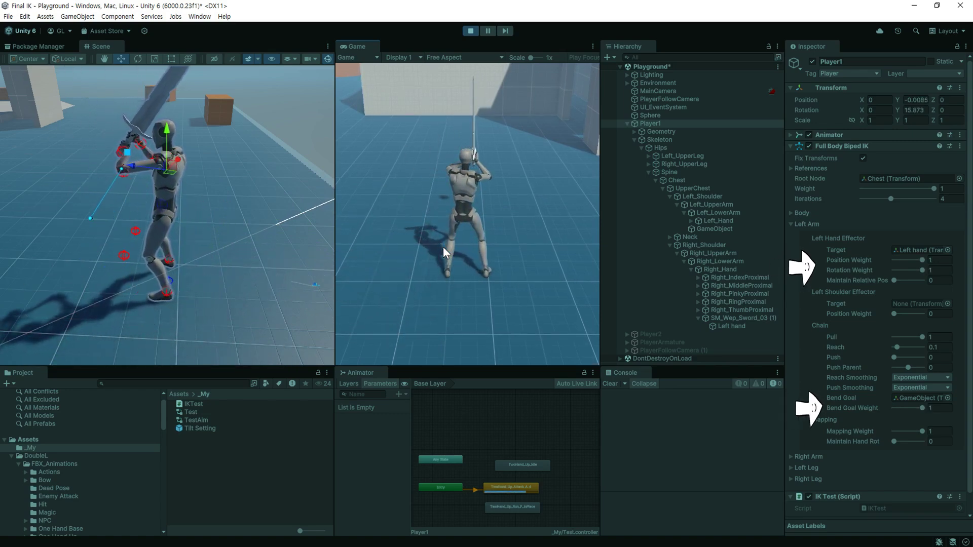
pyautogui.click(443, 247)
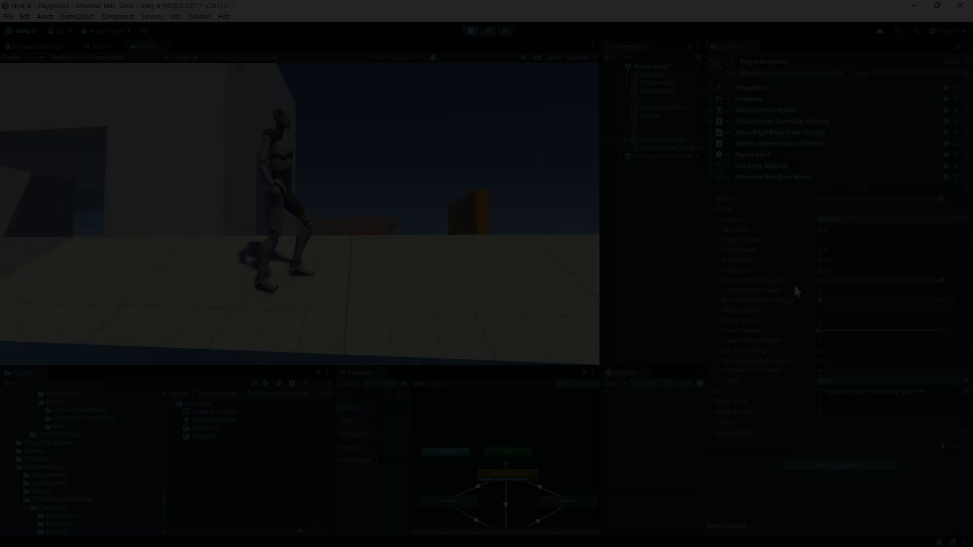
# Set Max Foot Rotation Angle to 0 and add a Grounder Full Body Biped via the 'groun' search
pyautogui.click(819, 300)
pyautogui.moveTo(819, 300); pyautogui.dragTo(798, 298)
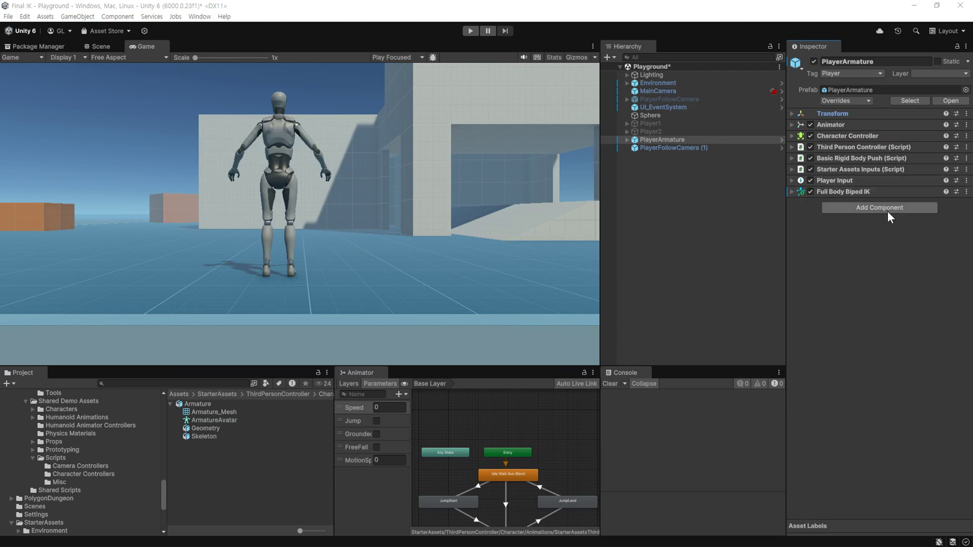
pyautogui.click(849, 207)
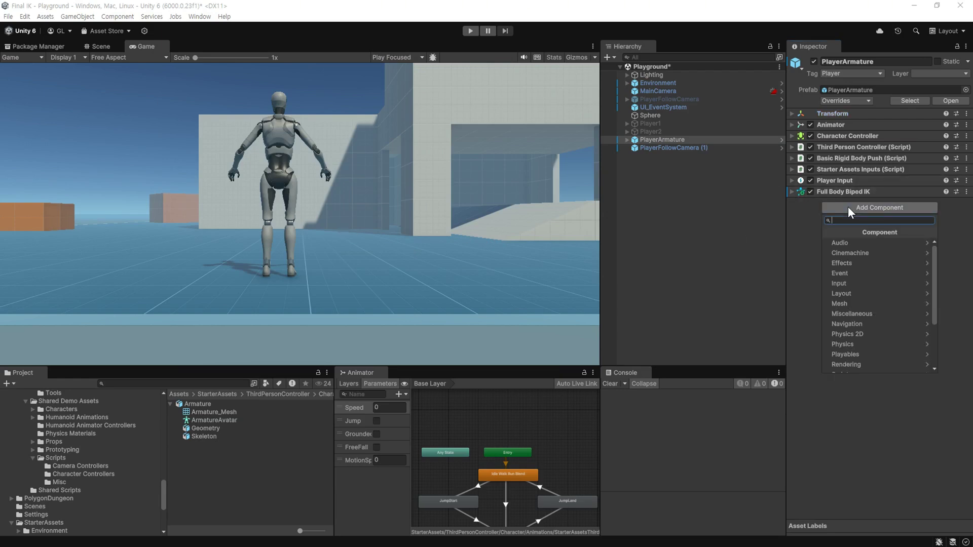
pyautogui.write('groun')
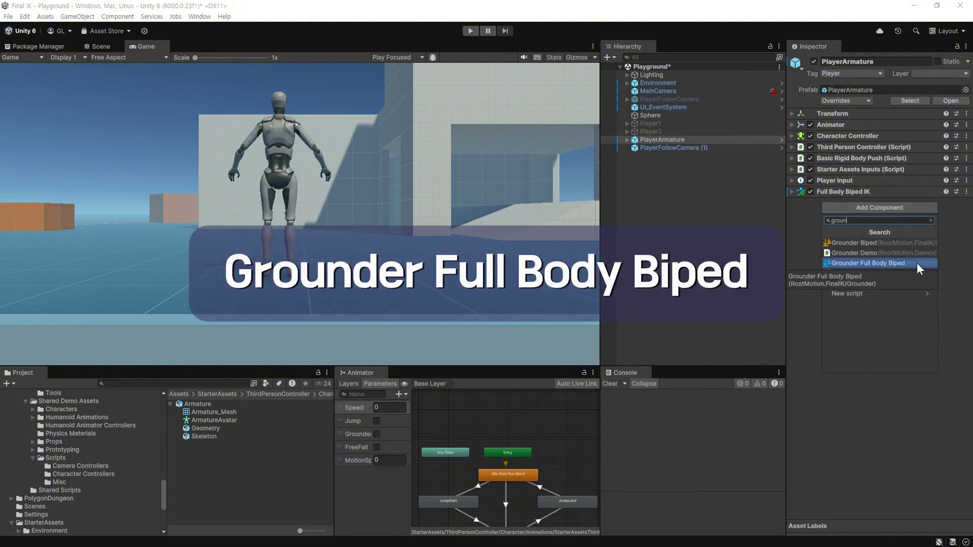
pyautogui.click(917, 263)
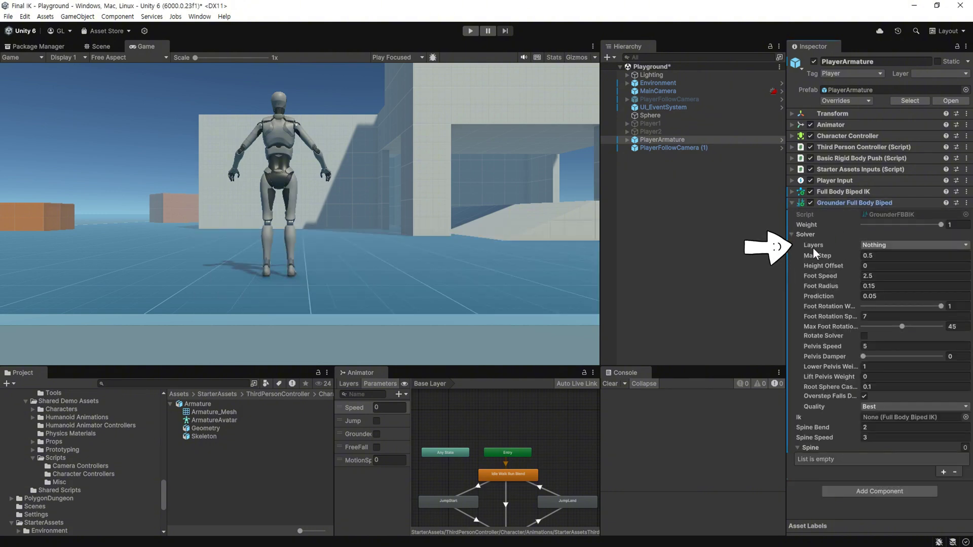
# Set the grounder's Layers to Default, link the Full Body Biped IK as its Ik, and play
pyautogui.click(897, 245)
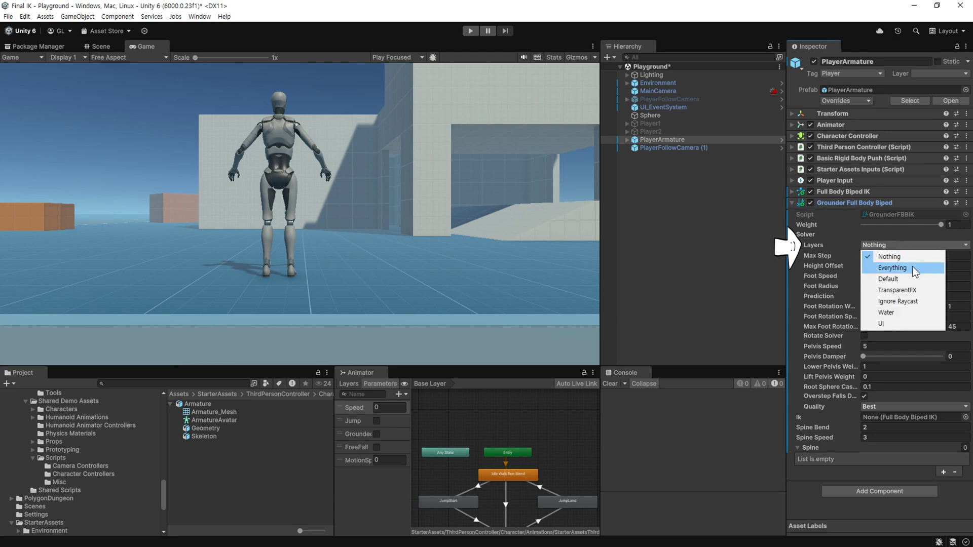
pyautogui.click(912, 266)
pyautogui.click(899, 245)
pyautogui.click(905, 277)
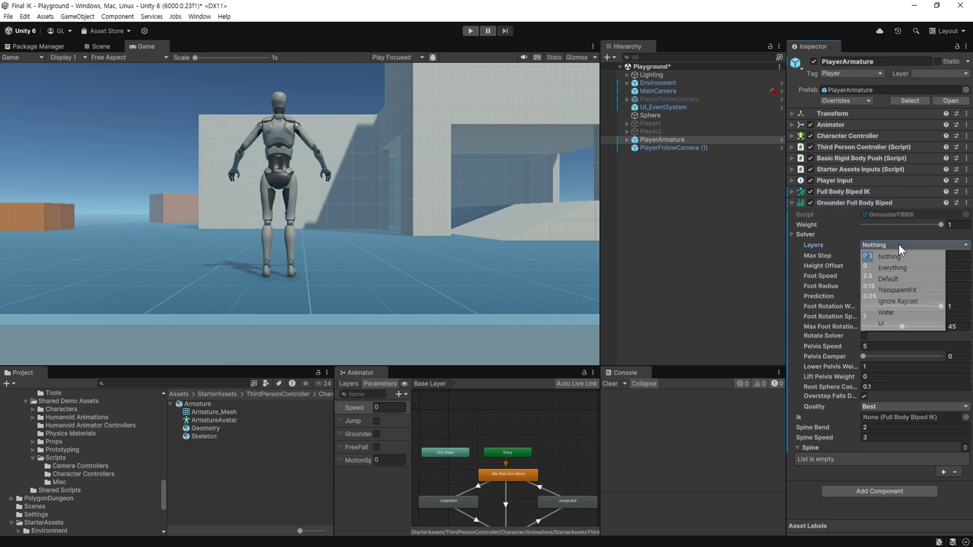
pyautogui.click(902, 278)
pyautogui.moveTo(894, 420)
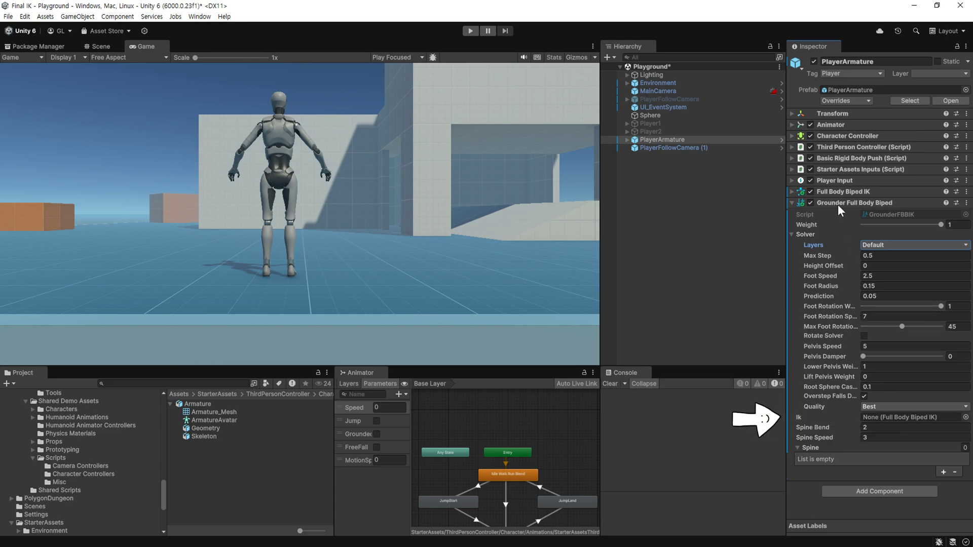
pyautogui.moveTo(836, 193); pyautogui.dragTo(896, 421)
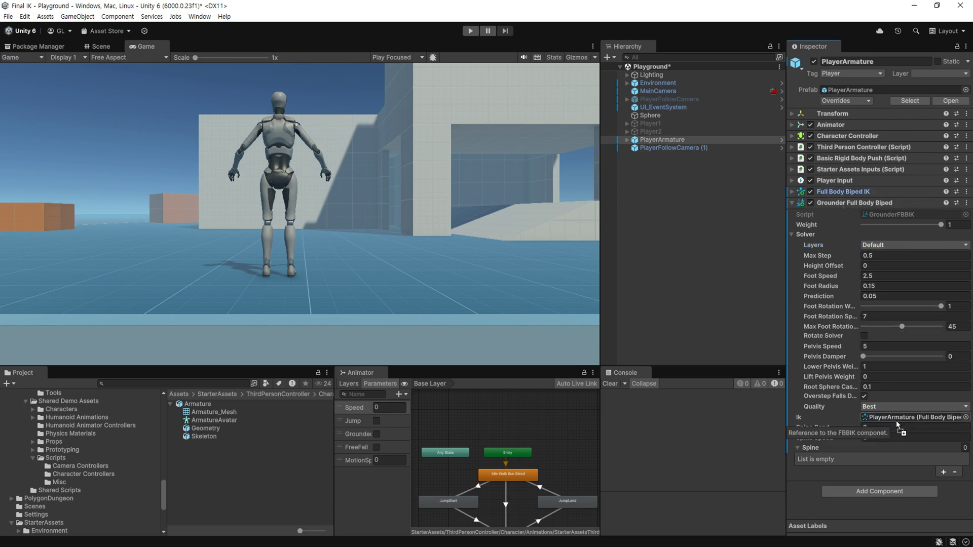
pyautogui.hotkey('ctrl', 'p')
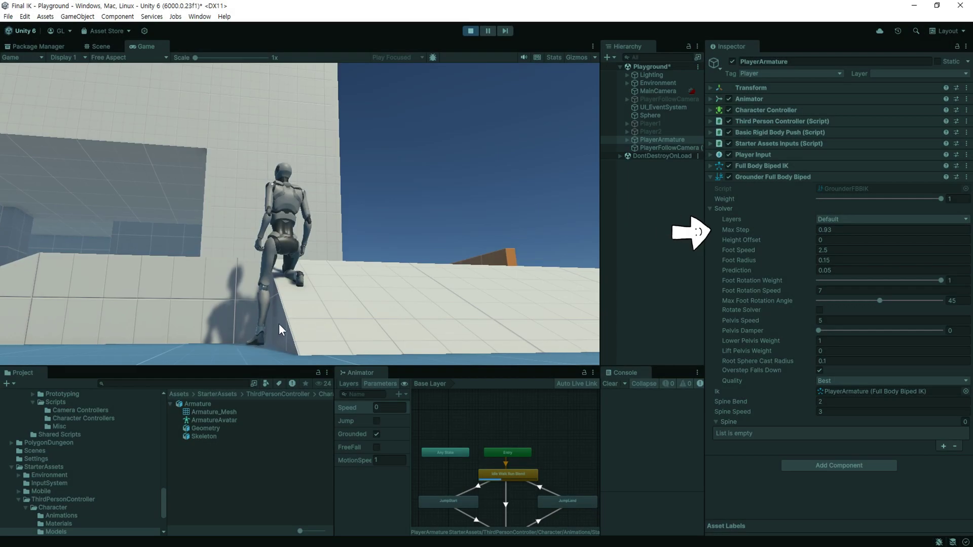
# Lower Max Step to 0.84 and move Max Foot Rotation Angle to 84.4, then 31.6
pyautogui.moveTo(744, 227); pyautogui.dragTo(745, 232)
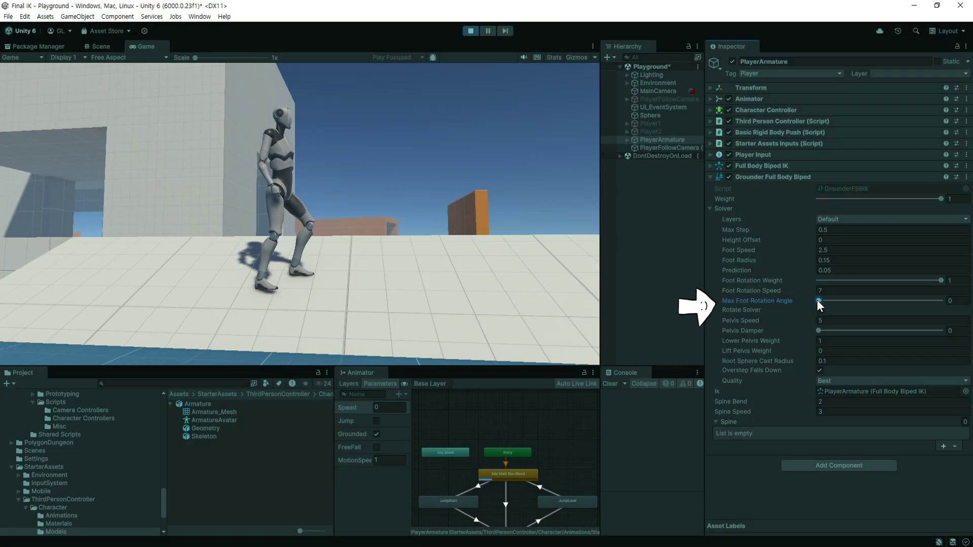
pyautogui.moveTo(817, 302)
pyautogui.mouseDown()
pyautogui.moveTo(940, 307)
pyautogui.moveTo(853, 305)
pyautogui.mouseUp()
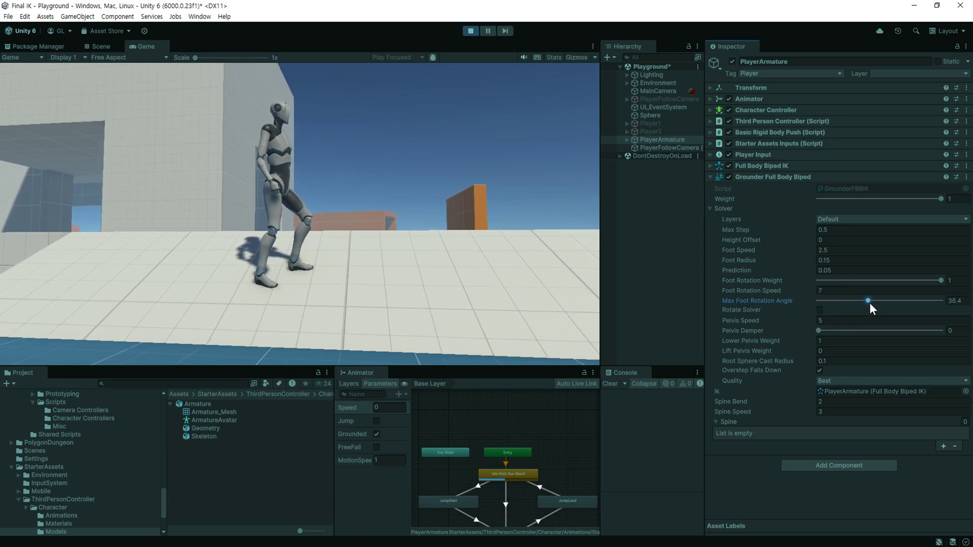
pyautogui.moveTo(869, 303); pyautogui.dragTo(865, 303)
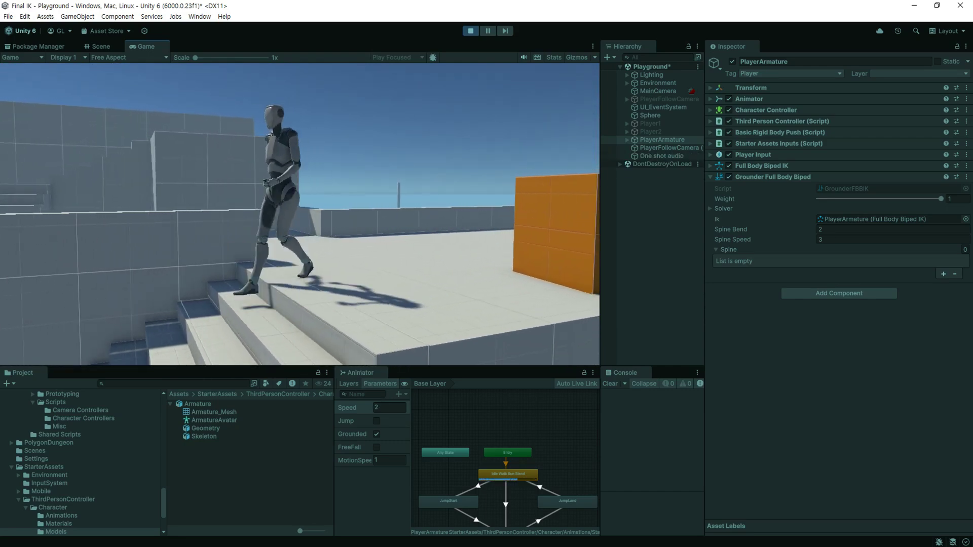
# Add a first Spine element with effector type Left Shoulder
pyautogui.press('Right')
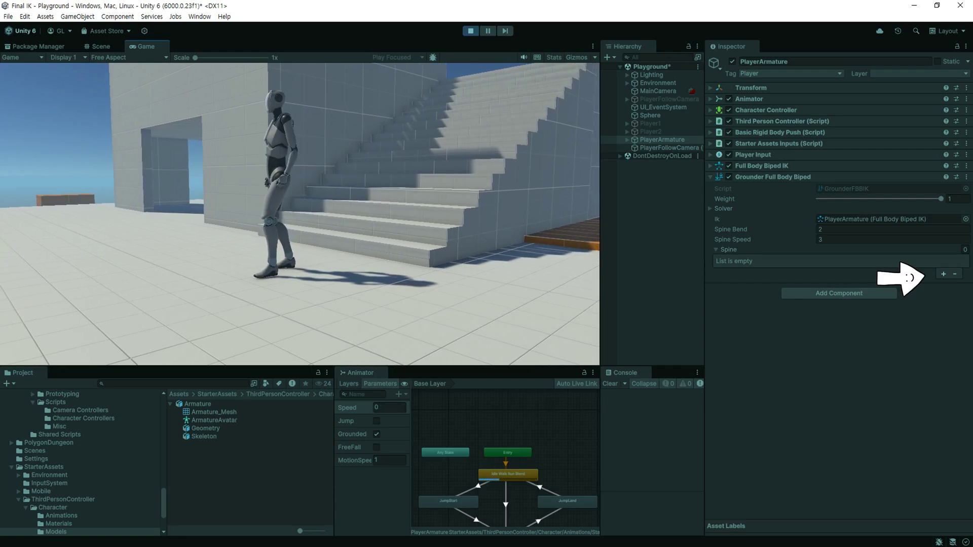
pyautogui.click(942, 274)
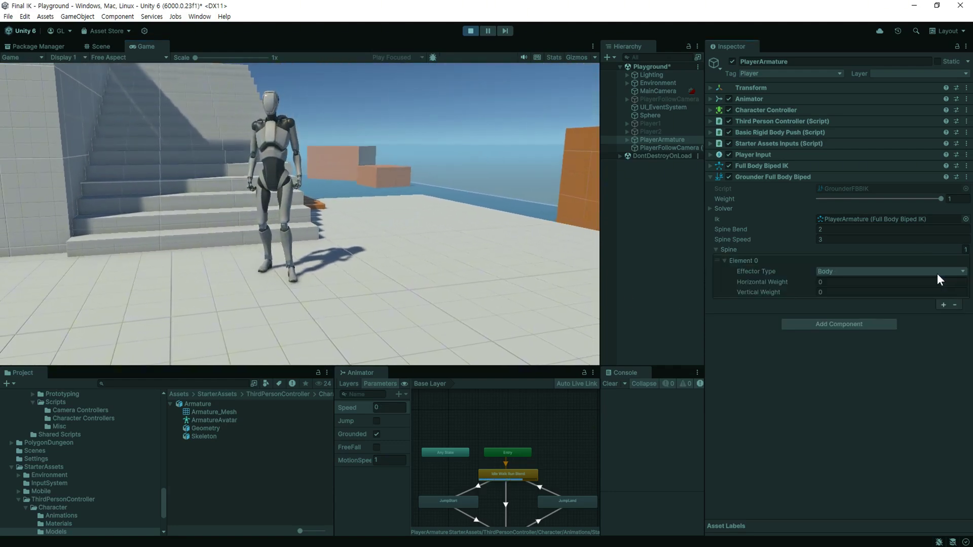
pyautogui.click(863, 272)
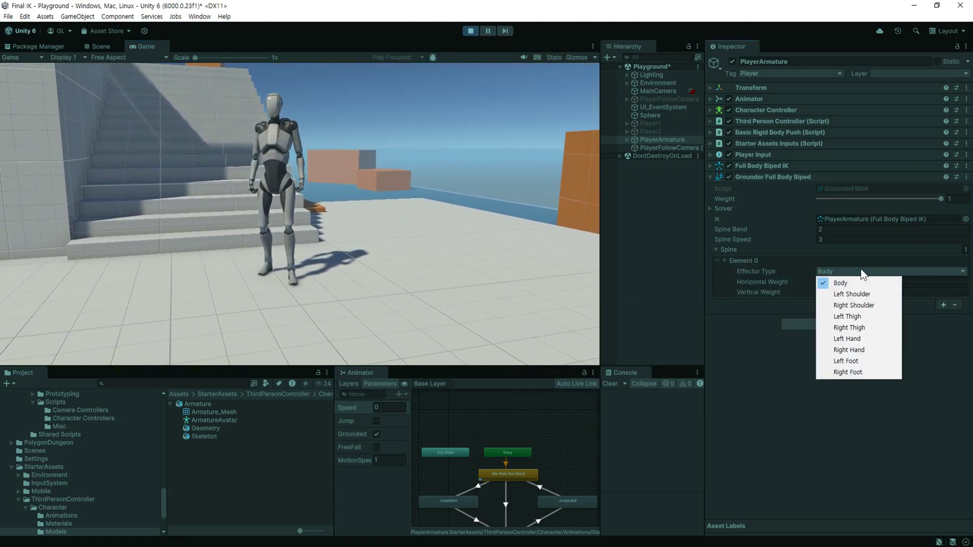
pyautogui.click(860, 298)
# Add a second Spine element set to Right Shoulder and enter its horizontal weight
pyautogui.click(943, 305)
pyautogui.click(861, 314)
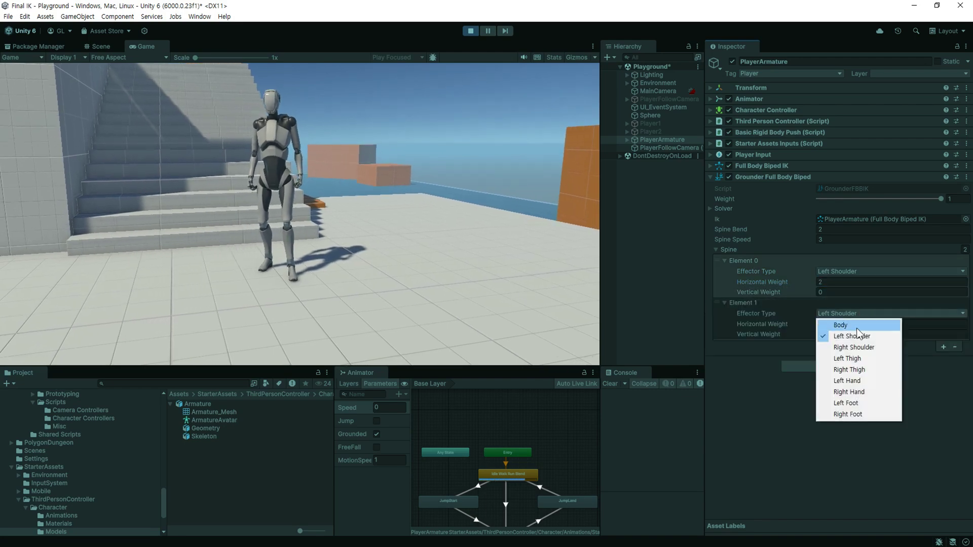
pyautogui.click(854, 347)
pyautogui.click(793, 339)
pyautogui.press('w')
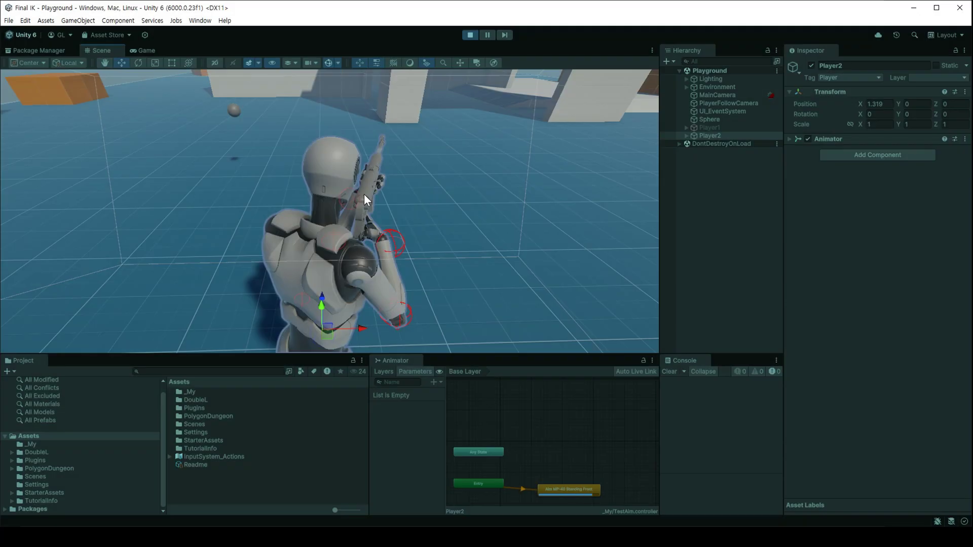
# Inspect the MP40 in the character's hand, then exit Play mode and view the character and boxes
pyautogui.click(364, 197)
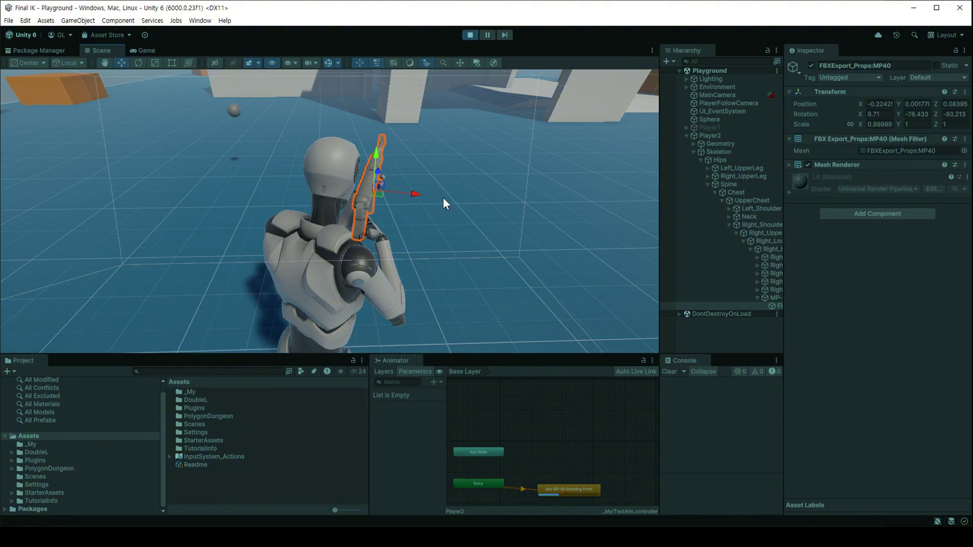
pyautogui.moveTo(360, 178)
pyautogui.keyDown('alt'); pyautogui.mouseDown()
pyautogui.moveTo(498, 208)
pyautogui.moveTo(322, 179)
pyautogui.mouseUp(); pyautogui.keyUp('alt')
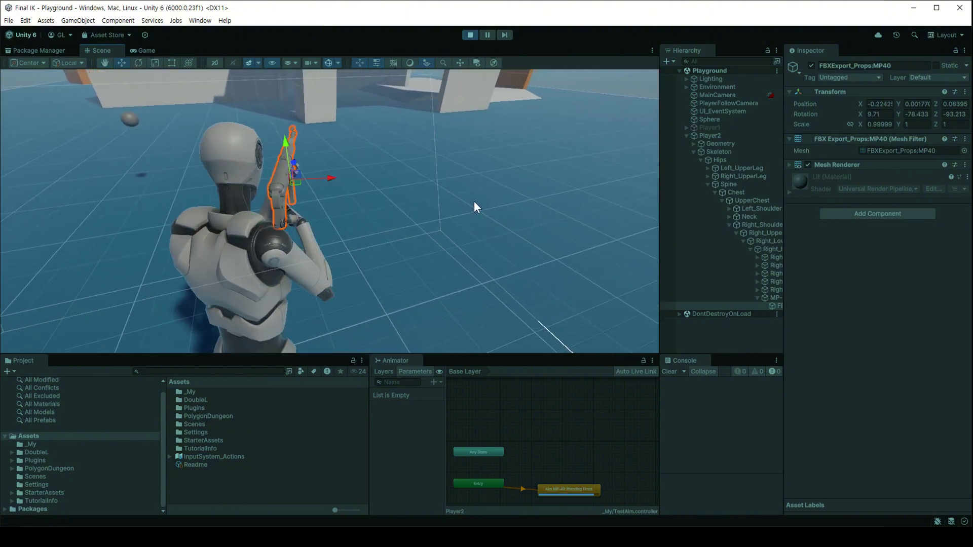
pyautogui.moveTo(404, 167)
pyautogui.keyDown('alt'); pyautogui.mouseDown()
pyautogui.moveTo(468, 208)
pyautogui.moveTo(494, 206)
pyautogui.moveTo(304, 177)
pyautogui.mouseUp(); pyautogui.keyUp('alt')
pyautogui.scroll(3, 324, 184)
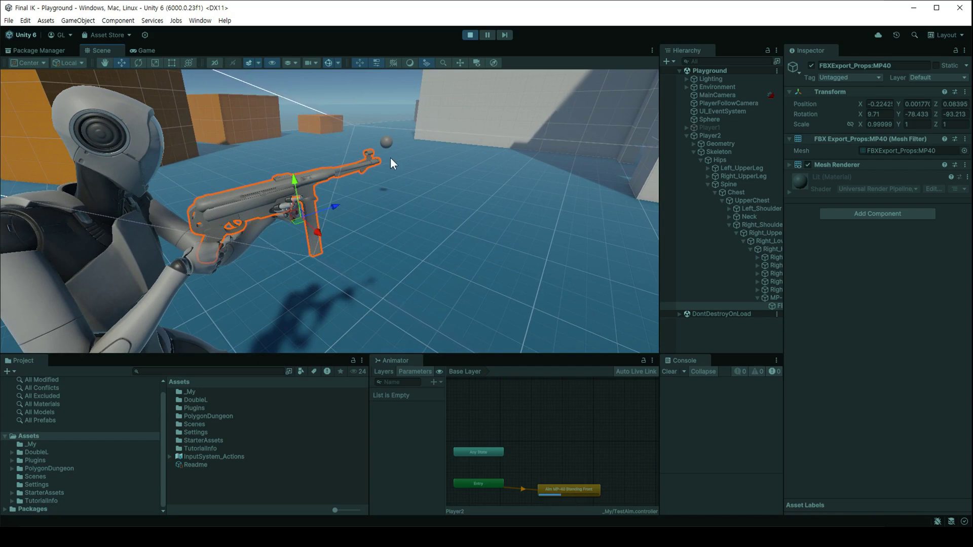
pyautogui.click(470, 35)
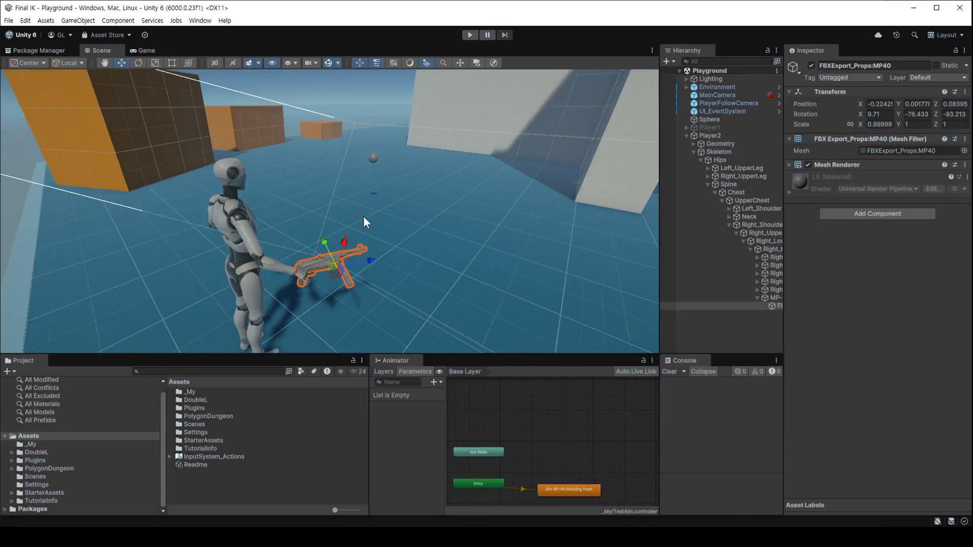
pyautogui.keyDown('alt'); pyautogui.moveTo(364, 216); pyautogui.dragTo(430, 212); pyautogui.keyUp('alt')
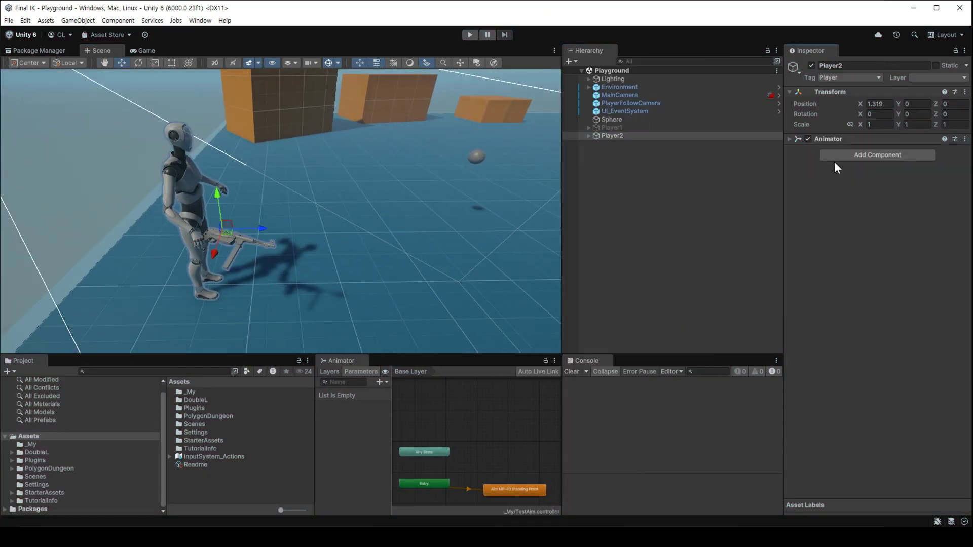
# Add an Aim IK component to Player2 and briefly test it in Play mode
pyautogui.click(857, 155)
pyautogui.write('aim')
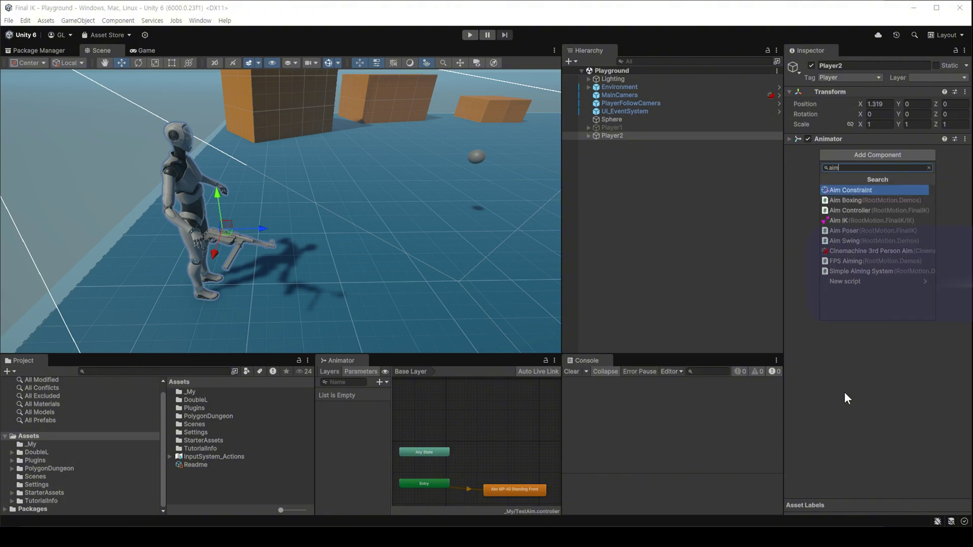
pyautogui.click(868, 220)
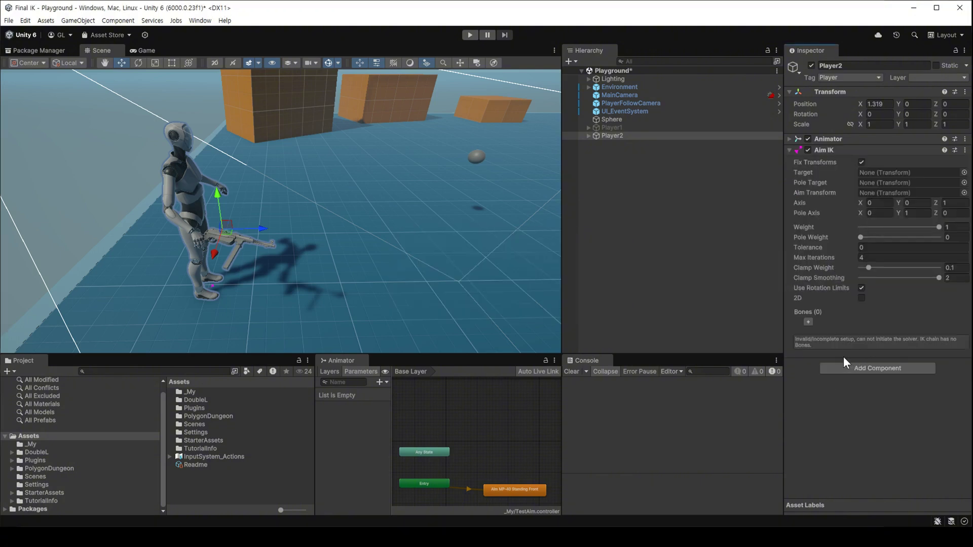
pyautogui.hotkey('ctrl', 'p')
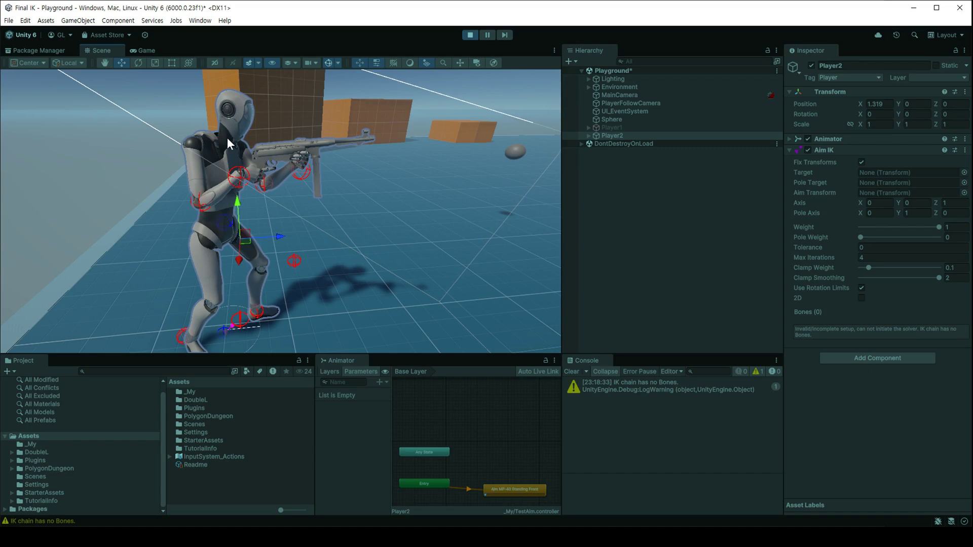
pyautogui.hotkey('ctrl', 'p')
# Fill the Aim IK Bones list with Spine, Chest, UpperChest and Neck
pyautogui.click(811, 322)
pyautogui.click(807, 333)
pyautogui.click(806, 334)
pyautogui.click(588, 136)
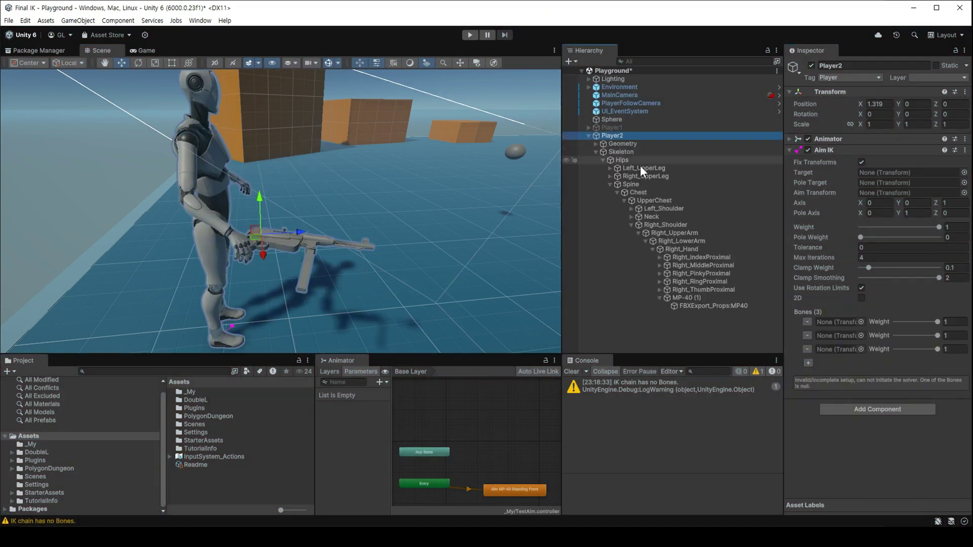
pyautogui.moveTo(631, 184); pyautogui.dragTo(844, 327)
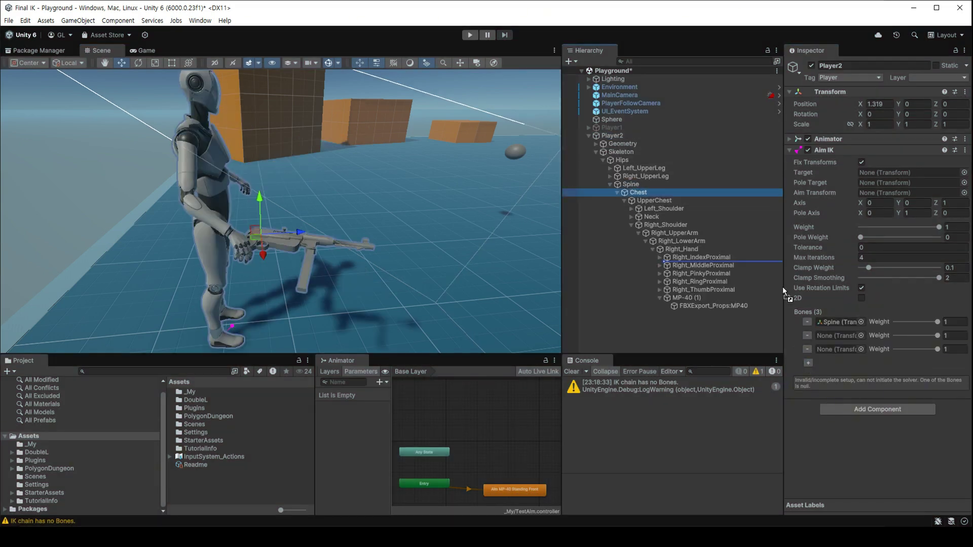
pyautogui.moveTo(638, 193)
pyautogui.mouseDown()
pyautogui.moveTo(836, 336)
pyautogui.moveTo(836, 349)
pyautogui.mouseUp()
pyautogui.click(809, 363)
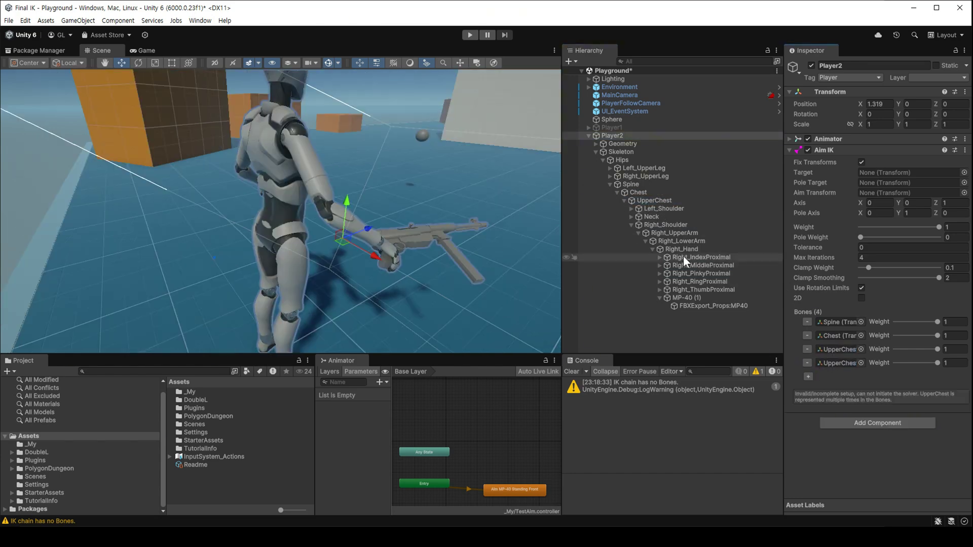
pyautogui.moveTo(651, 217); pyautogui.dragTo(835, 361)
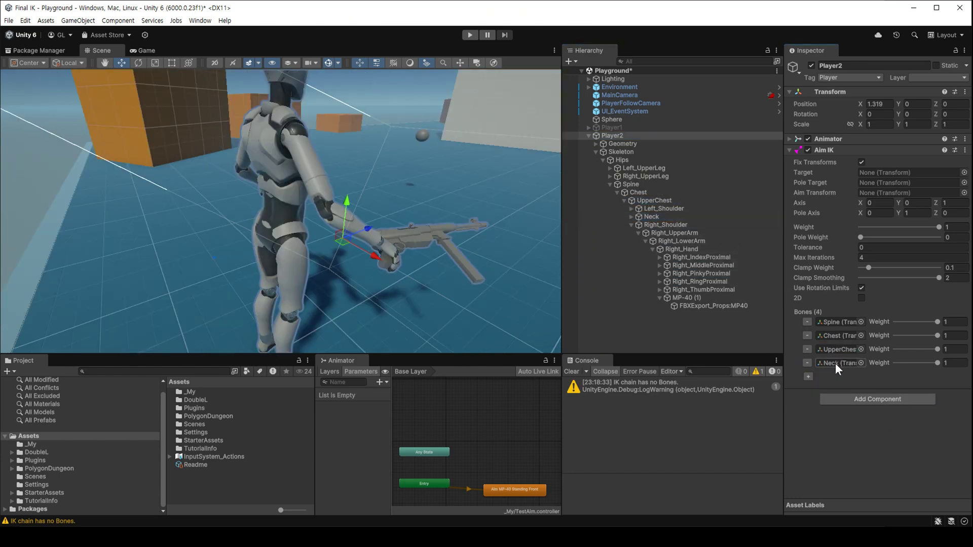
# Create an empty child GameObject under the MP40 mesh
pyautogui.click(430, 228)
pyautogui.press('f')
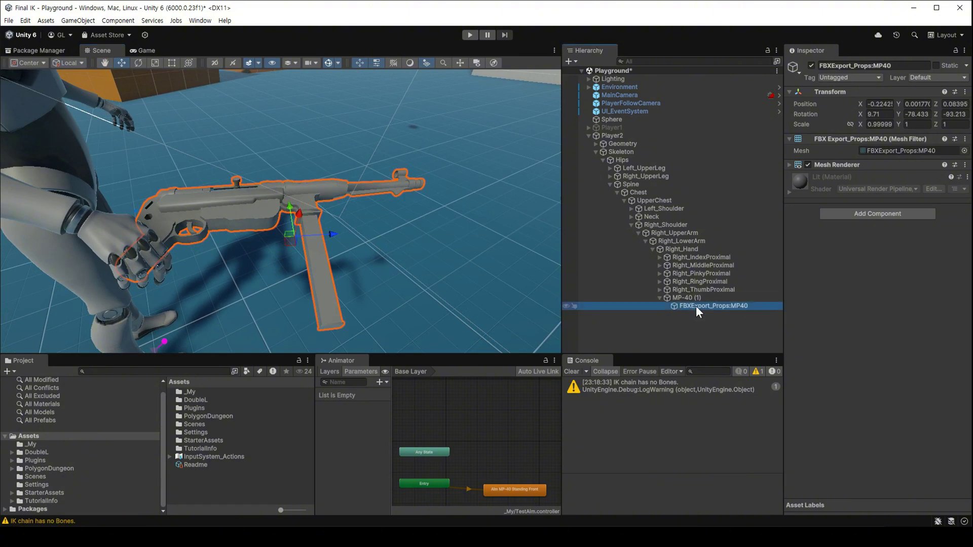
pyautogui.rightClick(697, 306)
pyautogui.click(757, 302)
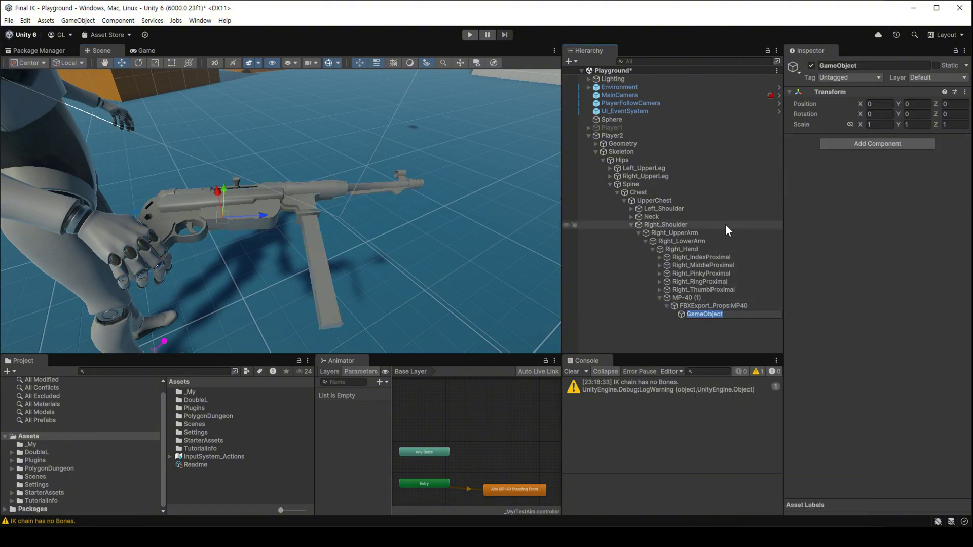
# Name the empty object Aim and move it along the MP40 barrel to about Z 0.49
pyautogui.write('Aim')
pyautogui.press('Return')
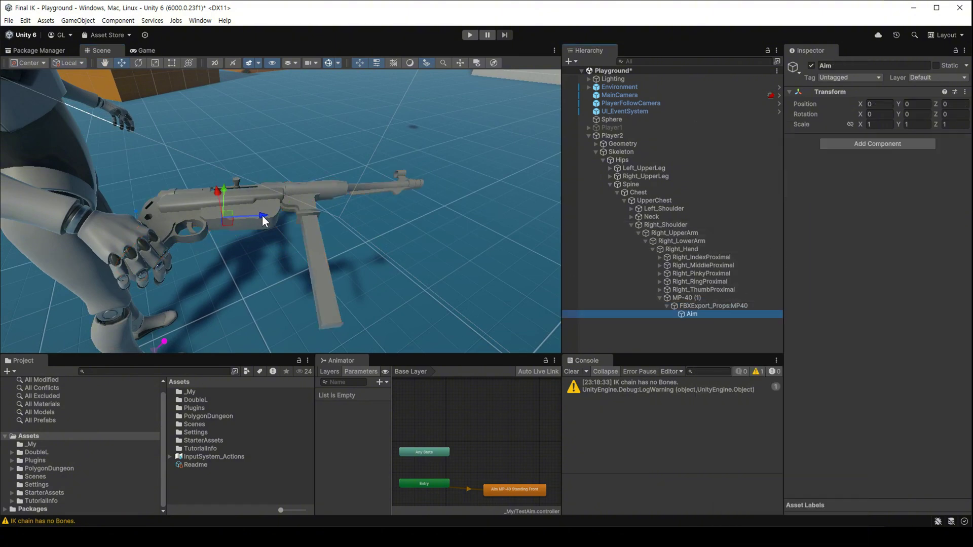
pyautogui.moveTo(262, 215)
pyautogui.mouseDown()
pyautogui.moveTo(446, 225)
pyautogui.moveTo(258, 181)
pyautogui.moveTo(261, 190)
pyautogui.mouseUp()
pyautogui.press('f')
pyautogui.scroll(-5, 424, 220)
pyautogui.keyDown('alt'); pyautogui.moveTo(262, 190); pyautogui.dragTo(397, 289); pyautogui.keyUp('alt')
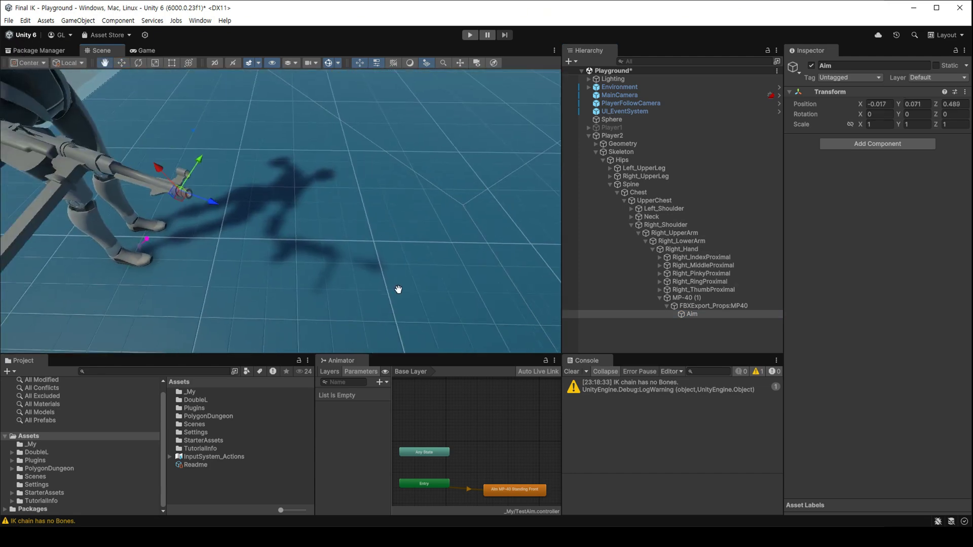
pyautogui.press('f')
pyautogui.scroll(-3, 189, 235)
pyautogui.keyDown('alt'); pyautogui.moveTo(189, 236); pyautogui.dragTo(325, 162); pyautogui.keyUp('alt')
pyautogui.scroll(3, 464, 162)
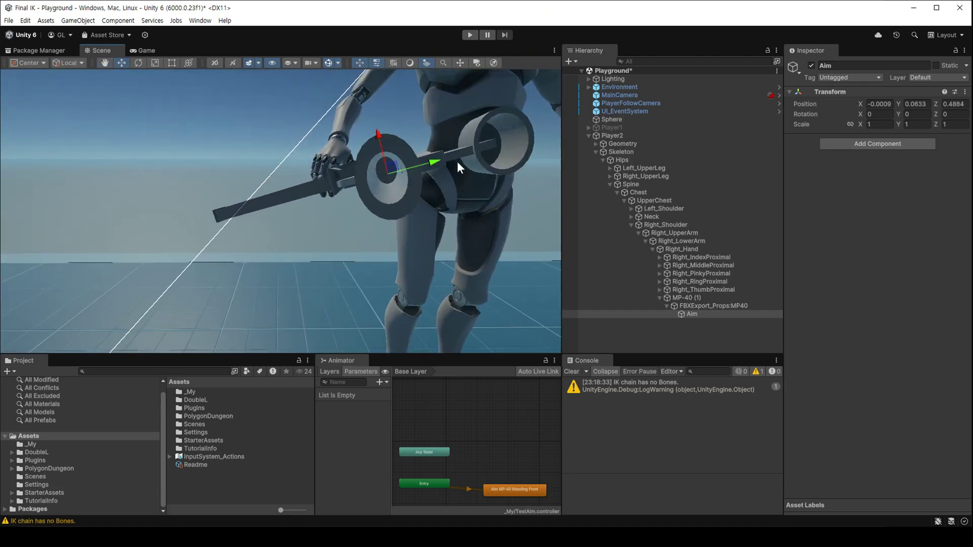
pyautogui.moveTo(457, 168)
pyautogui.keyDown('alt'); pyautogui.mouseDown()
pyautogui.moveTo(380, 260)
pyautogui.moveTo(272, 224)
pyautogui.moveTo(307, 246)
pyautogui.mouseUp(); pyautogui.keyUp('alt')
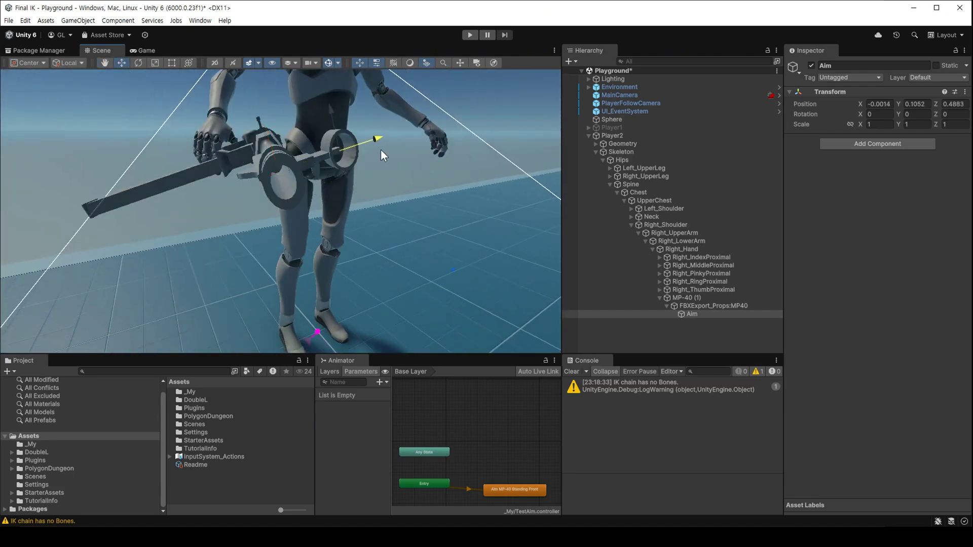
pyautogui.moveTo(381, 149)
pyautogui.keyDown('alt'); pyautogui.mouseDown()
pyautogui.moveTo(314, 188)
pyautogui.moveTo(374, 235)
pyautogui.mouseUp(); pyautogui.keyUp('alt')
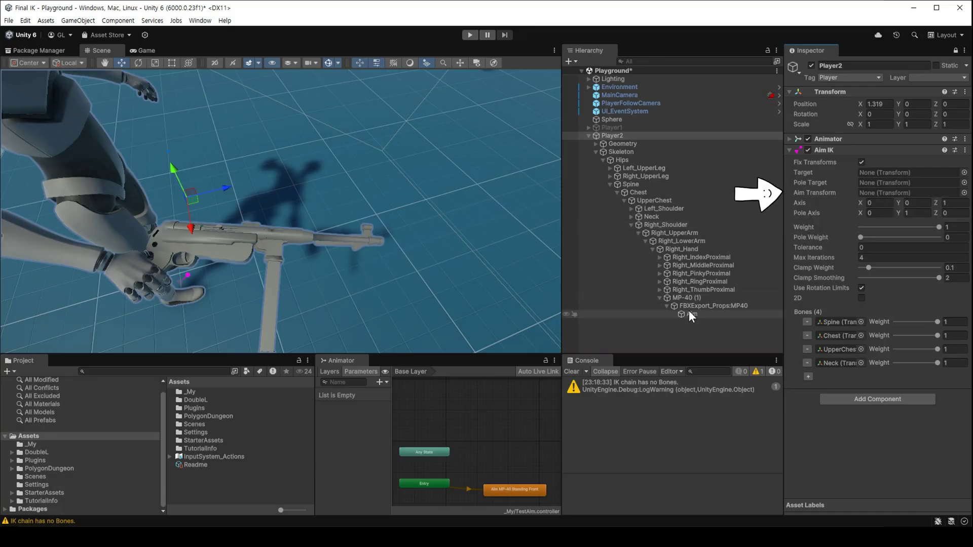
# Assign Aim as Player2's Aim IK Aim Transform with Axis Z 1, then run the game
pyautogui.moveTo(690, 313); pyautogui.dragTo(903, 200)
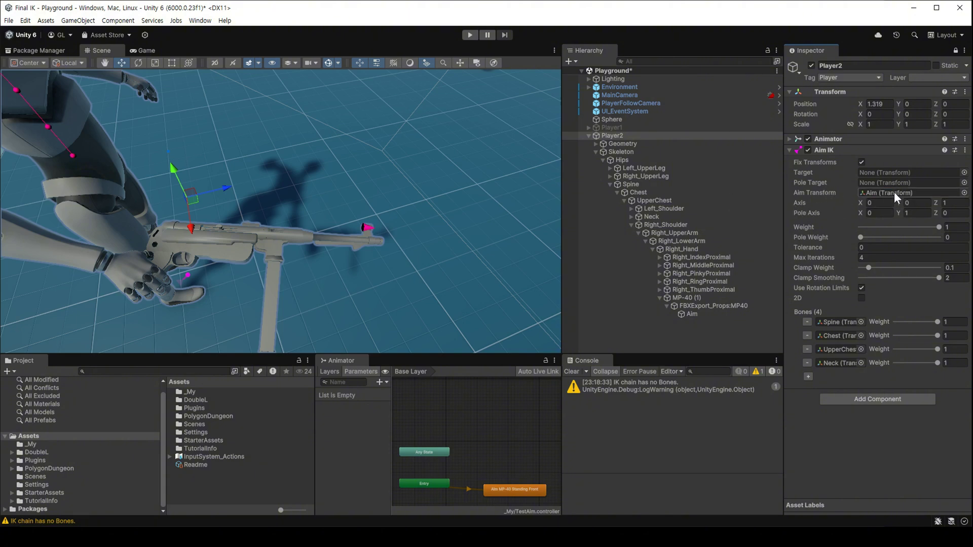
pyautogui.click(693, 315)
pyautogui.moveTo(357, 260)
pyautogui.mouseDown(button='middle')
pyautogui.moveTo(269, 222)
pyautogui.moveTo(321, 237)
pyautogui.mouseUp(button='middle')
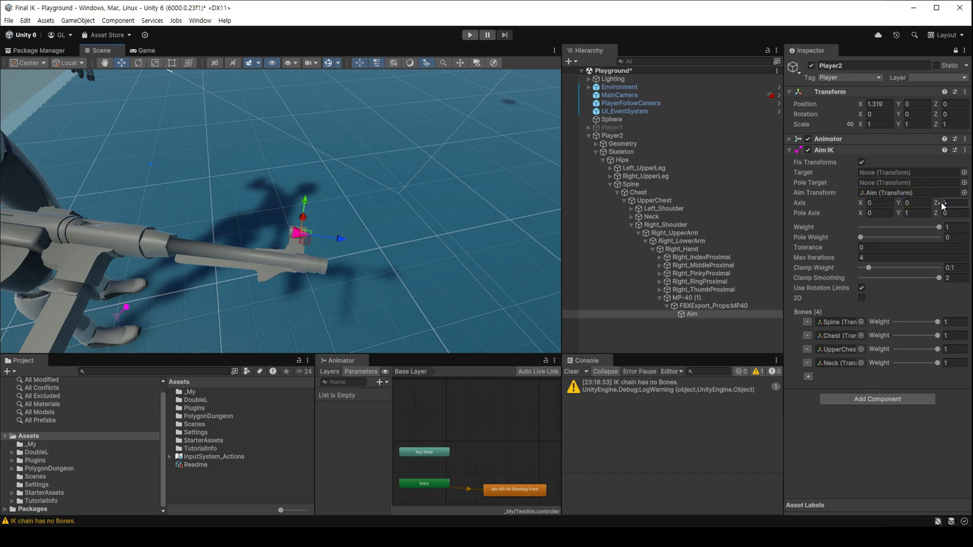
pyautogui.click(692, 315)
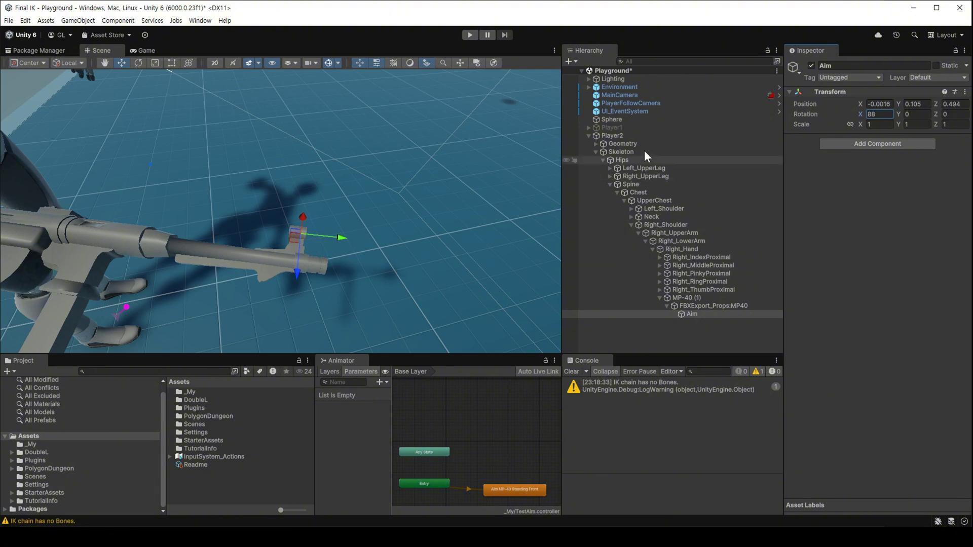
pyautogui.click(621, 136)
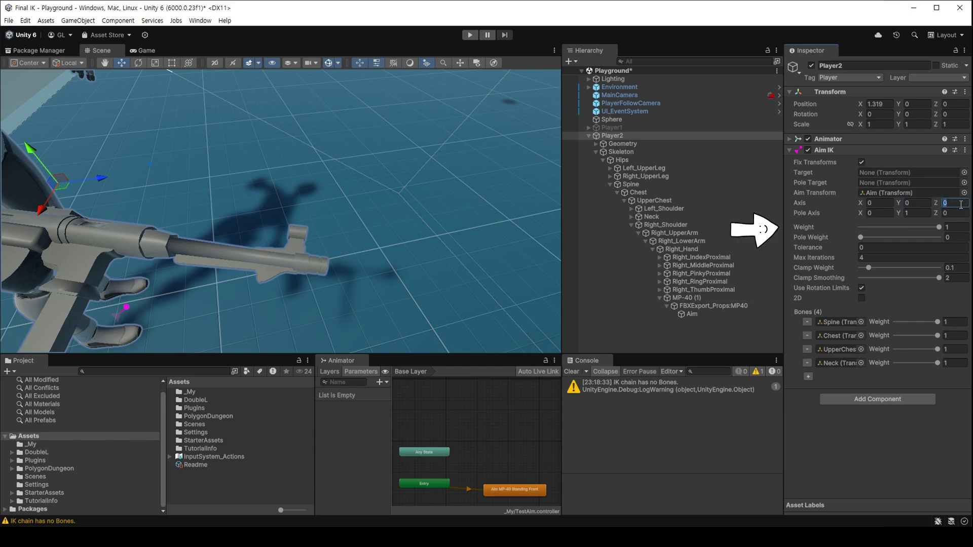
pyautogui.hotkey('ctrl', 'p')
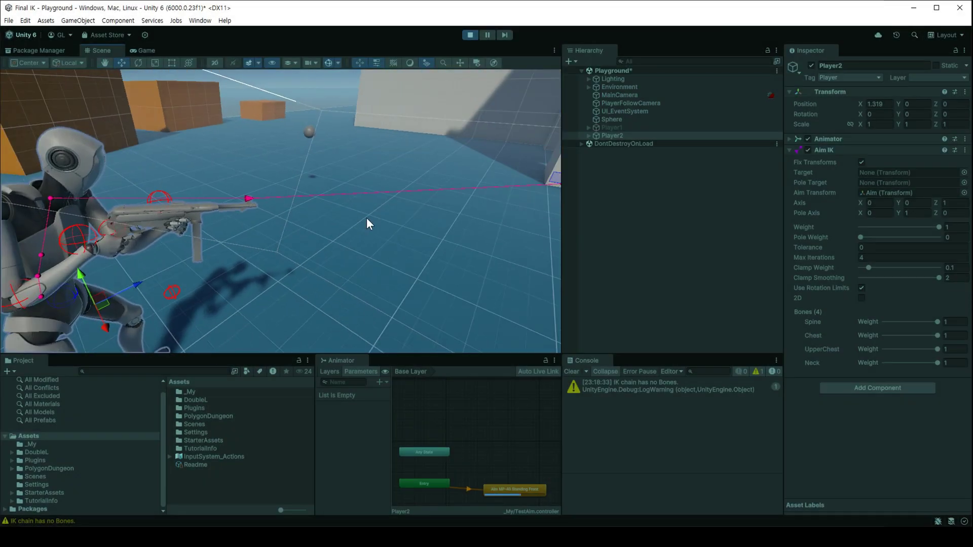
# Make the Sphere Player2's Aim IK target at clamp weight 0.191, orbiting to see the MP40 aim
pyautogui.moveTo(445, 214); pyautogui.dragTo(277, 274, button='right')
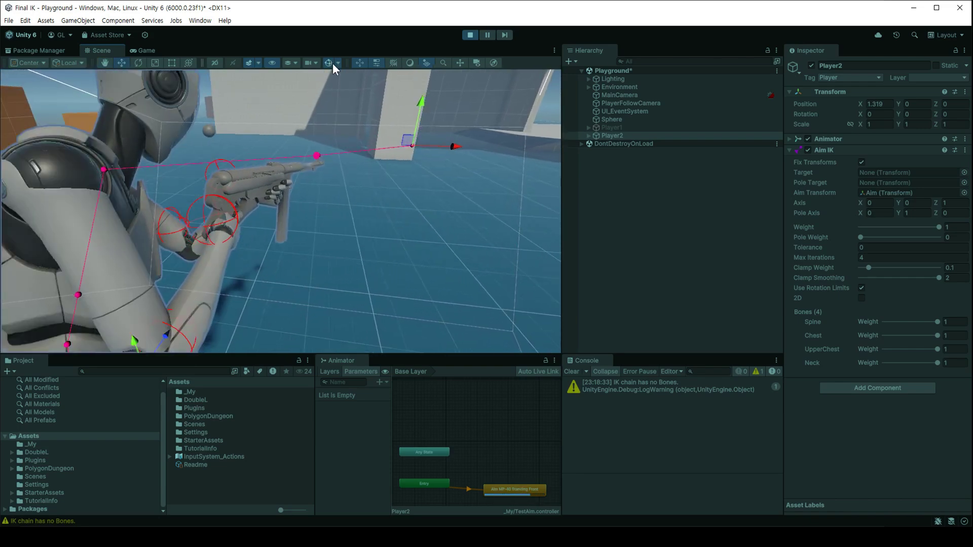
pyautogui.moveTo(319, 179); pyautogui.dragTo(98, 197, button='right')
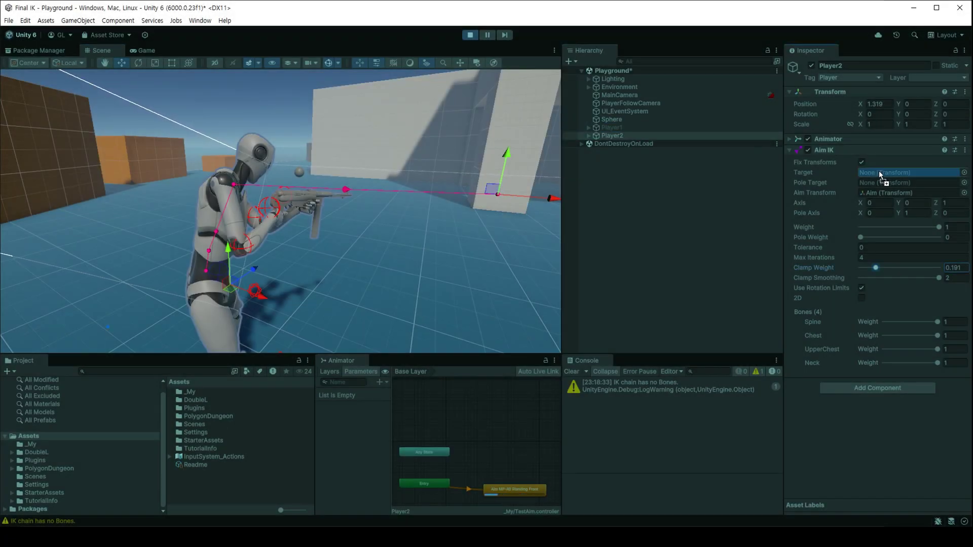
pyautogui.moveTo(881, 176); pyautogui.dragTo(883, 177)
pyautogui.moveTo(333, 174)
pyautogui.mouseDown()
pyautogui.moveTo(250, 215)
pyautogui.moveTo(261, 213)
pyautogui.mouseUp()
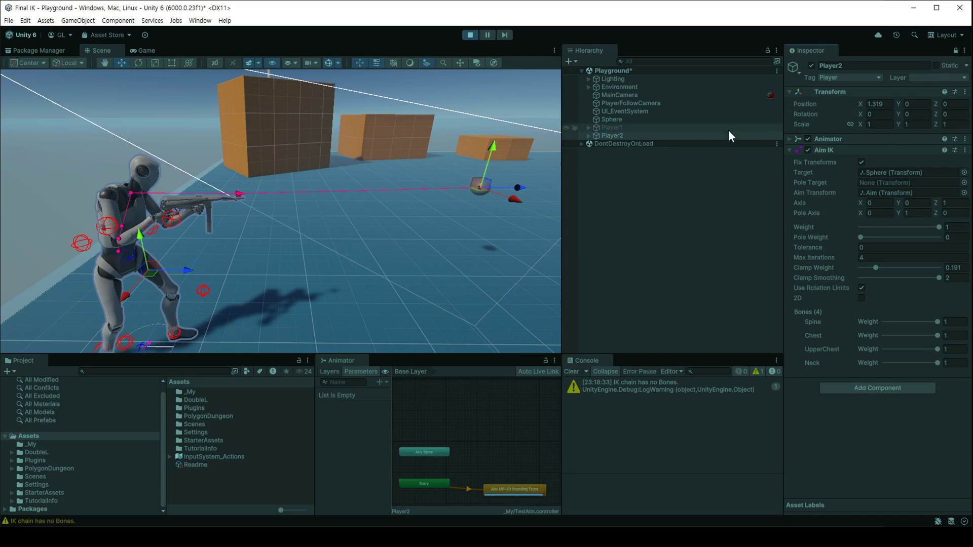
# Move the Sphere to test the aim and lower the Spine and Chest bone weights (Chest 0.5)
pyautogui.click(618, 119)
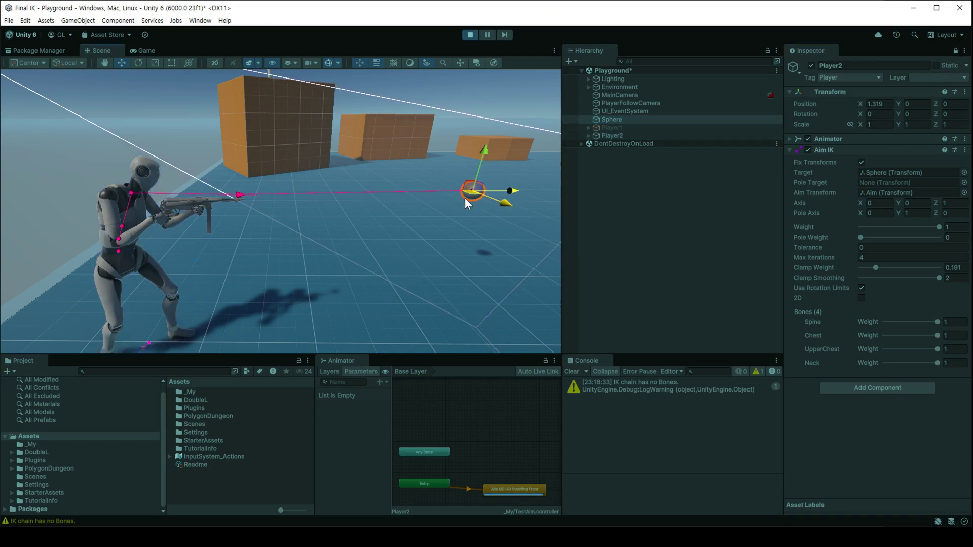
pyautogui.moveTo(466, 199)
pyautogui.mouseDown()
pyautogui.moveTo(350, 230)
pyautogui.moveTo(315, 179)
pyautogui.moveTo(357, 237)
pyautogui.moveTo(275, 318)
pyautogui.mouseUp()
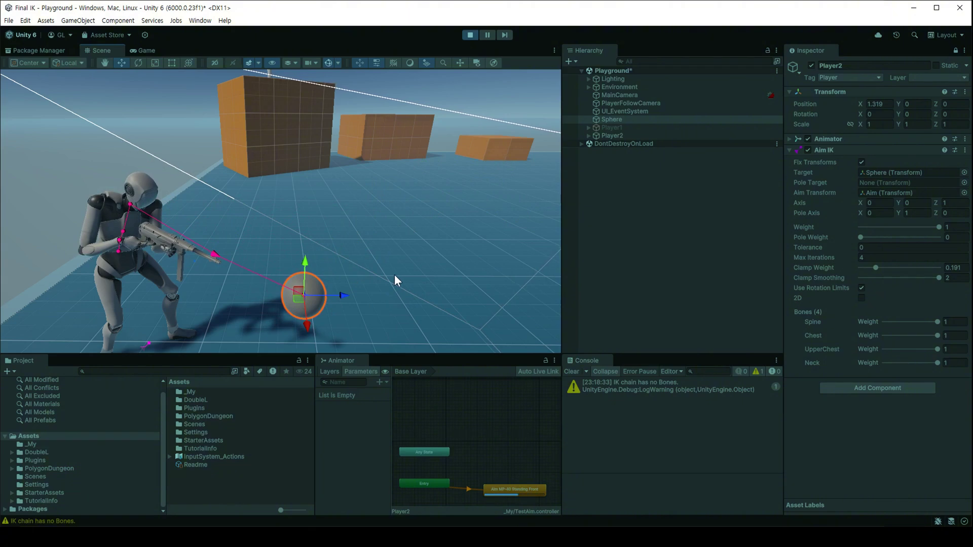
pyautogui.moveTo(937, 322)
pyautogui.mouseDown()
pyautogui.moveTo(895, 322)
pyautogui.moveTo(911, 335)
pyautogui.moveTo(941, 335)
pyautogui.moveTo(911, 336)
pyautogui.mouseUp()
pyautogui.moveTo(314, 215); pyautogui.dragTo(231, 151)
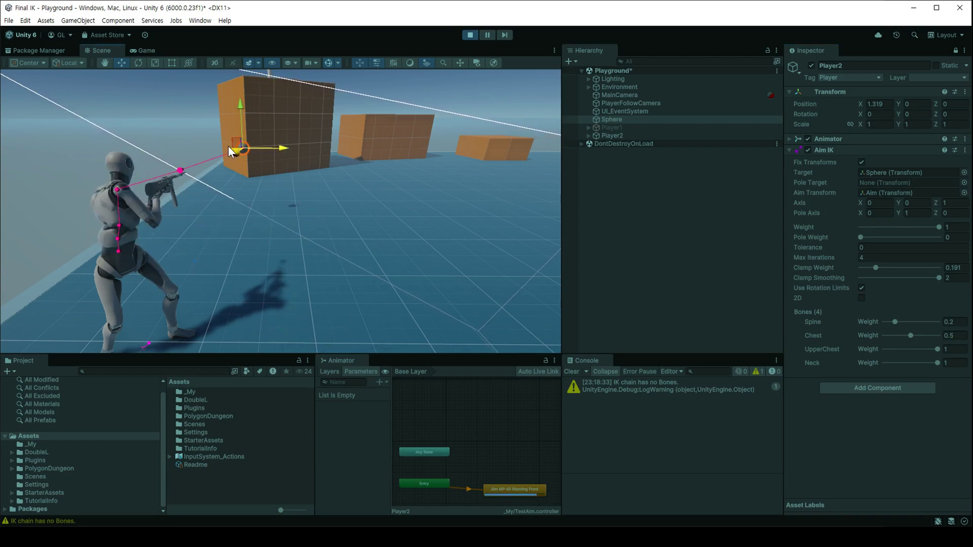
pyautogui.hotkey('ctrl', 'z')
# Lower the UpperChest bone weight, then move the Sphere near the character and to the wall corner
pyautogui.moveTo(938, 349); pyautogui.dragTo(922, 349)
pyautogui.moveTo(312, 228)
pyautogui.mouseDown()
pyautogui.moveTo(72, 290)
pyautogui.moveTo(199, 339)
pyautogui.mouseUp()
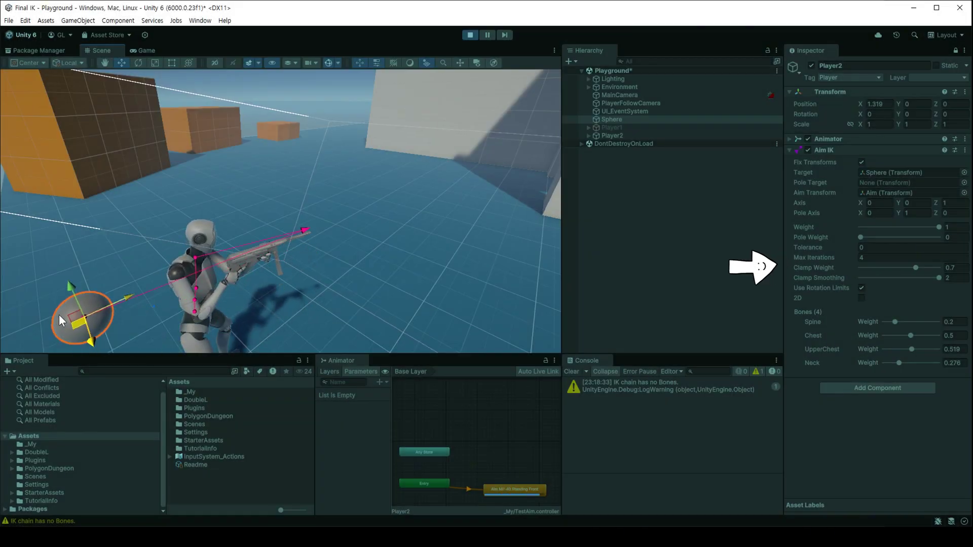
pyautogui.moveTo(59, 319)
pyautogui.mouseDown()
pyautogui.moveTo(144, 154)
pyautogui.moveTo(286, 323)
pyautogui.moveTo(256, 256)
pyautogui.moveTo(329, 165)
pyautogui.mouseUp()
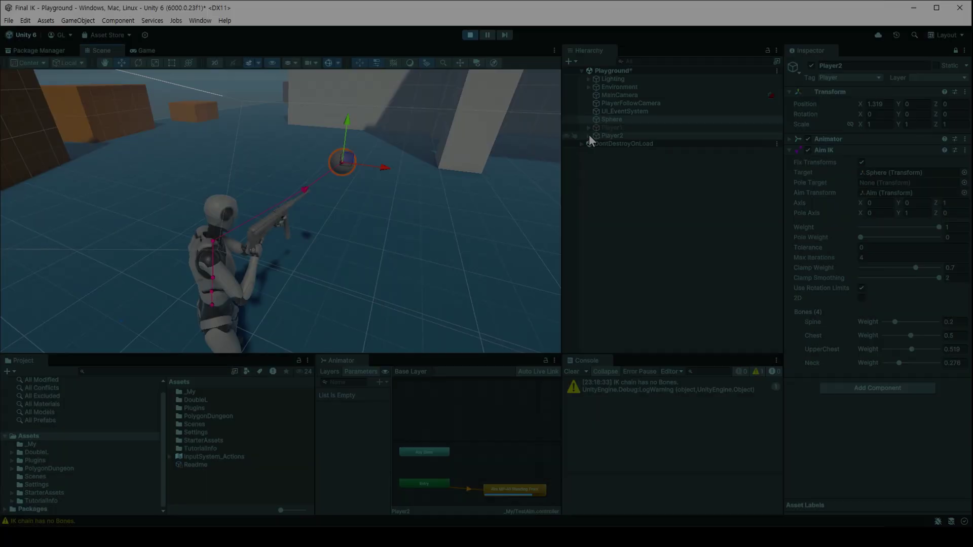
pyautogui.click(588, 135)
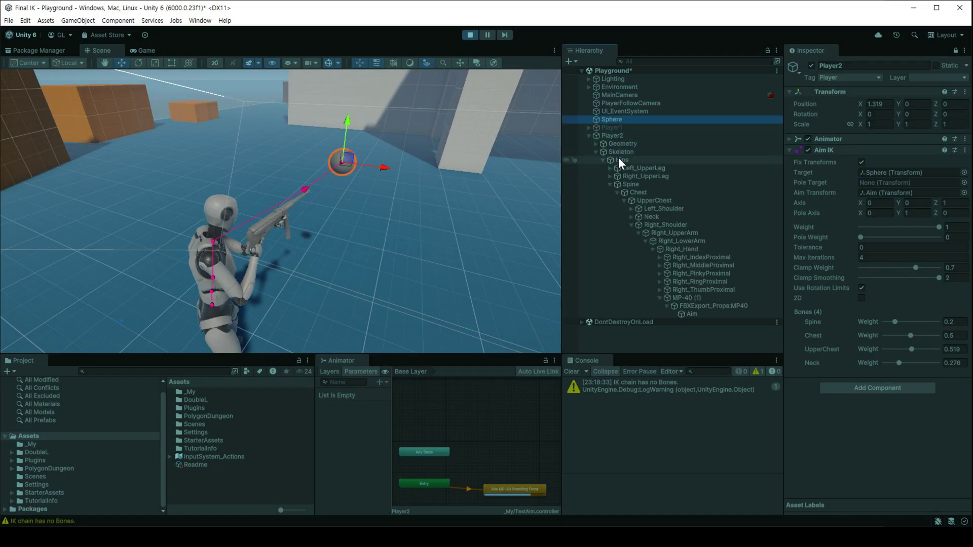
pyautogui.click(596, 153)
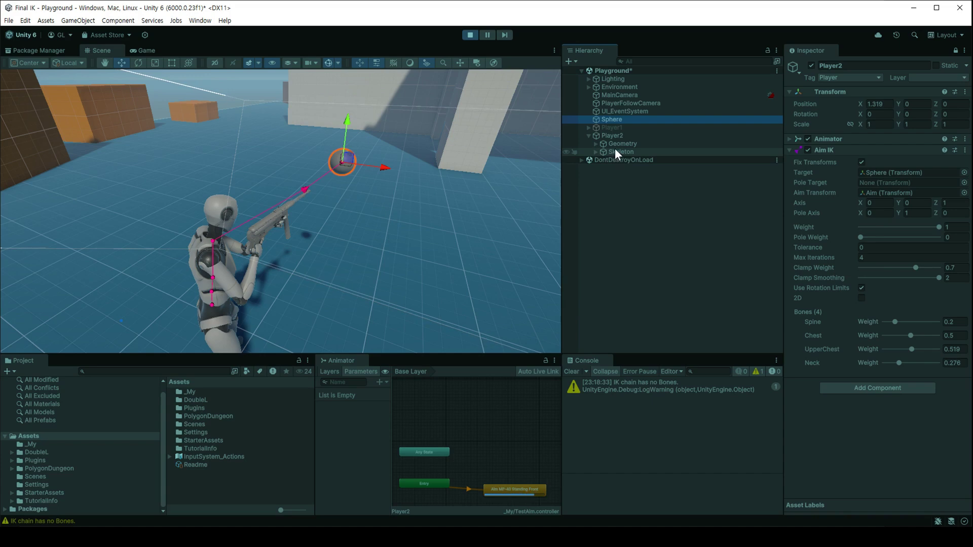
# Create an empty child object under Player2 named Pole
pyautogui.rightClick(615, 135)
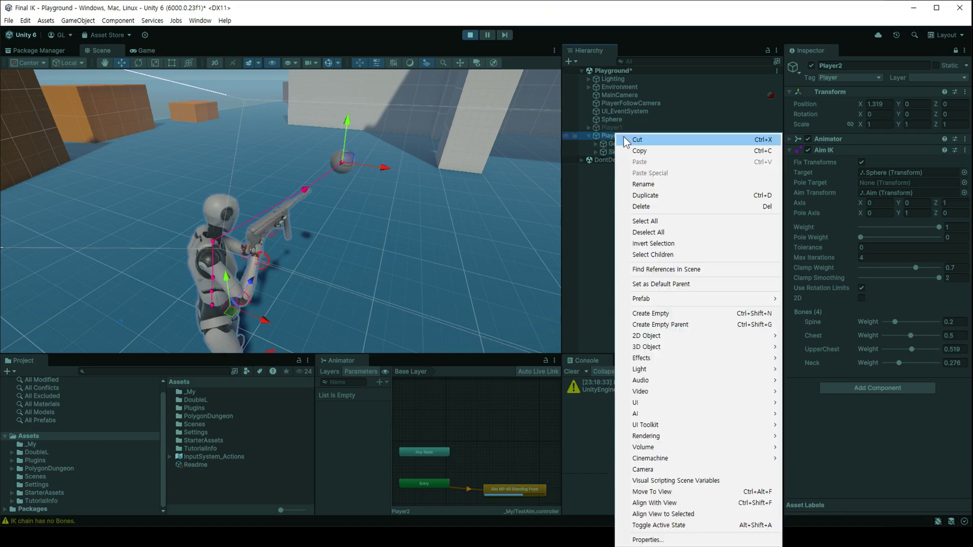
pyautogui.moveTo(696, 348)
pyautogui.click(692, 314)
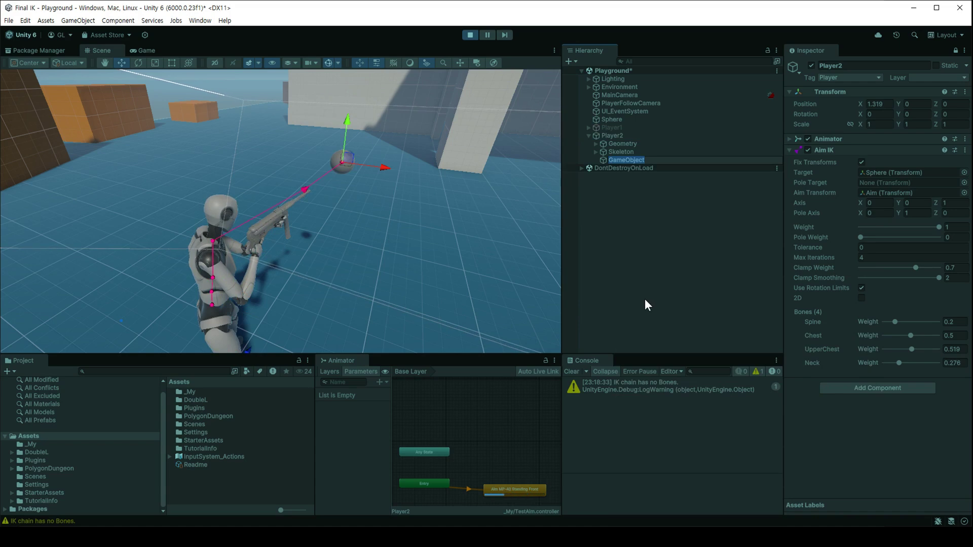
pyautogui.write('Pole')
pyautogui.press('Return')
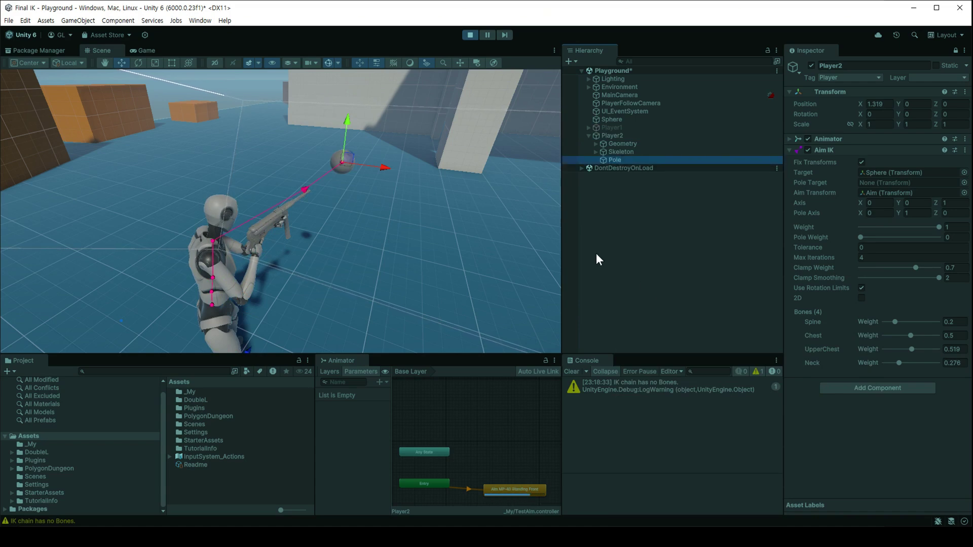
# Make Pole the Aim IK Pole Target with Pole Weight 1, then slide Pole to the left
pyautogui.keyDown('alt'); pyautogui.moveTo(390, 203); pyautogui.dragTo(431, 192); pyautogui.keyUp('alt')
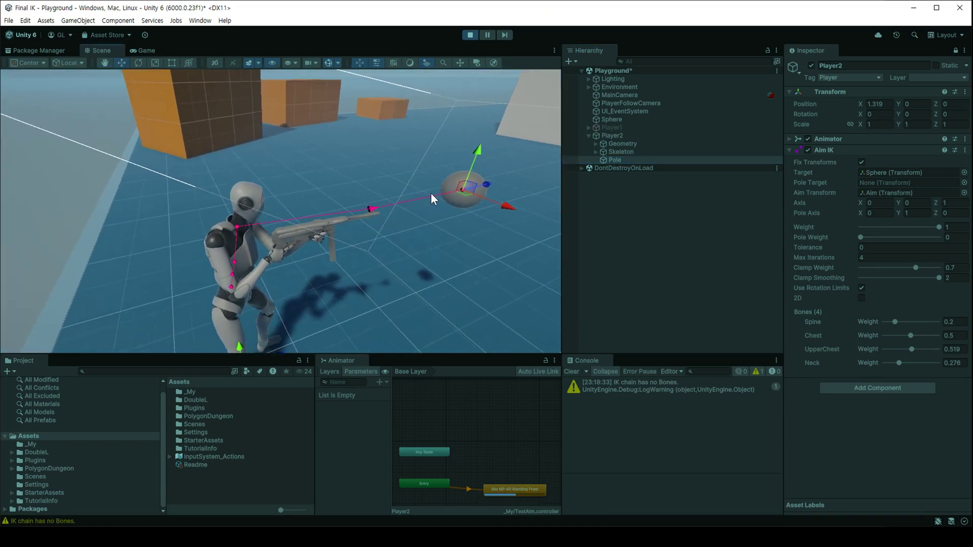
pyautogui.moveTo(615, 160); pyautogui.dragTo(885, 185)
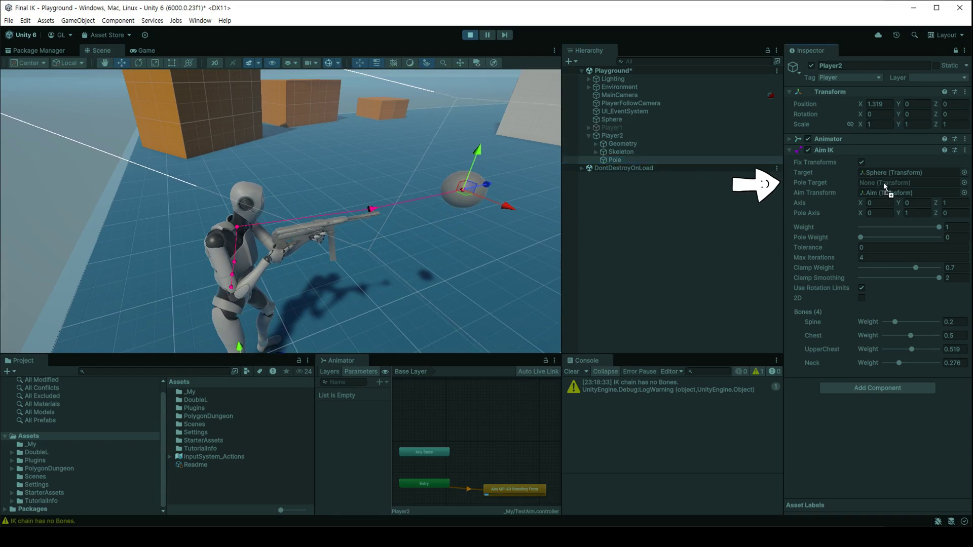
pyautogui.moveTo(860, 237)
pyautogui.mouseDown()
pyautogui.moveTo(910, 238)
pyautogui.moveTo(856, 245)
pyautogui.mouseUp()
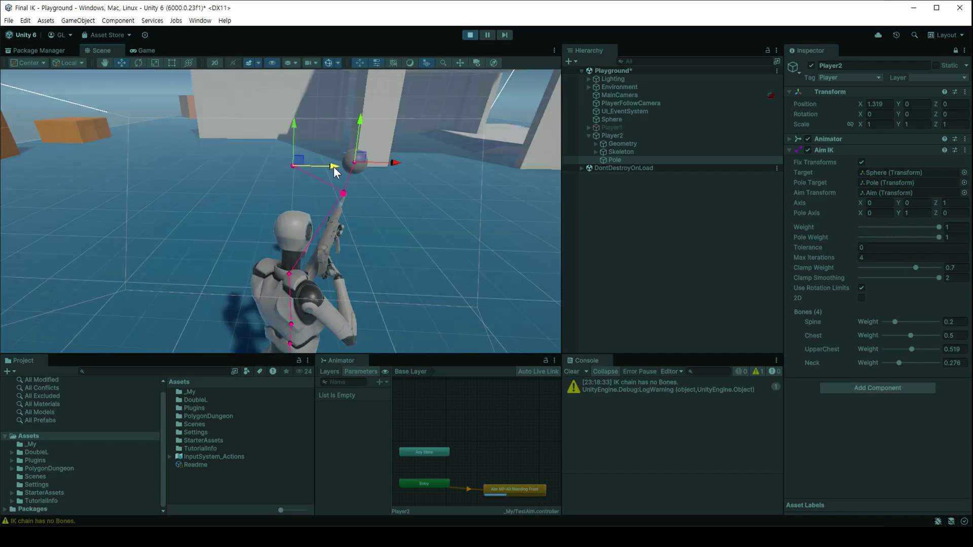
pyautogui.moveTo(334, 171)
pyautogui.mouseDown()
pyautogui.moveTo(279, 181)
pyautogui.moveTo(418, 211)
pyautogui.mouseUp()
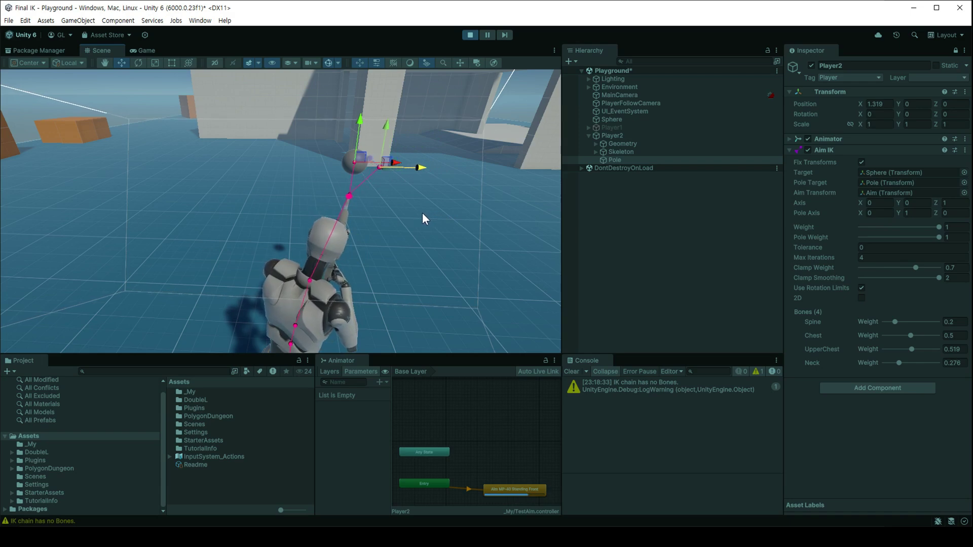
pyautogui.moveTo(418, 212)
pyautogui.mouseDown()
pyautogui.moveTo(243, 222)
pyautogui.moveTo(442, 260)
pyautogui.moveTo(214, 256)
pyautogui.moveTo(454, 288)
pyautogui.moveTo(239, 288)
pyautogui.moveTo(337, 298)
pyautogui.mouseUp()
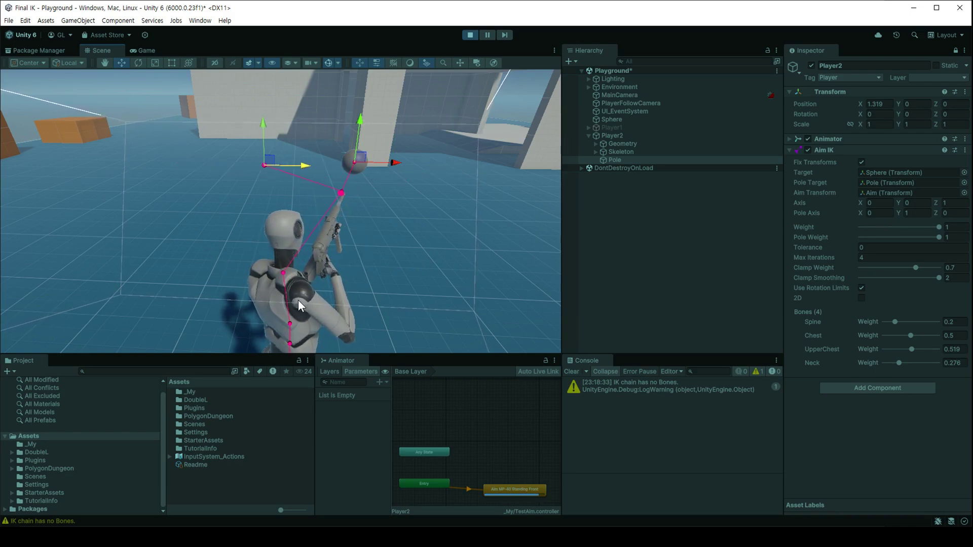
# Set the Aim IK Pole Axis to X 0, Y 1, Z 0
pyautogui.doubleClick(912, 213)
pyautogui.write('0')
pyautogui.press('Tab')
pyautogui.write('1')
pyautogui.scroll(-3, 376, 229)
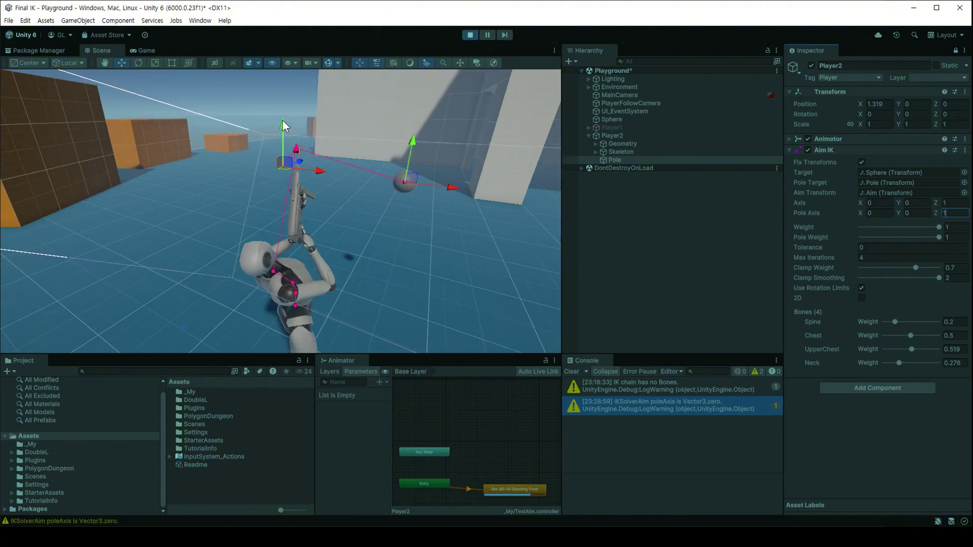
pyautogui.doubleClick(913, 213)
pyautogui.write('1')
pyautogui.doubleClick(958, 213)
pyautogui.write('0')
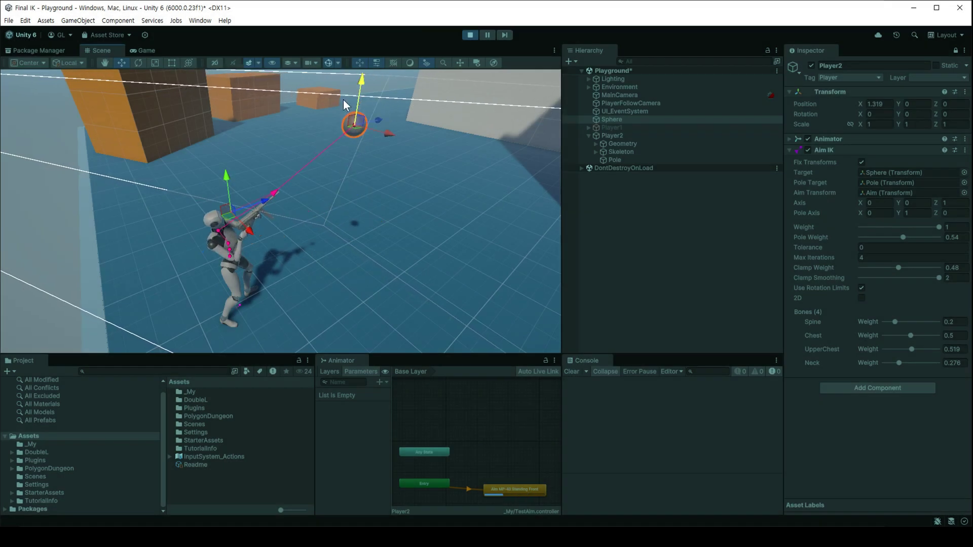
# Add a Look At IK component to Player2
pyautogui.moveTo(343, 101)
pyautogui.mouseDown()
pyautogui.moveTo(319, 152)
pyautogui.moveTo(320, 134)
pyautogui.mouseUp()
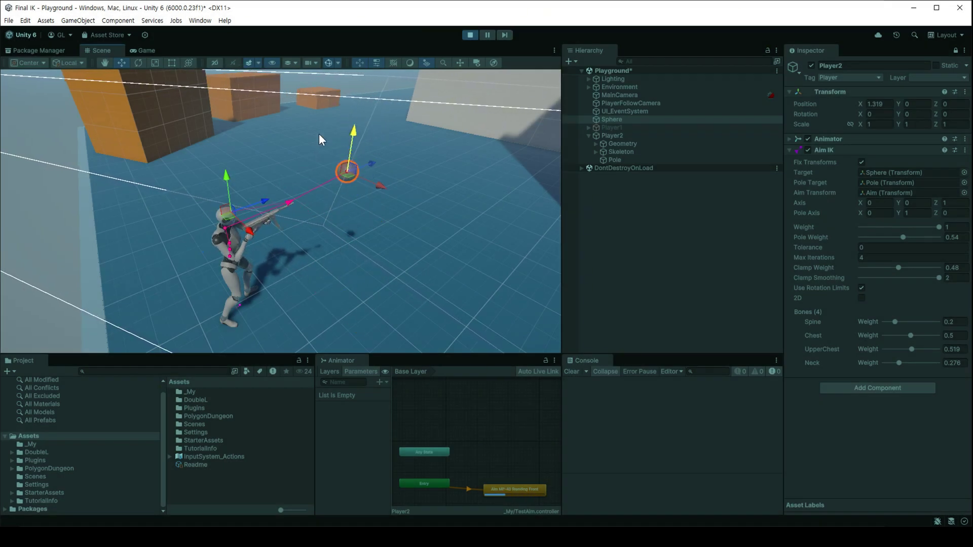
pyautogui.click(852, 388)
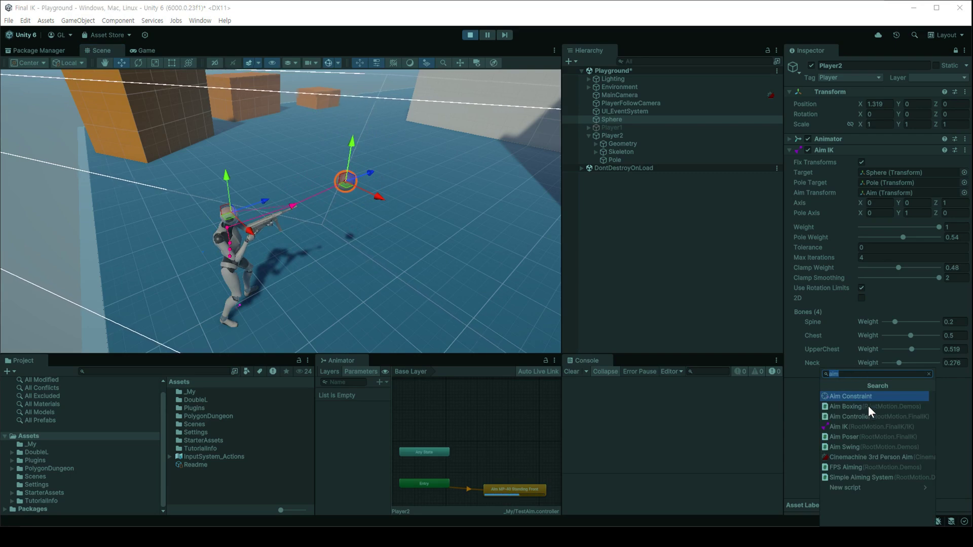
pyautogui.write('look')
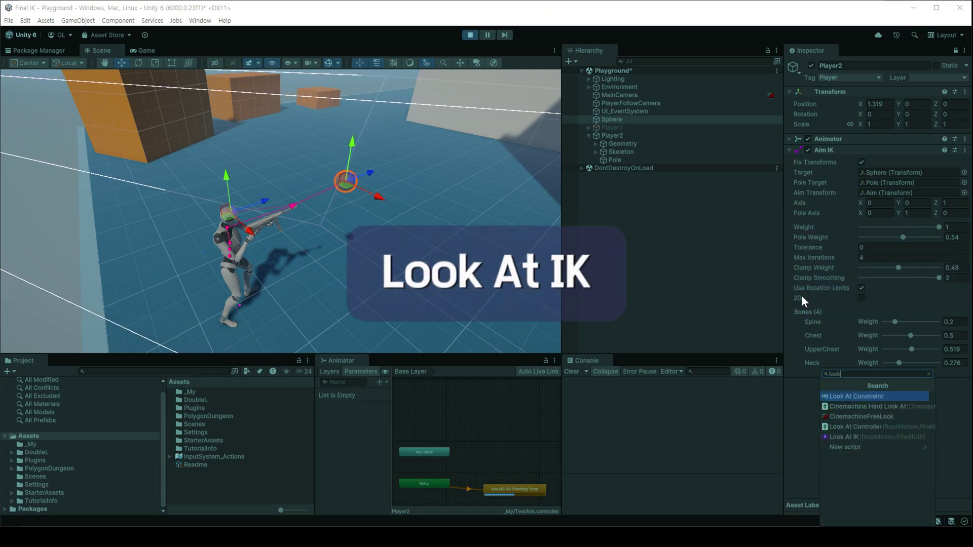
pyautogui.click(874, 441)
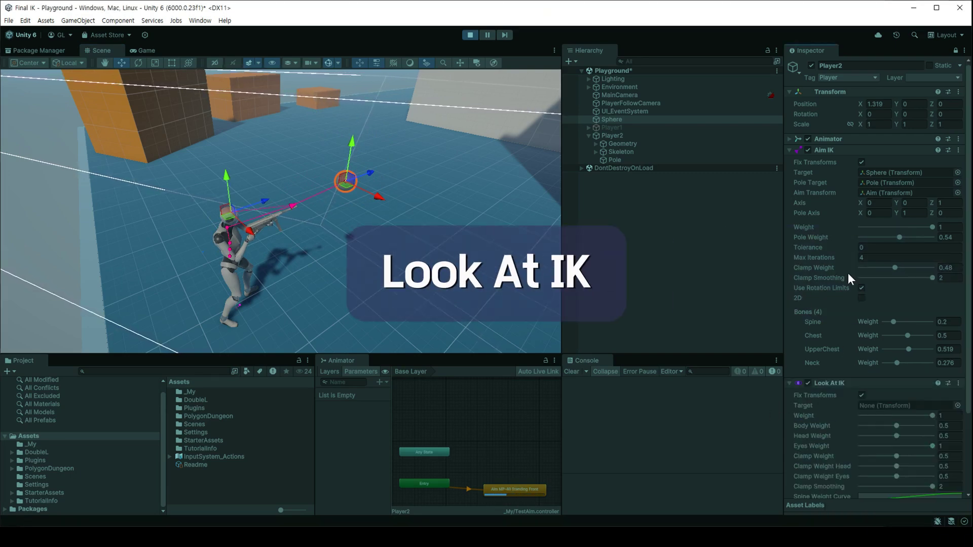
pyautogui.click(789, 149)
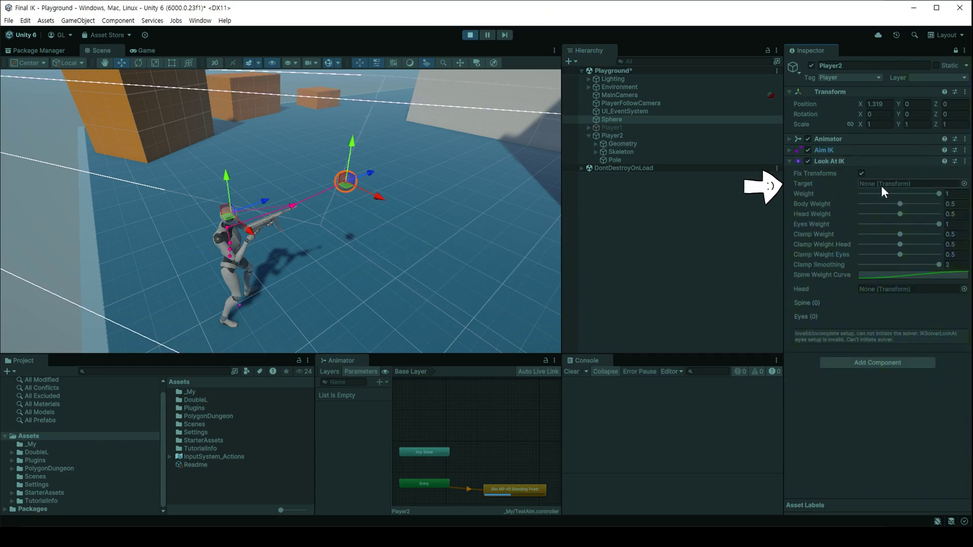
# Set the Sphere as the Look At IK target and the Head bone as its Head
pyautogui.moveTo(612, 119); pyautogui.dragTo(903, 183)
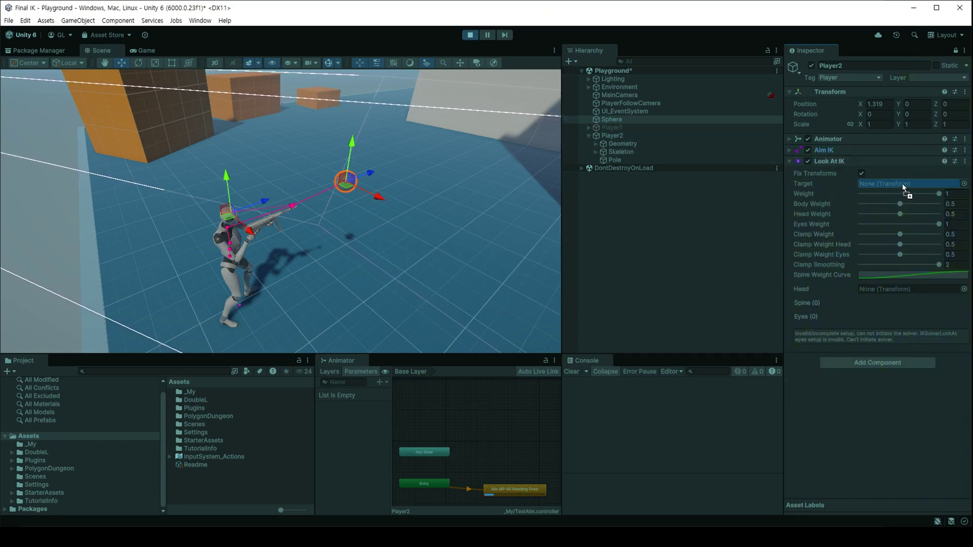
pyautogui.click(596, 151)
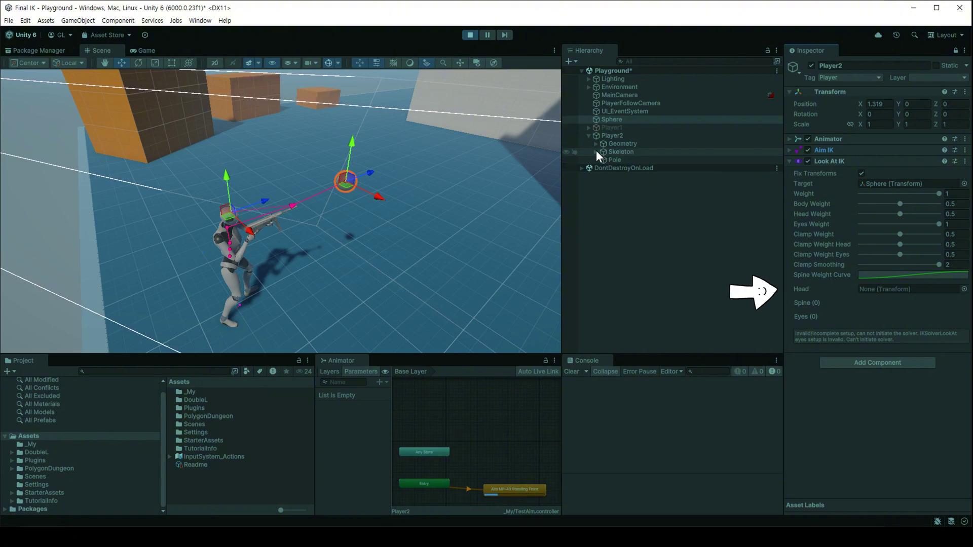
pyautogui.click(692, 314)
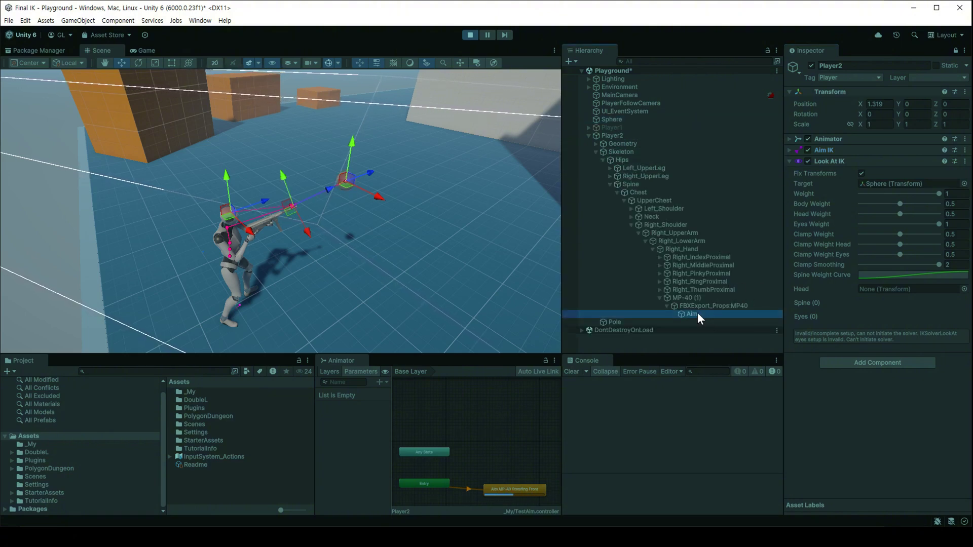
pyautogui.click(632, 217)
pyautogui.moveTo(658, 224); pyautogui.dragTo(902, 289)
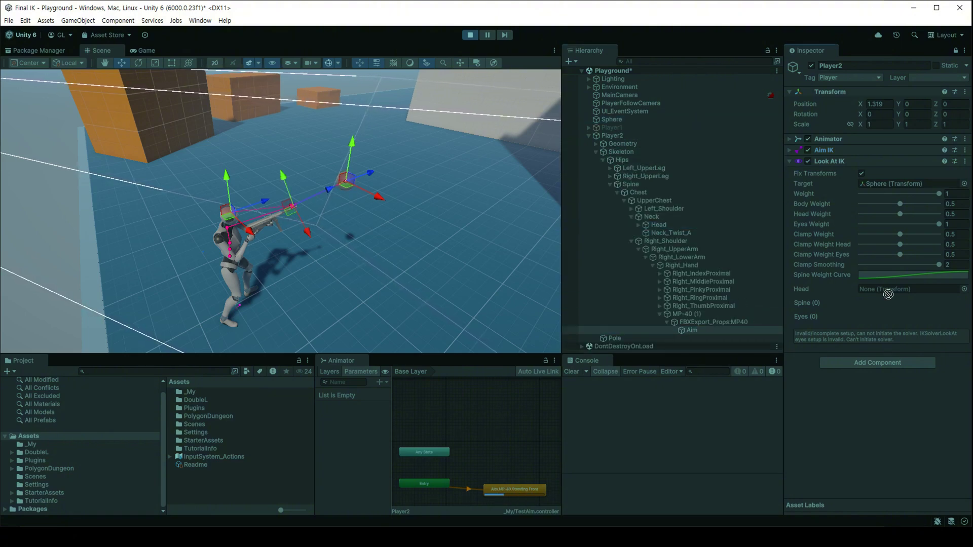
pyautogui.click(596, 151)
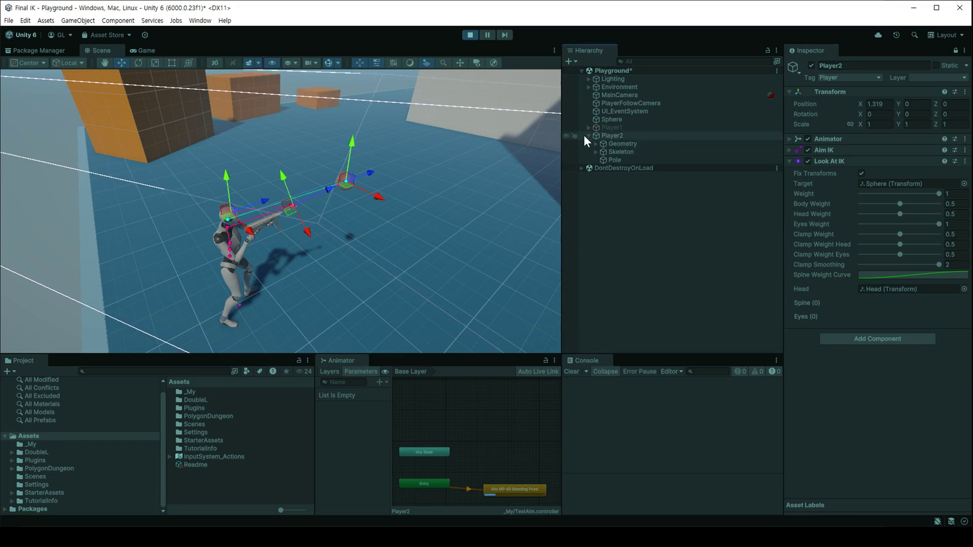
pyautogui.click(588, 135)
# Move the Sphere to the upper right, lower centre and upper left to test the head tracking
pyautogui.keyDown('alt'); pyautogui.moveTo(396, 239); pyautogui.dragTo(398, 261); pyautogui.keyUp('alt')
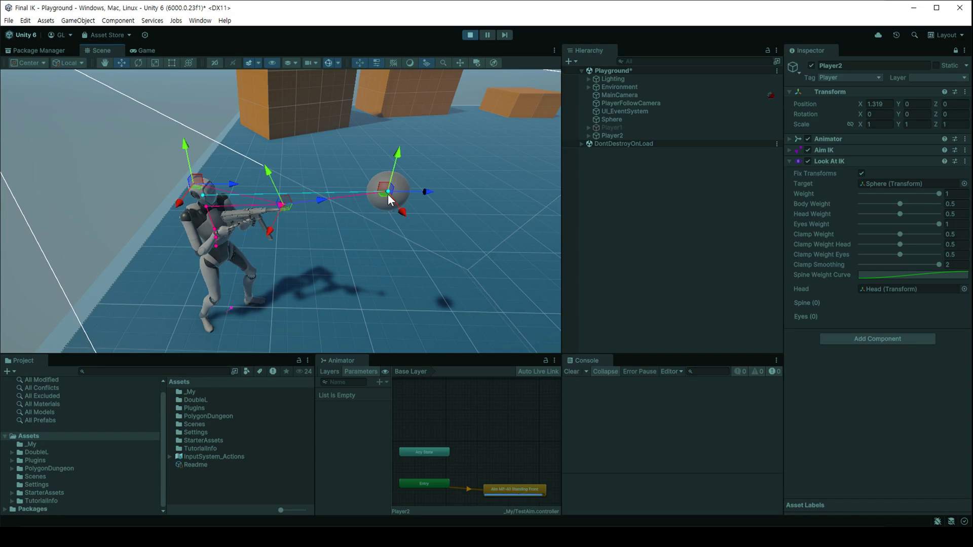
pyautogui.click(625, 119)
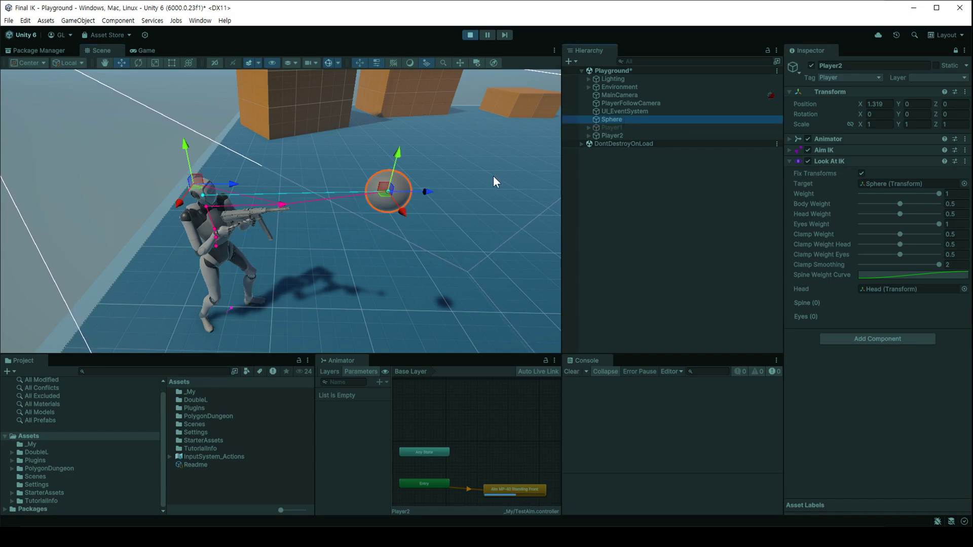
pyautogui.moveTo(388, 202); pyautogui.dragTo(439, 125)
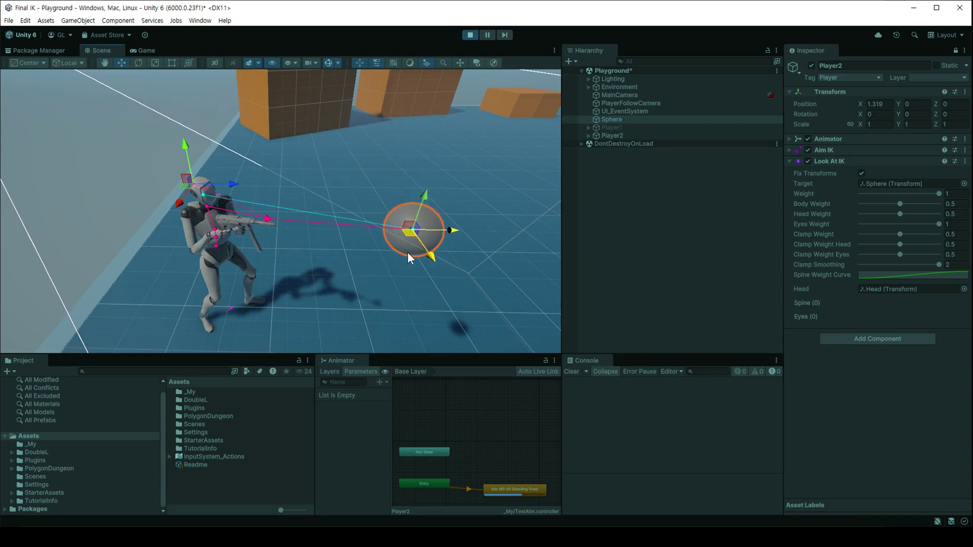
pyautogui.moveTo(439, 125); pyautogui.dragTo(256, 306)
pyautogui.moveTo(119, 318); pyautogui.dragTo(209, 107)
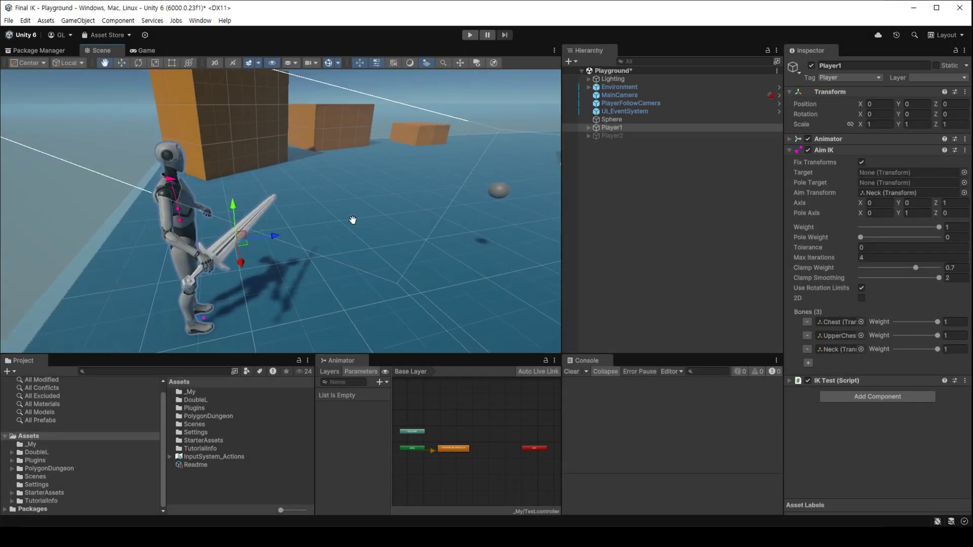
# Expand Player1's Skeleton down to the Neck bone, reselect Player1 and enter Play mode
pyautogui.moveTo(345, 248)
pyautogui.mouseDown(button='right')
pyautogui.moveTo(360, 232)
pyautogui.moveTo(296, 235)
pyautogui.moveTo(323, 230)
pyautogui.mouseUp(button='right')
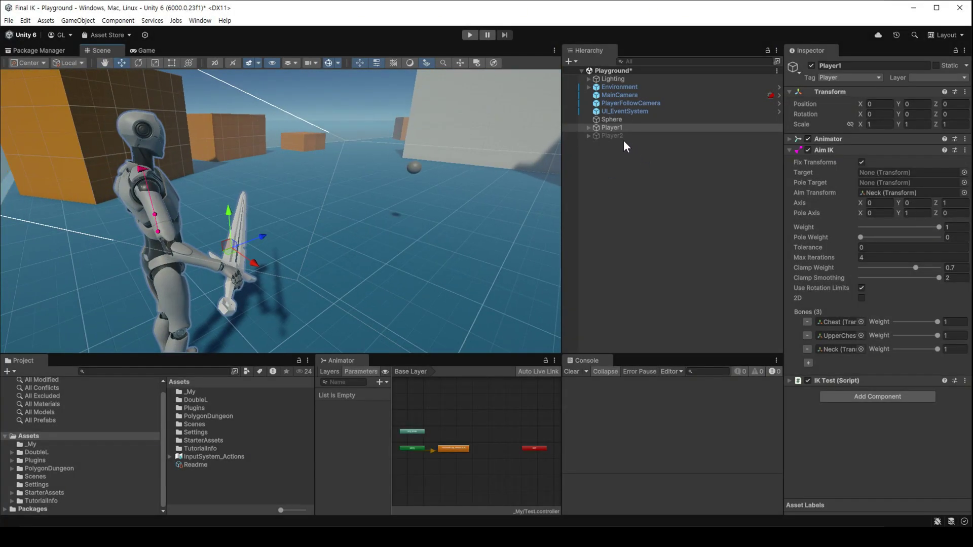
pyautogui.click(587, 129)
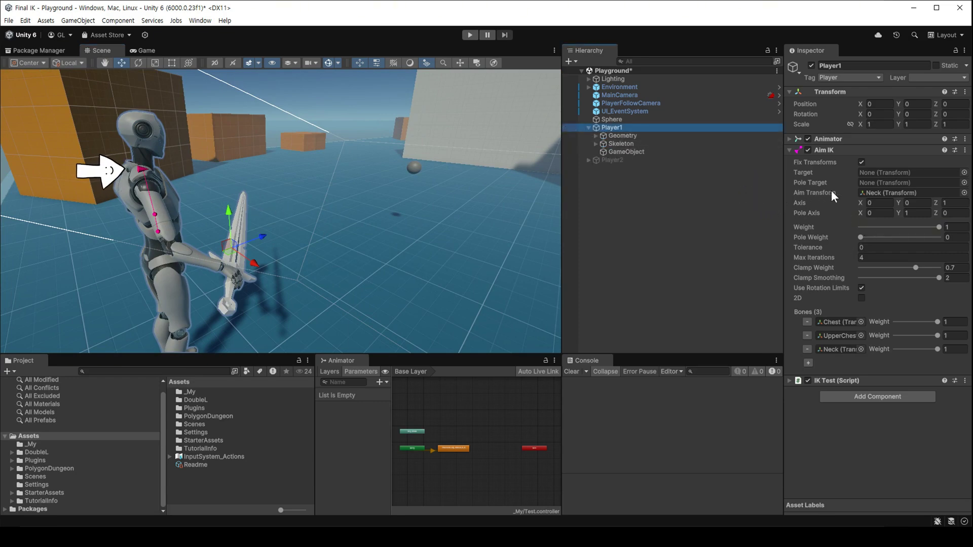
pyautogui.click(887, 193)
pyautogui.click(650, 208)
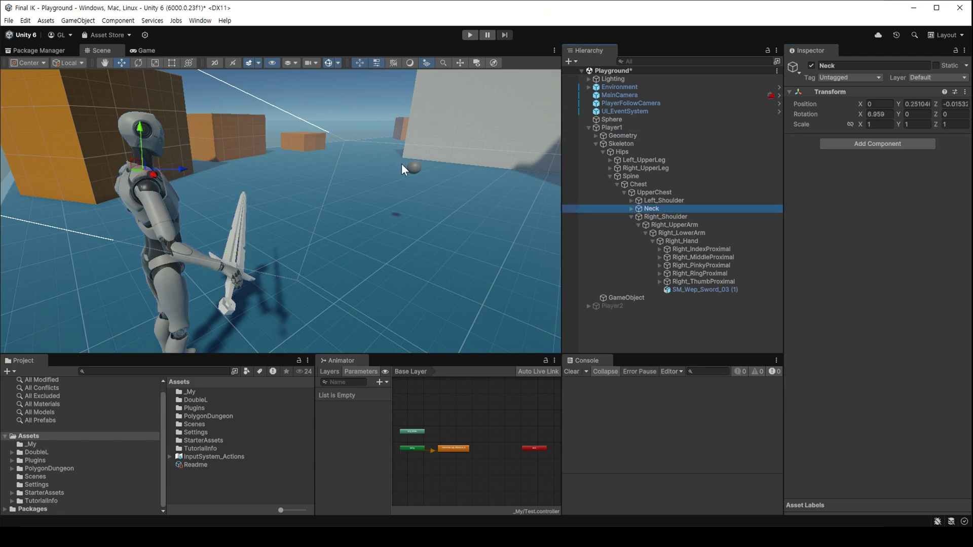
pyautogui.click(613, 127)
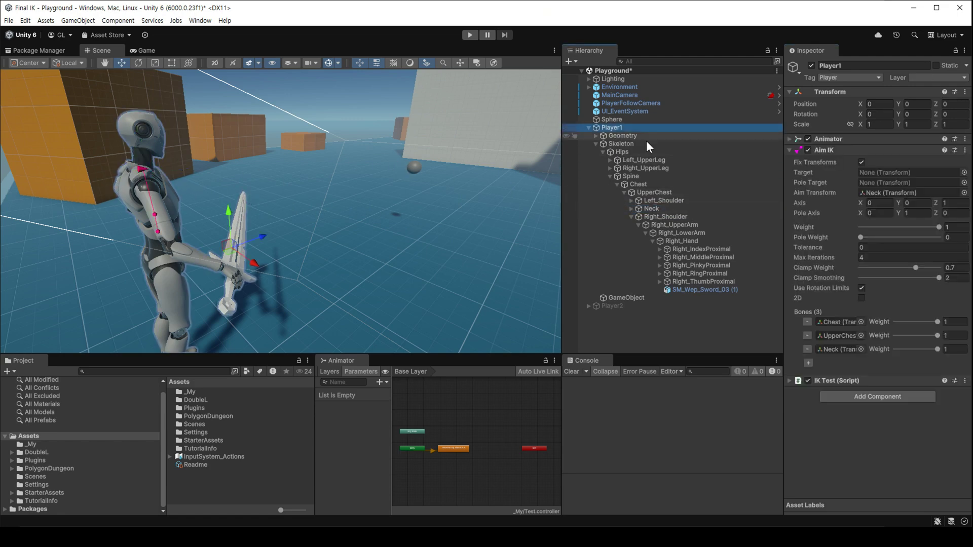
pyautogui.hotkey('ctrl', 'p')
pyautogui.click(351, 184)
# Lower the Sphere to Y 0.228 and reduce Player1's Aim IK Clamp Weight to 0.525
pyautogui.moveTo(351, 184); pyautogui.dragTo(358, 38)
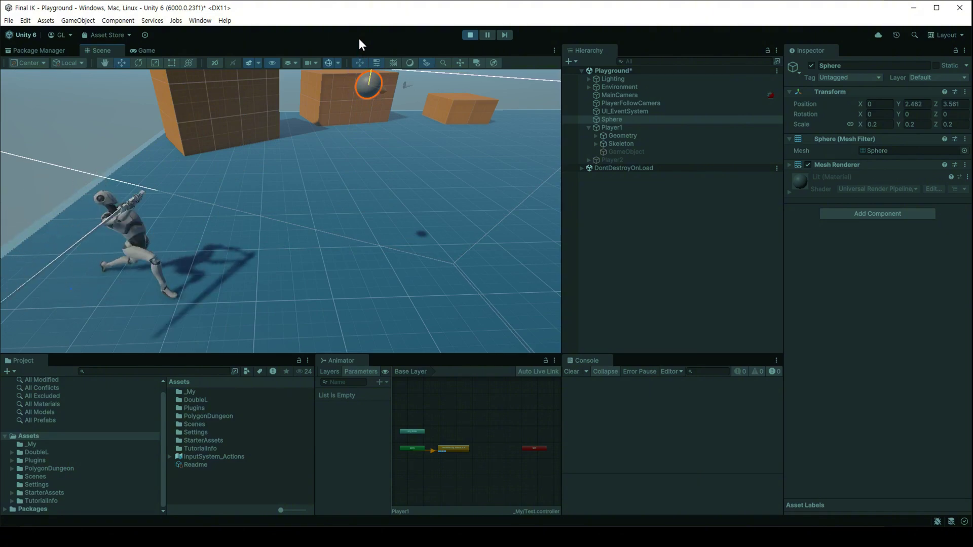
pyautogui.moveTo(347, 279)
pyautogui.mouseDown(button='right')
pyautogui.moveTo(360, 238)
pyautogui.moveTo(326, 261)
pyautogui.mouseUp(button='right')
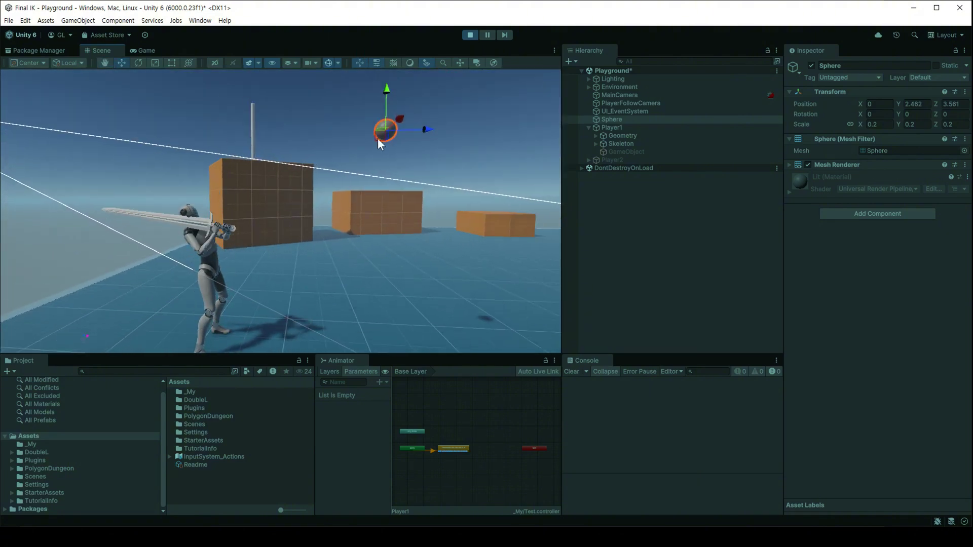
pyautogui.moveTo(388, 86)
pyautogui.mouseDown()
pyautogui.moveTo(324, 72)
pyautogui.moveTo(324, 58)
pyautogui.mouseUp()
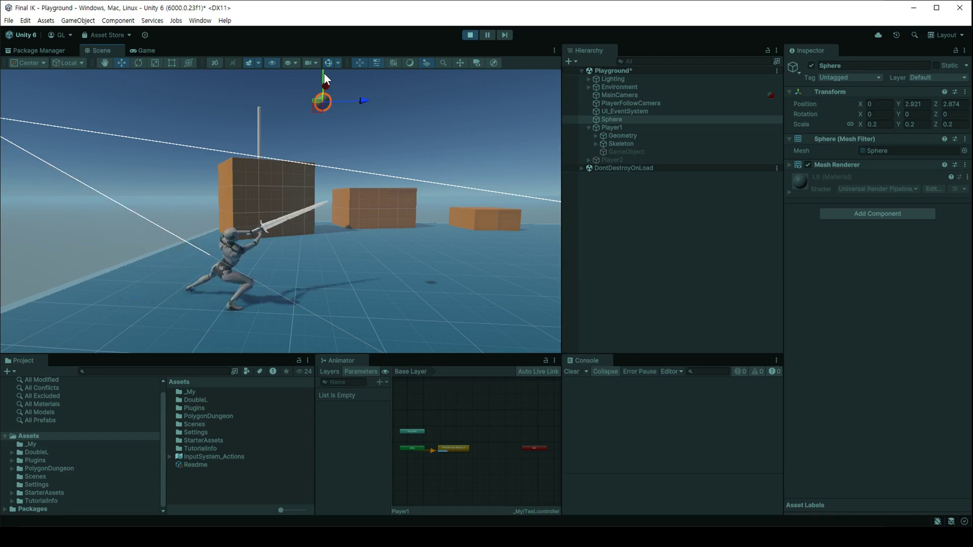
pyautogui.moveTo(324, 75); pyautogui.dragTo(321, 267)
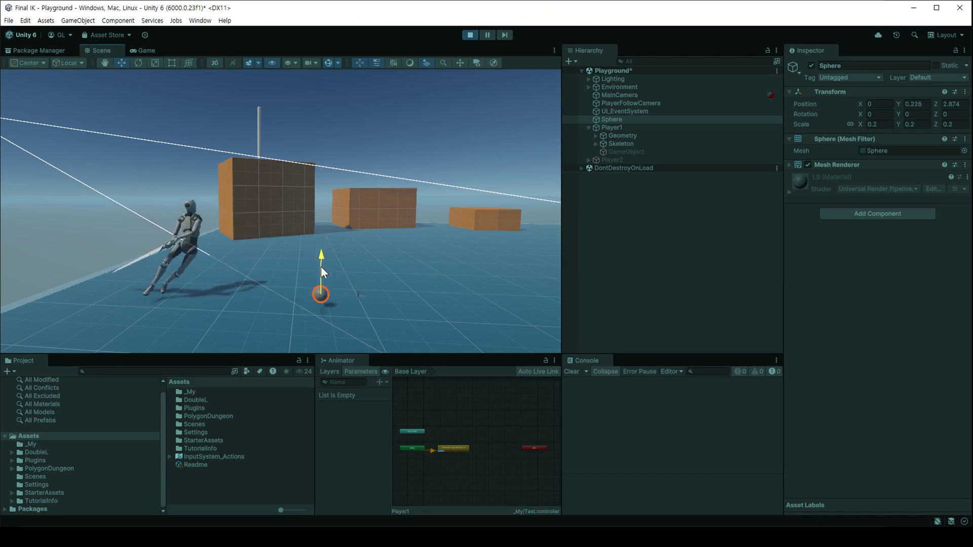
pyautogui.click(633, 128)
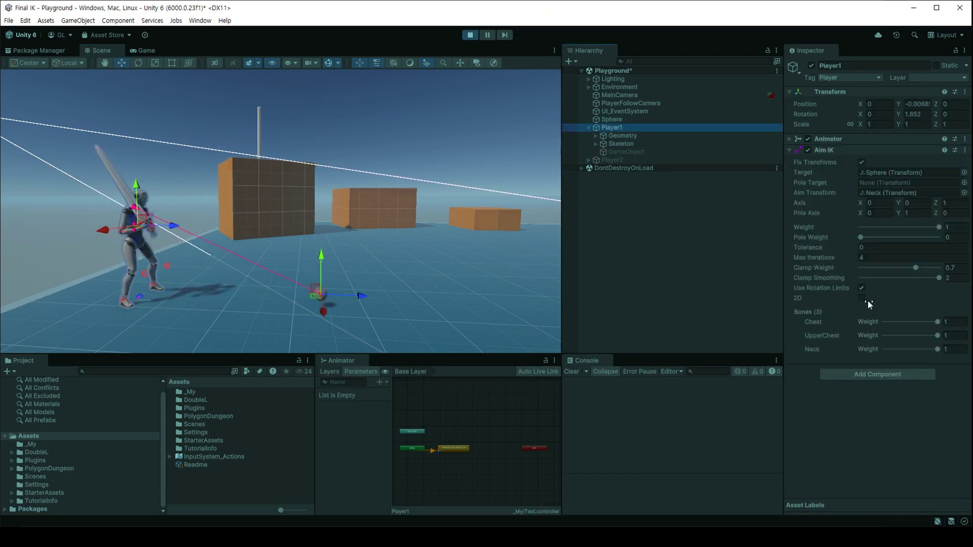
pyautogui.moveTo(914, 266); pyautogui.dragTo(902, 268)
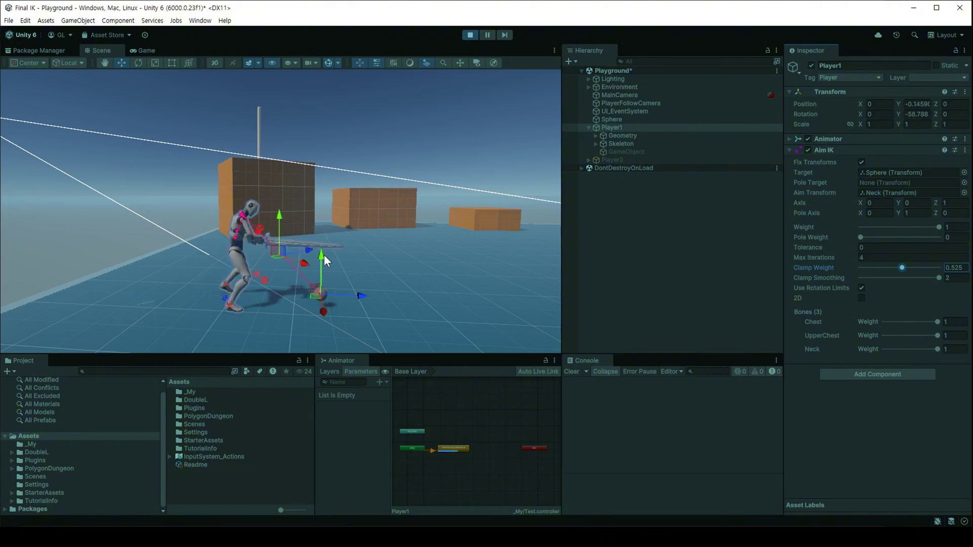
# Exit Play mode, add the IKTest script from Assets/_My to Player1, and open it in Visual Studio
pyautogui.hotkey('ctrl', 'p')
pyautogui.doubleClick(190, 392)
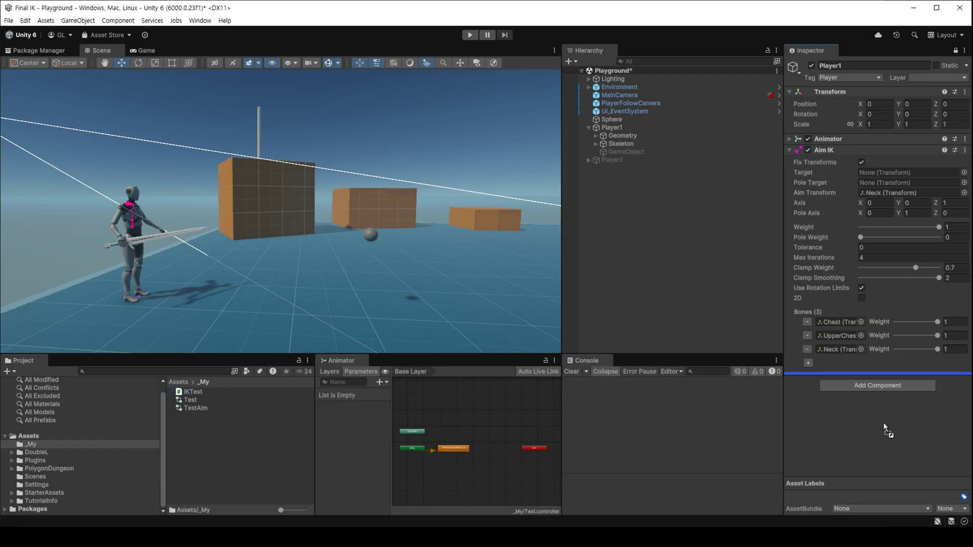
pyautogui.moveTo(198, 398); pyautogui.dragTo(883, 421)
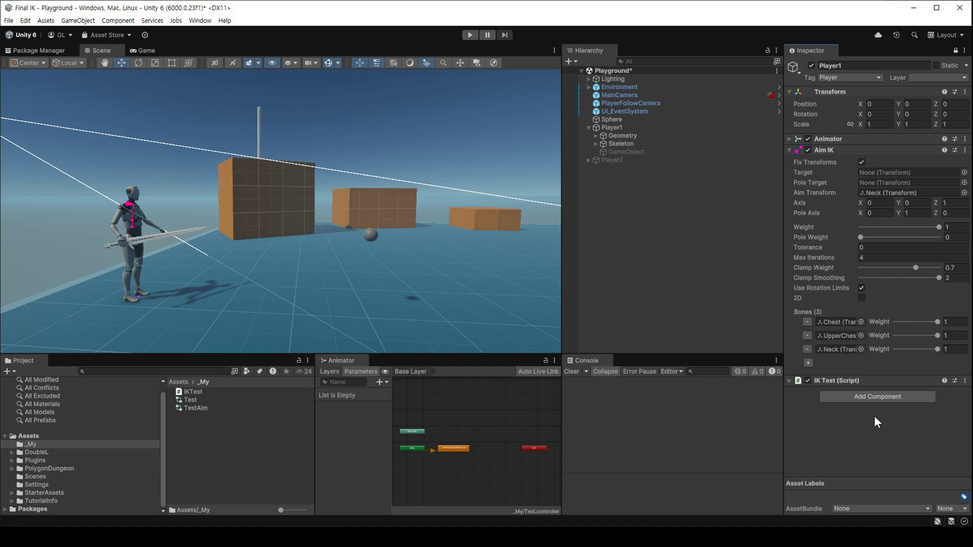
pyautogui.doubleClick(790, 381)
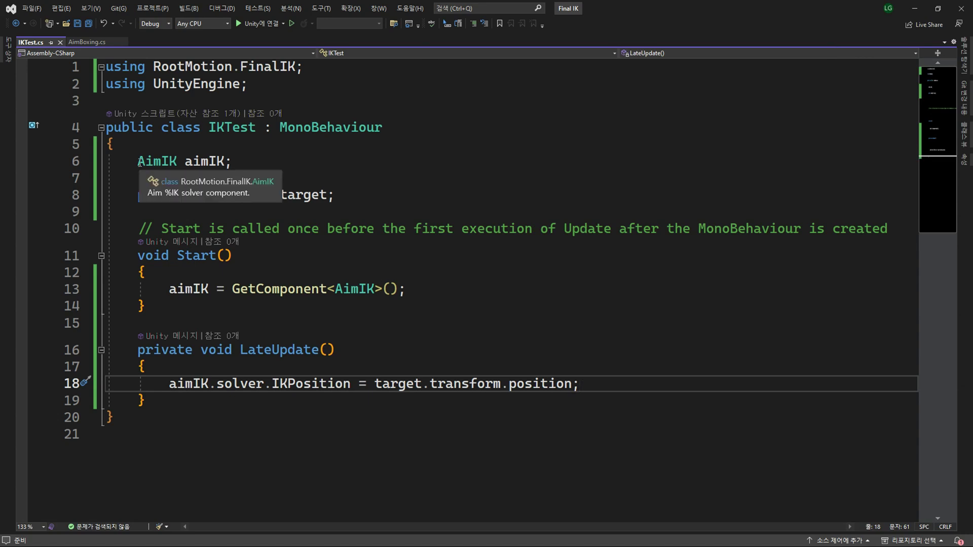
# Highlight the aimIK field, the GetComponent line and the solver IKPosition = target position line, then return to Unity
pyautogui.moveTo(138, 162); pyautogui.dragTo(207, 159)
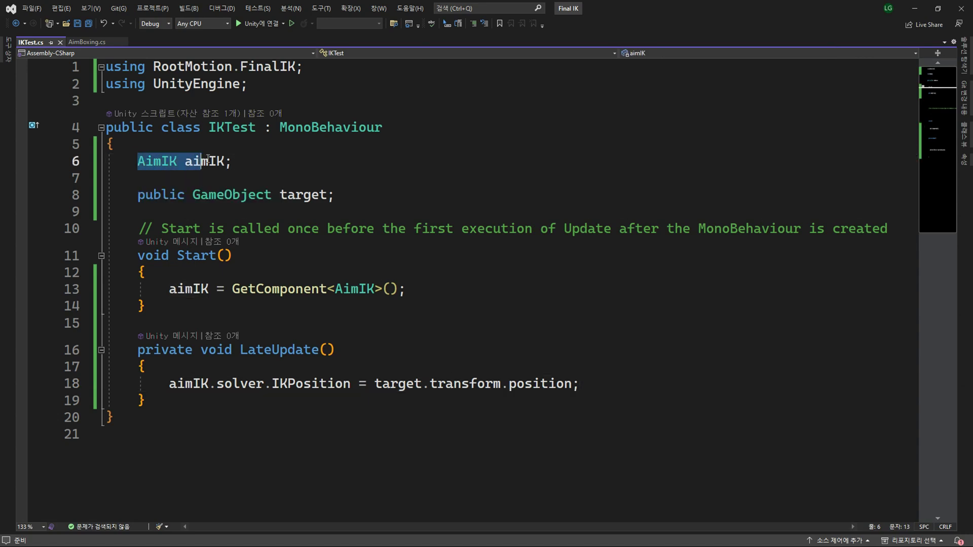
pyautogui.click(308, 159)
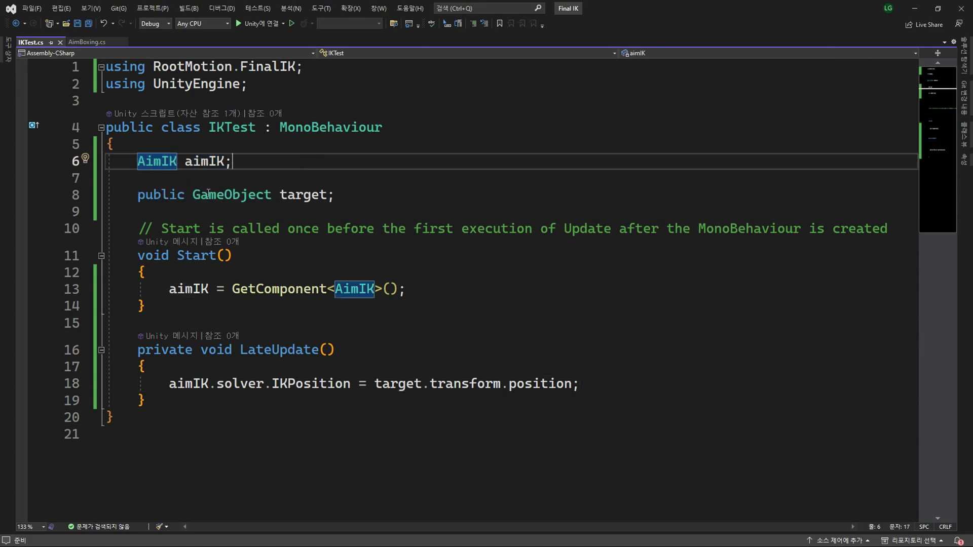
pyautogui.click(138, 196)
pyautogui.moveTo(169, 289); pyautogui.dragTo(406, 289)
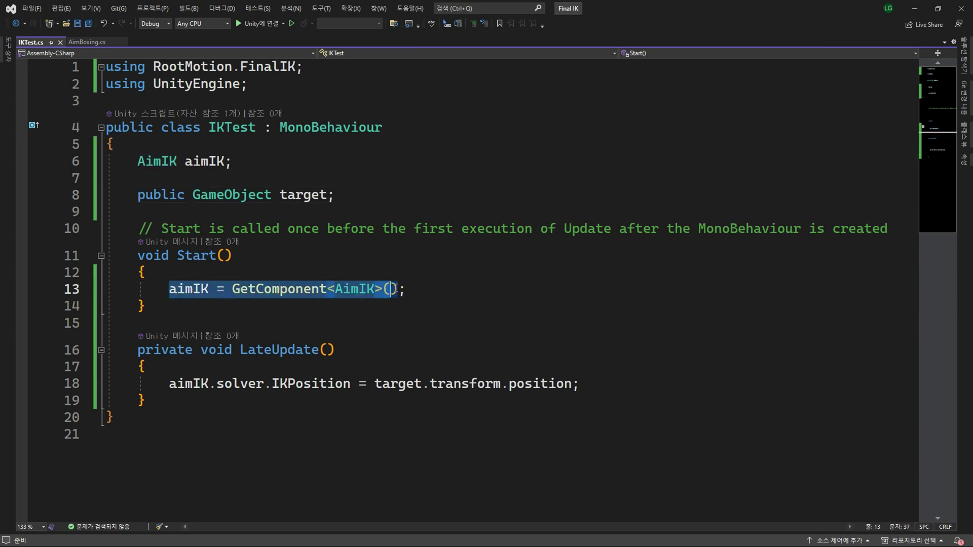
pyautogui.click(427, 290)
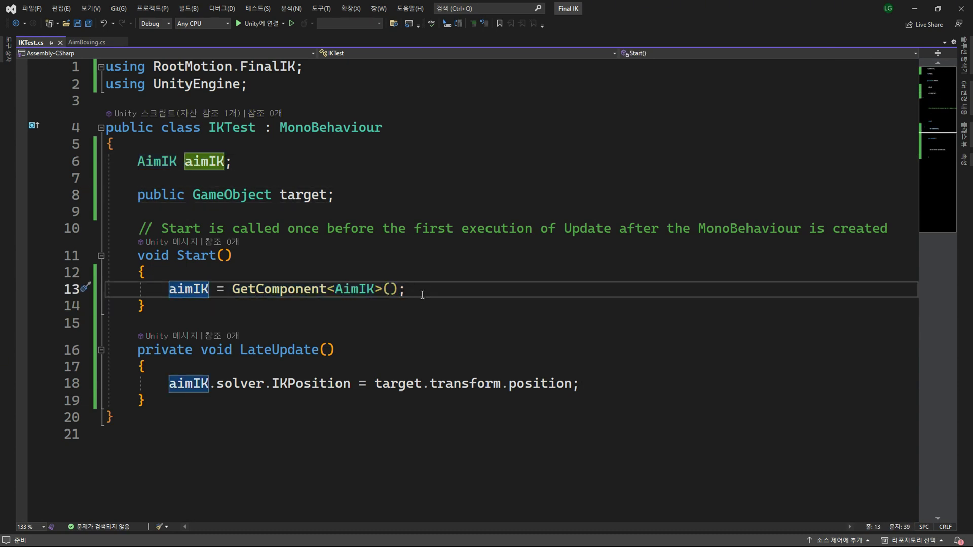
pyautogui.scroll(-2, 361, 412)
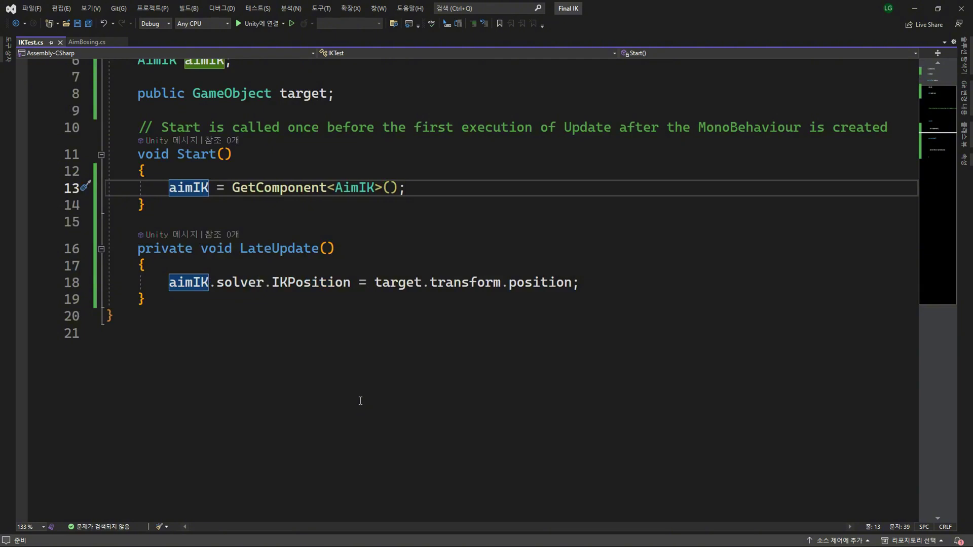
pyautogui.scroll(-1, 360, 401)
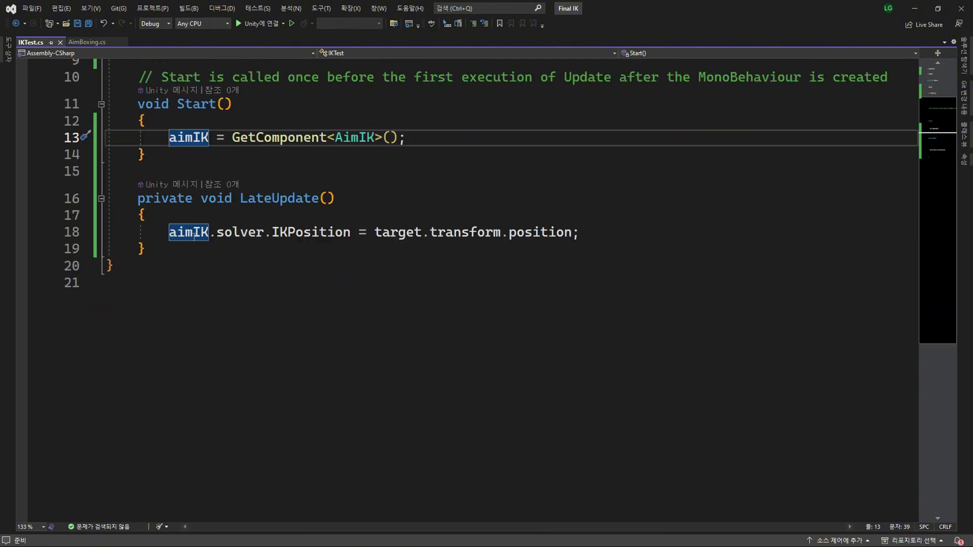
pyautogui.moveTo(169, 233); pyautogui.dragTo(344, 236)
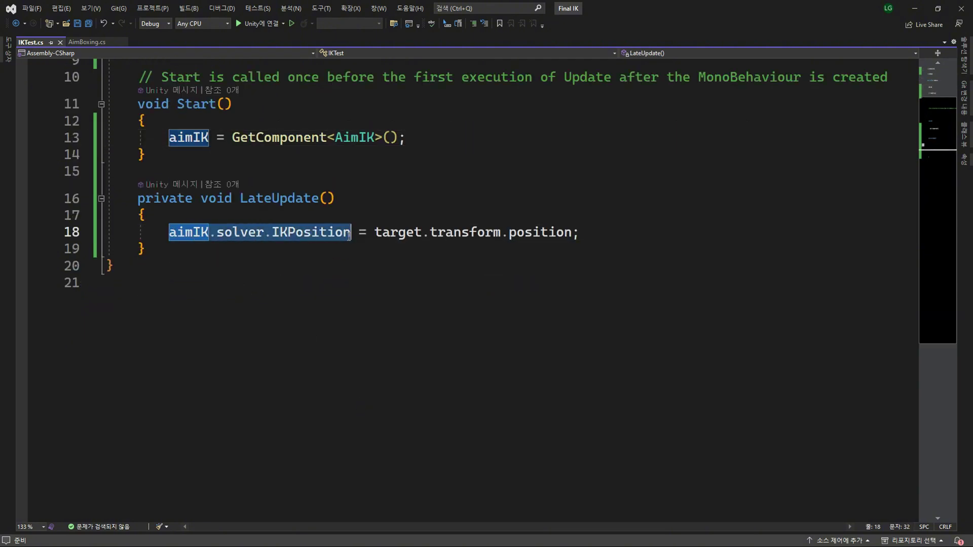
pyautogui.click(396, 248)
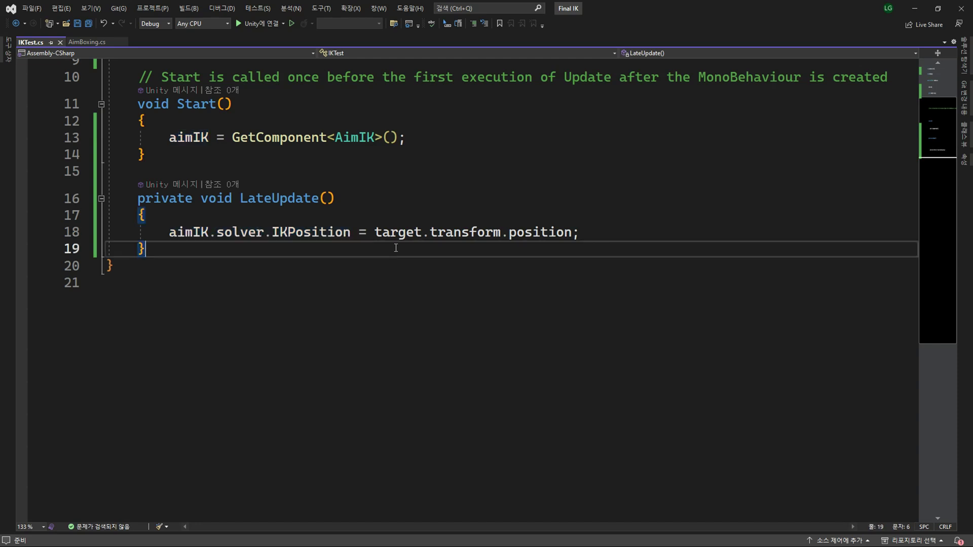
pyautogui.moveTo(375, 232); pyautogui.dragTo(564, 232)
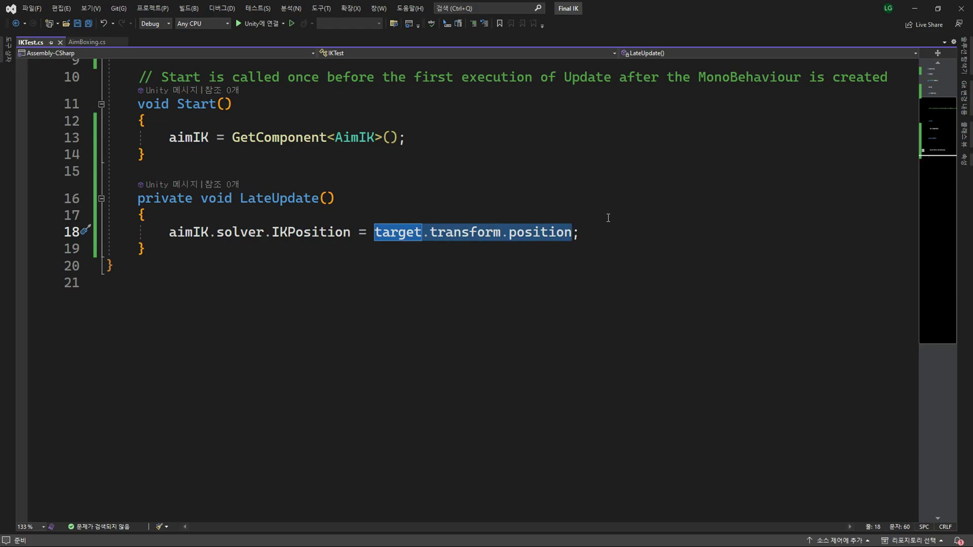
pyautogui.hotkey('alt', 'Tab')
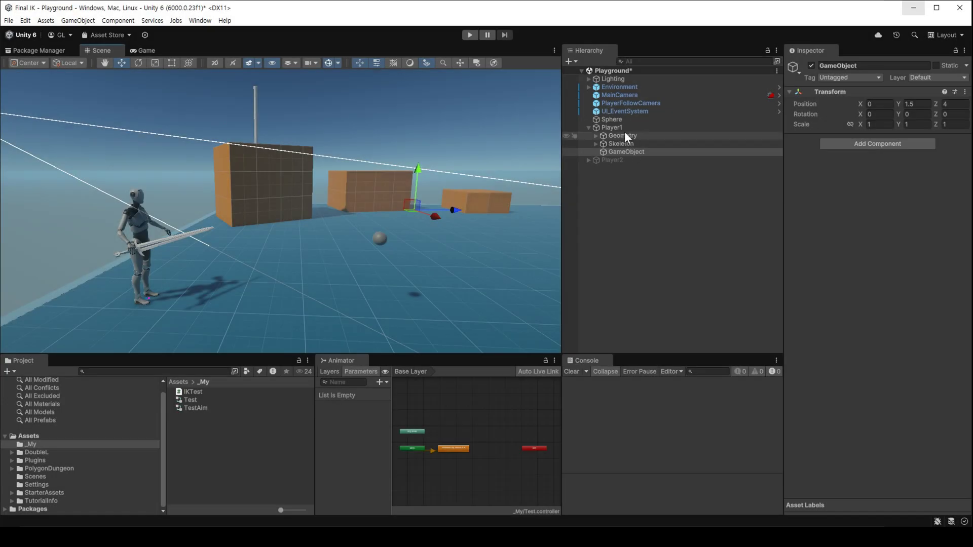
# Set GameObject as the IK Test Target on Player1 and enter Play mode
pyautogui.click(624, 128)
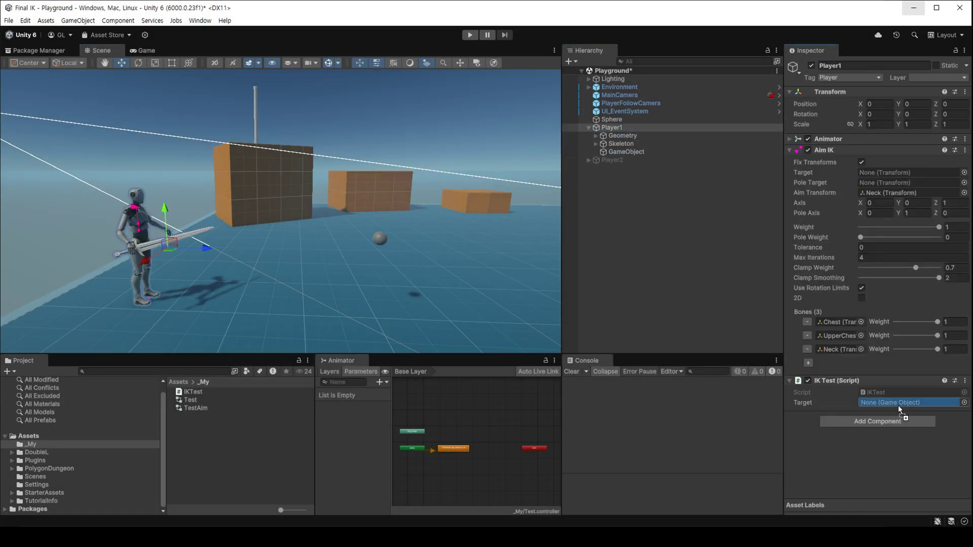
pyautogui.moveTo(629, 151); pyautogui.dragTo(899, 403)
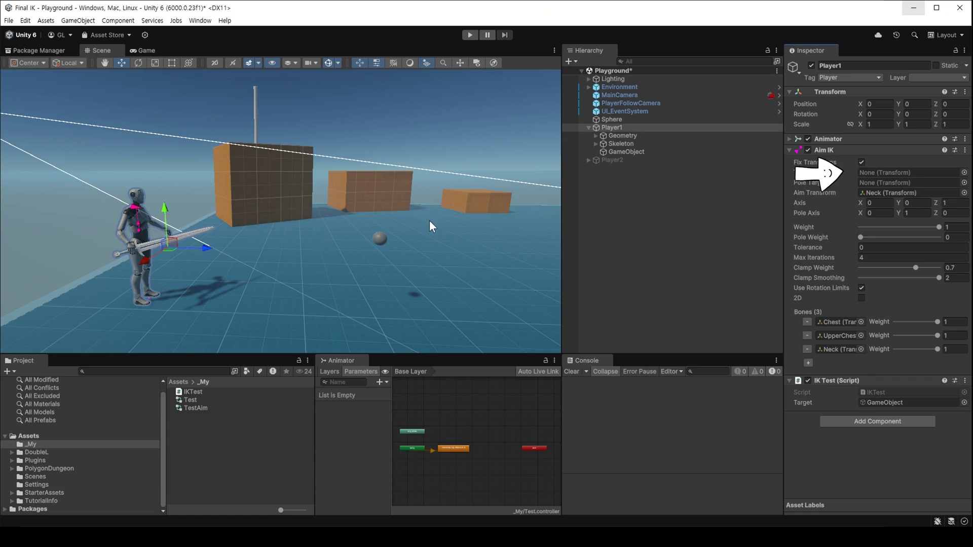
pyautogui.hotkey('ctrl', 'p')
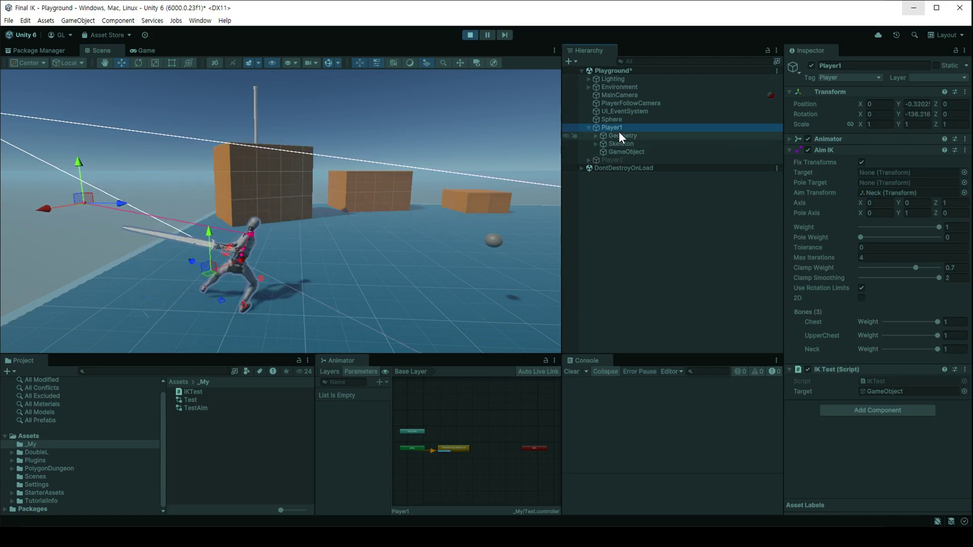
# Change Player1's IK Test Target to the Sphere
pyautogui.click(885, 356)
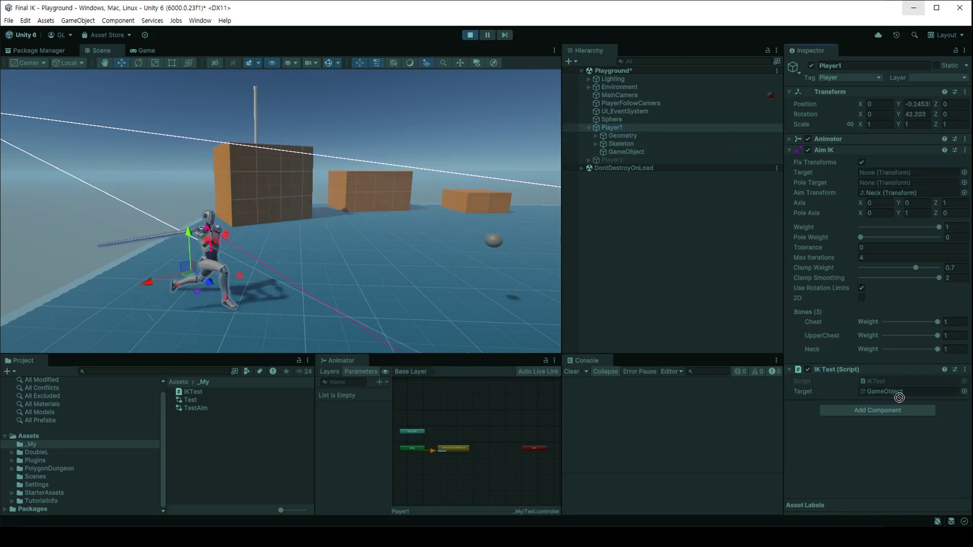
pyautogui.moveTo(885, 355); pyautogui.dragTo(897, 392)
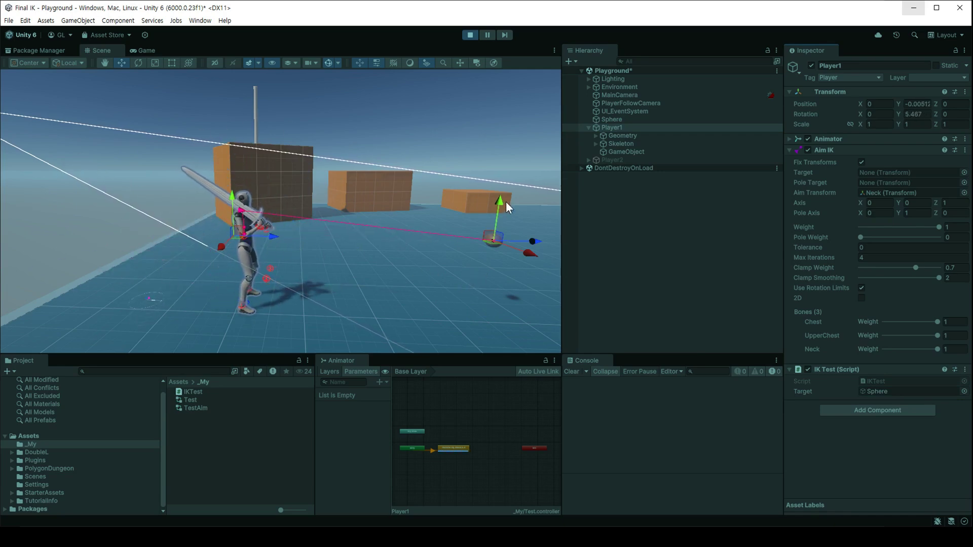
pyautogui.click(615, 120)
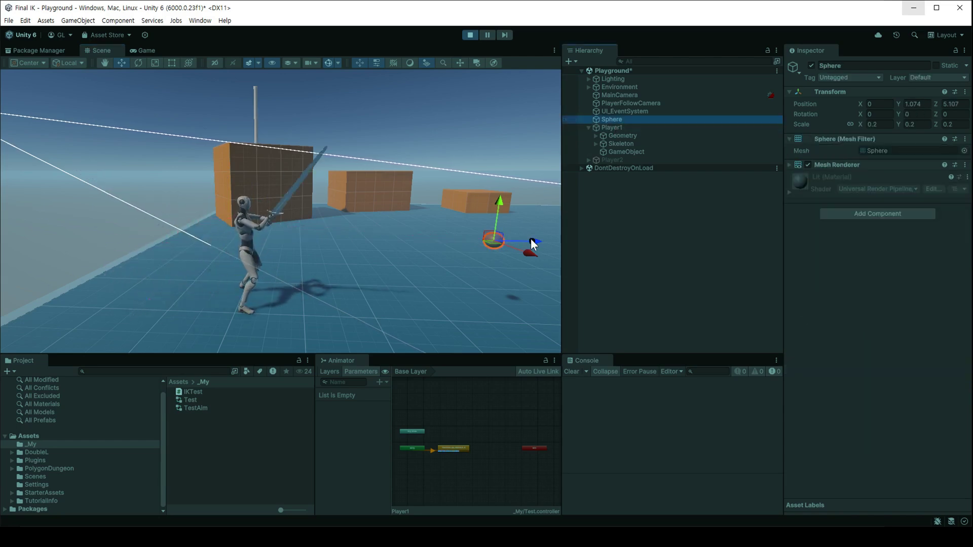
pyautogui.click(641, 128)
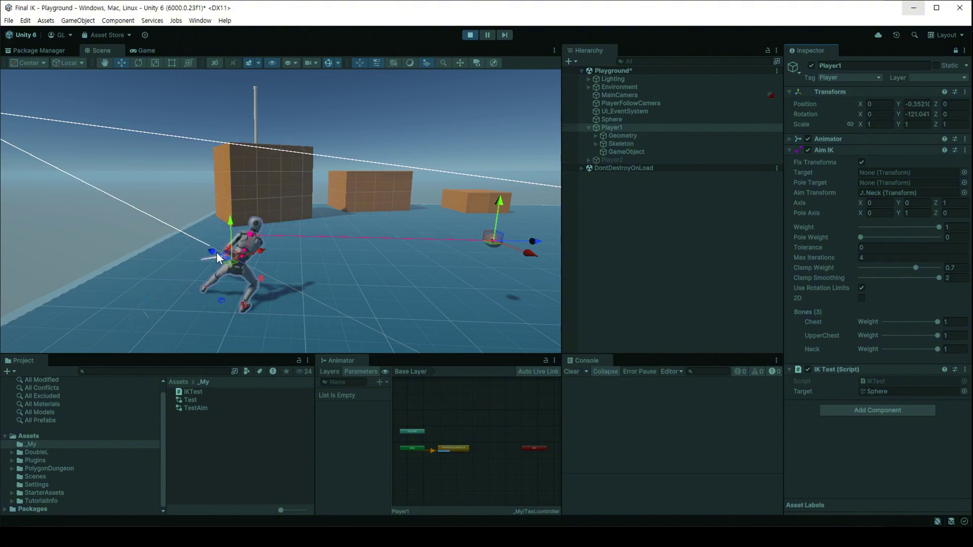
# Move the Sphere left, up, across the floor and back up to check Player1 aims at it
pyautogui.click(616, 120)
pyautogui.moveTo(530, 239); pyautogui.dragTo(400, 249)
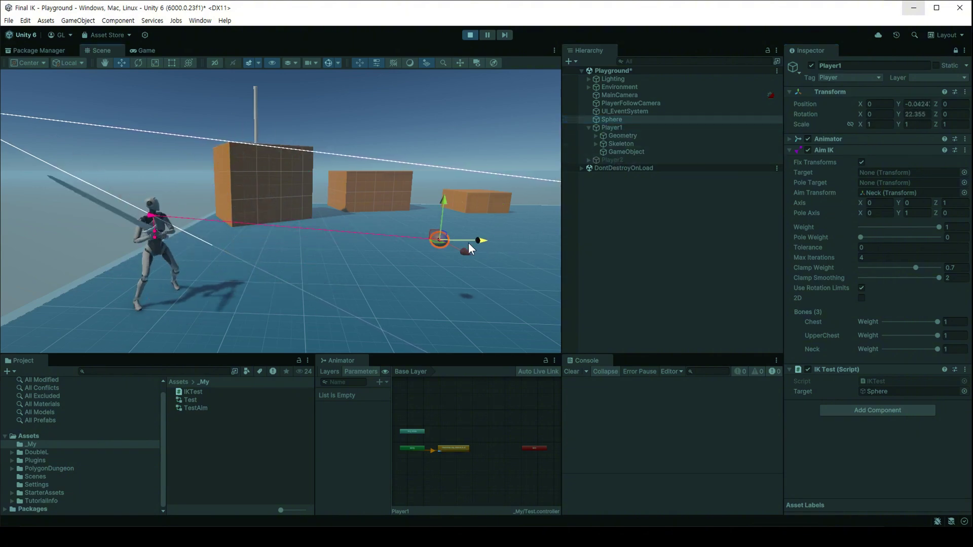
pyautogui.moveTo(401, 249); pyautogui.dragTo(358, 277, button='middle')
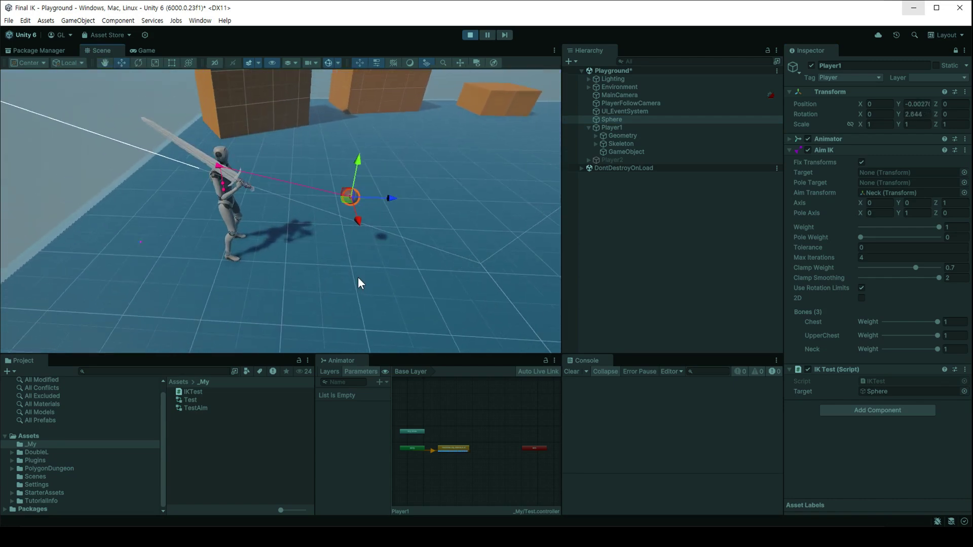
pyautogui.moveTo(357, 166)
pyautogui.mouseDown()
pyautogui.moveTo(357, 54)
pyautogui.moveTo(362, 221)
pyautogui.mouseUp()
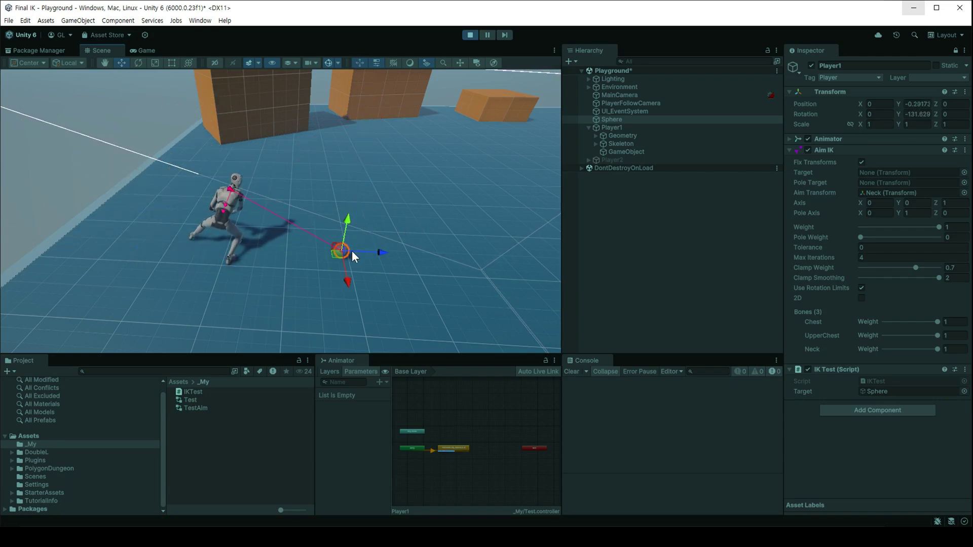
pyautogui.moveTo(334, 256); pyautogui.dragTo(177, 342)
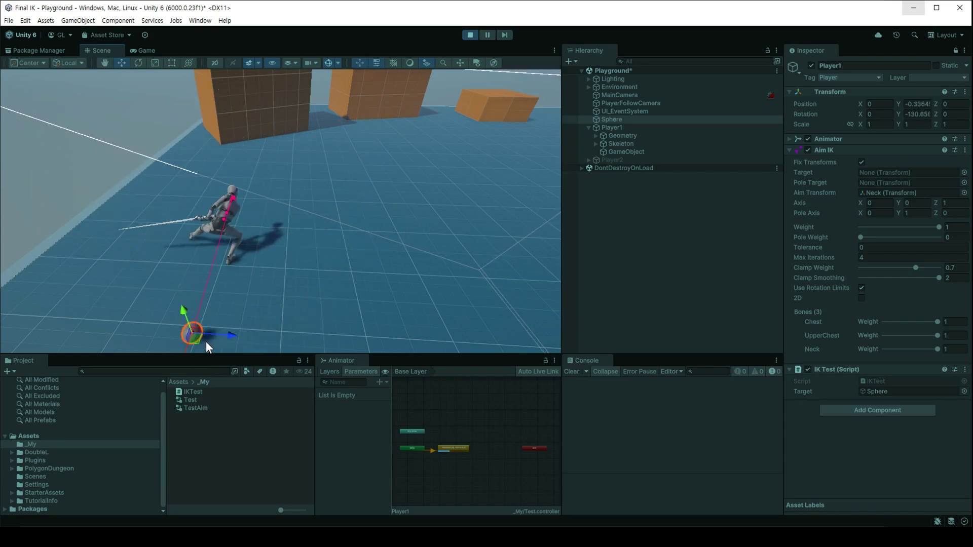
pyautogui.moveTo(230, 336)
pyautogui.mouseDown()
pyautogui.moveTo(345, 345)
pyautogui.moveTo(322, 91)
pyautogui.mouseUp()
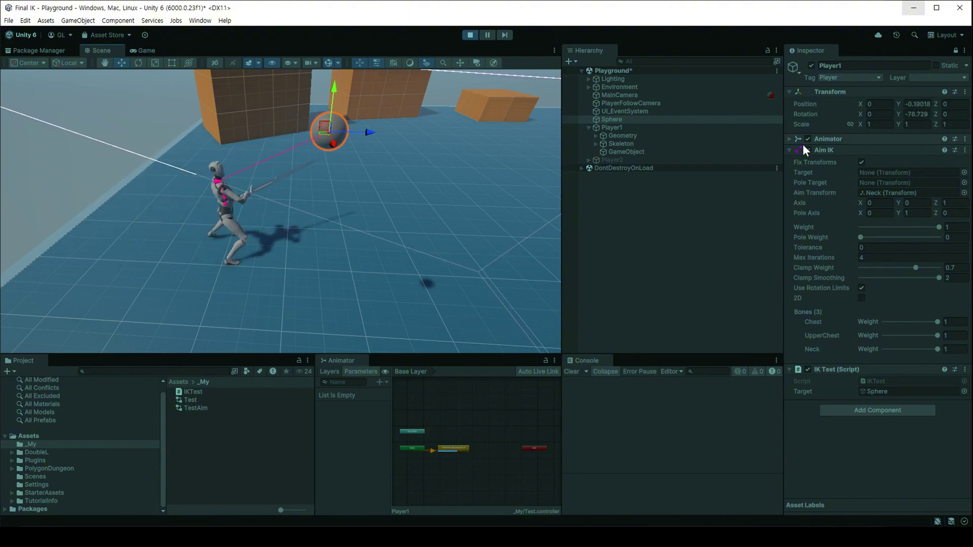
# Add a Look At IK component to Player1
pyautogui.click(791, 150)
pyautogui.click(845, 200)
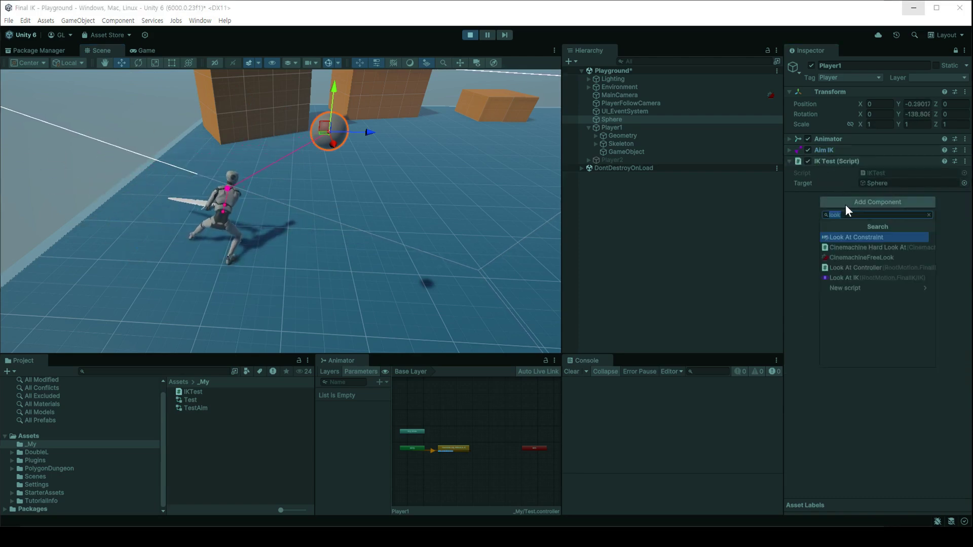
pyautogui.click(852, 280)
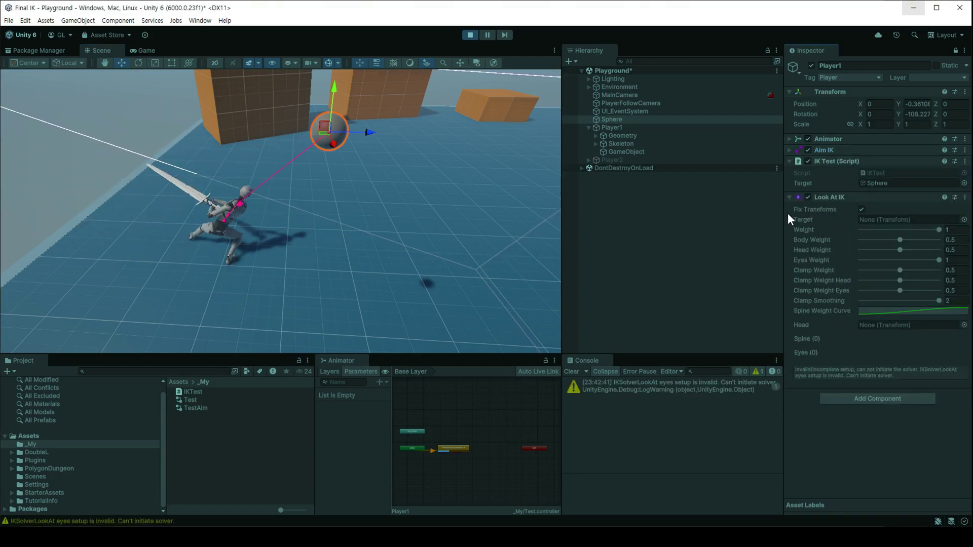